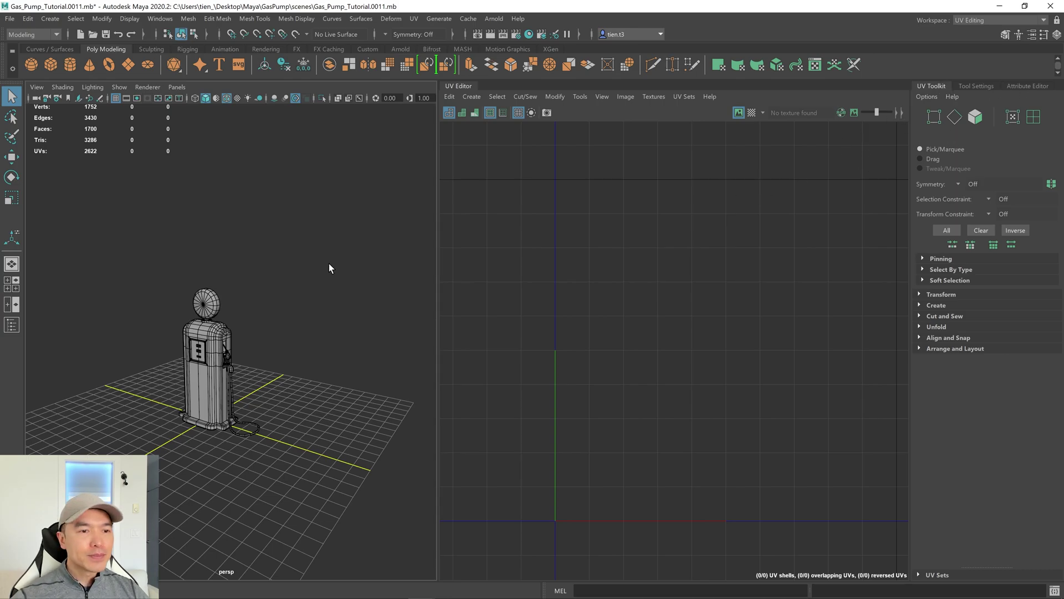
Inspect the current UV layouts of the hexagonal nuts behind and below the pump nozzle
scroll(314, 280, up, 5)
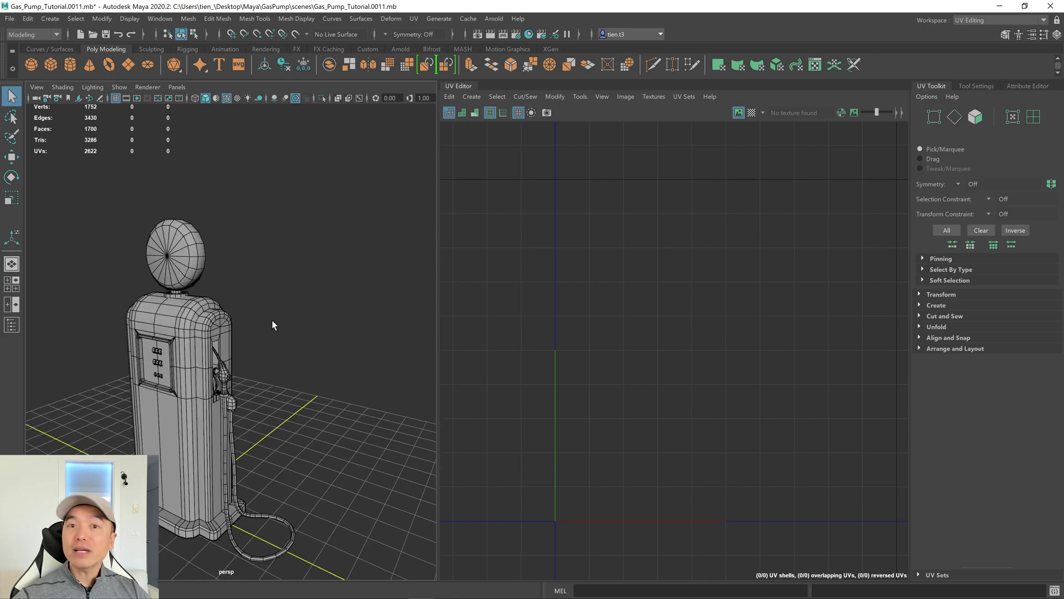
alt+drag(261, 325, 311, 297)
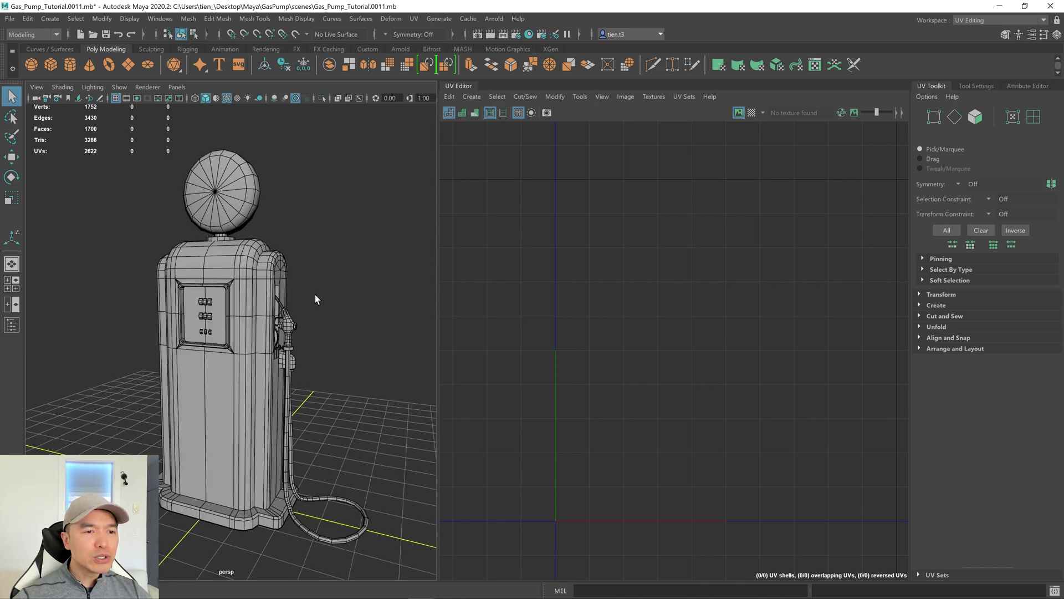
scroll(315, 295, up, 5)
alt+middle_drag(384, 305, 291, 310)
scroll(292, 310, up, 5)
click(292, 310)
click(250, 284)
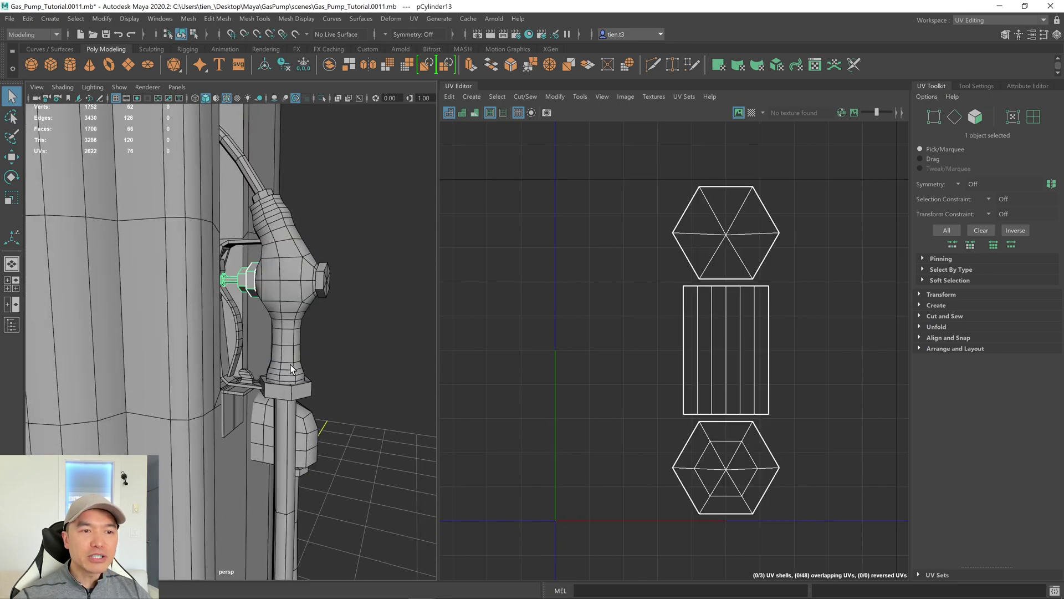
click(285, 392)
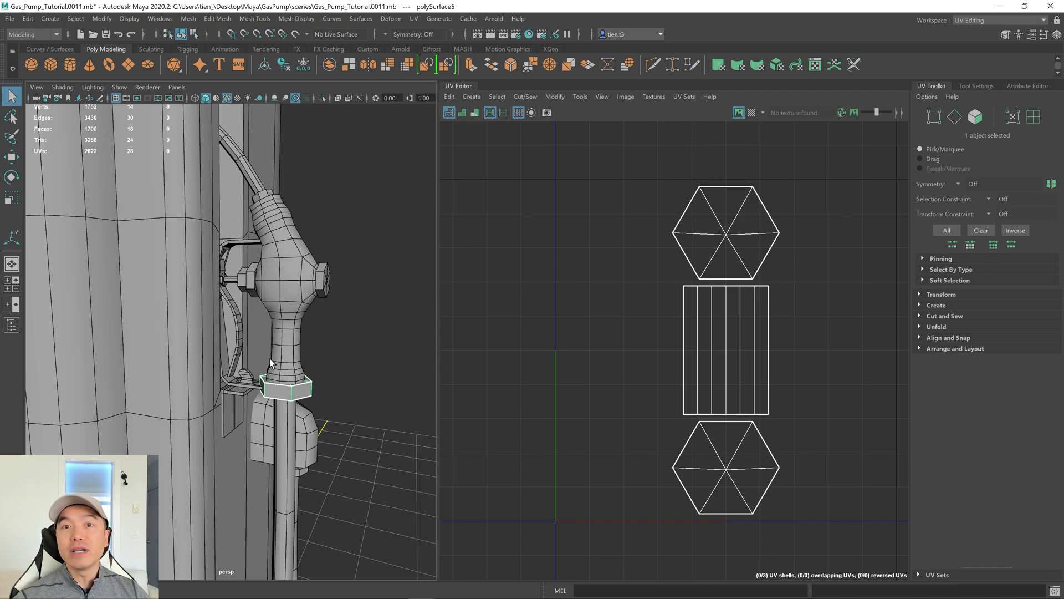
Isolate the hexagonal nut on the outer face of the nozzle and frame it from an angle
click(324, 281)
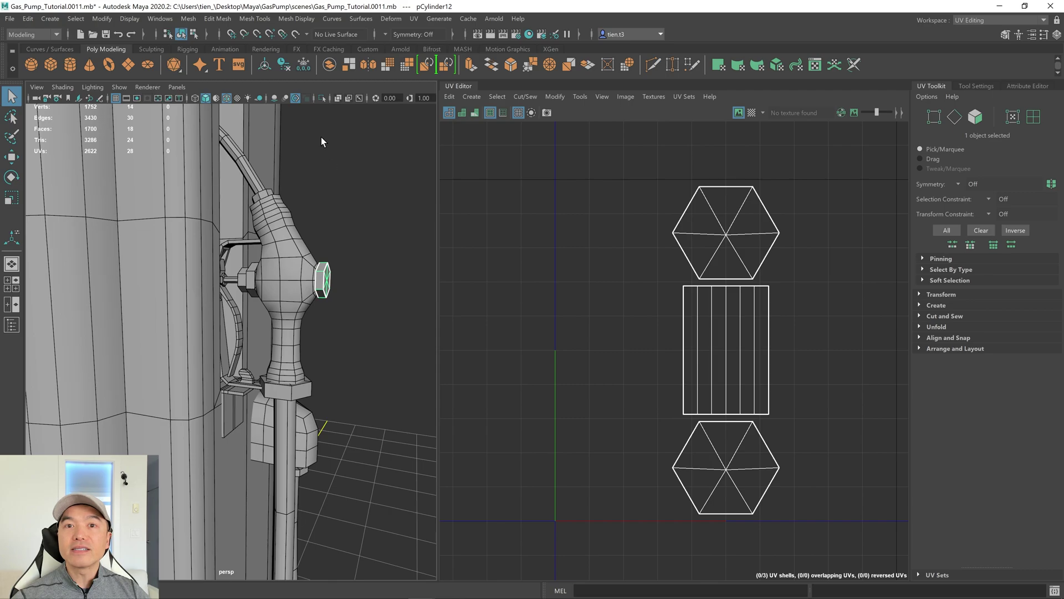
click(322, 98)
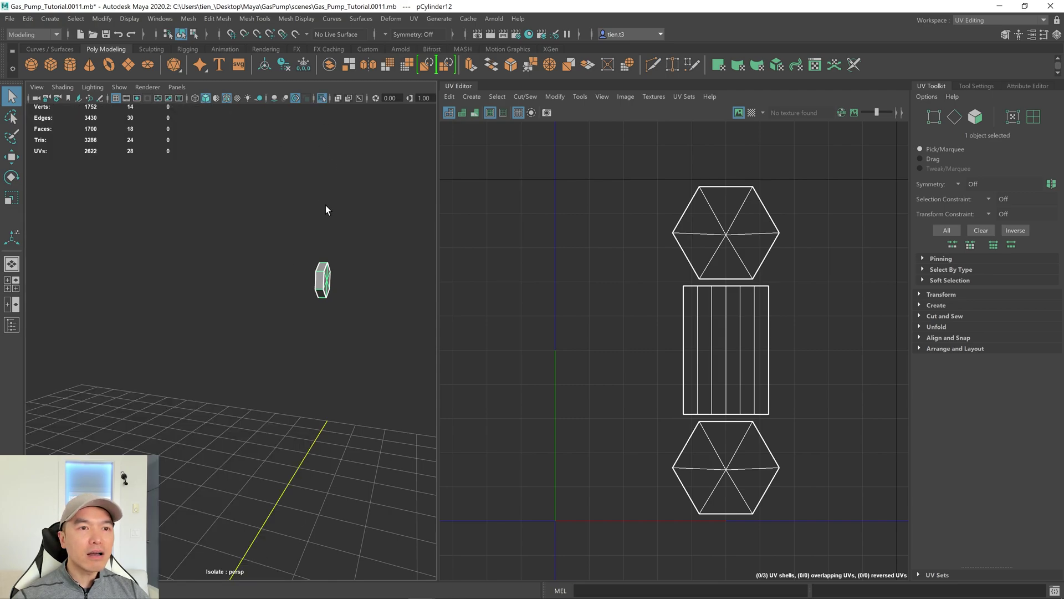
key(f)
scroll(334, 231, down, 5)
alt+drag(313, 249, 330, 260)
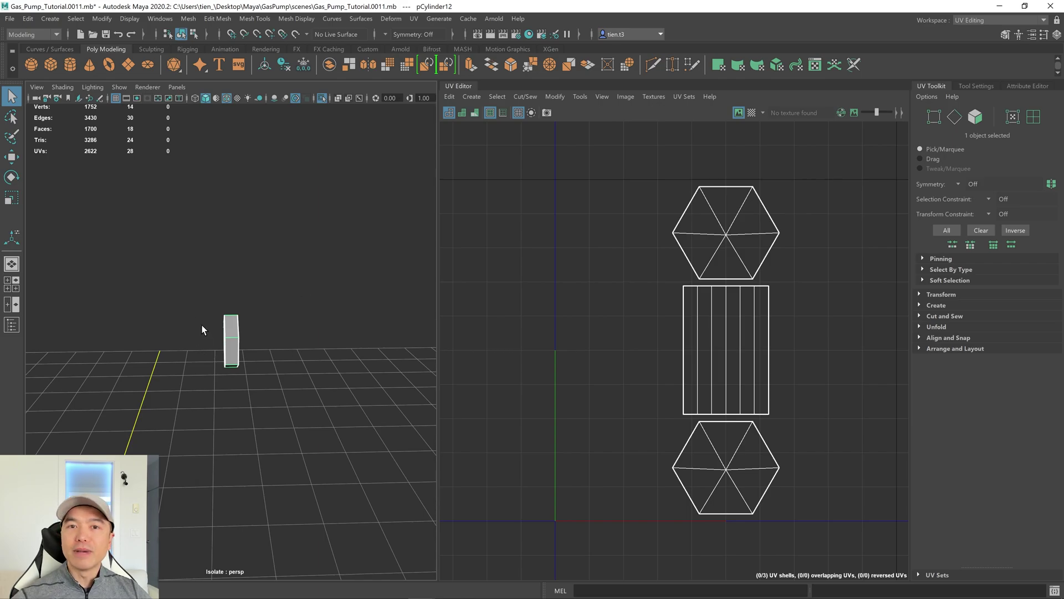
scroll(208, 311, up, 5)
alt+drag(209, 311, 231, 317)
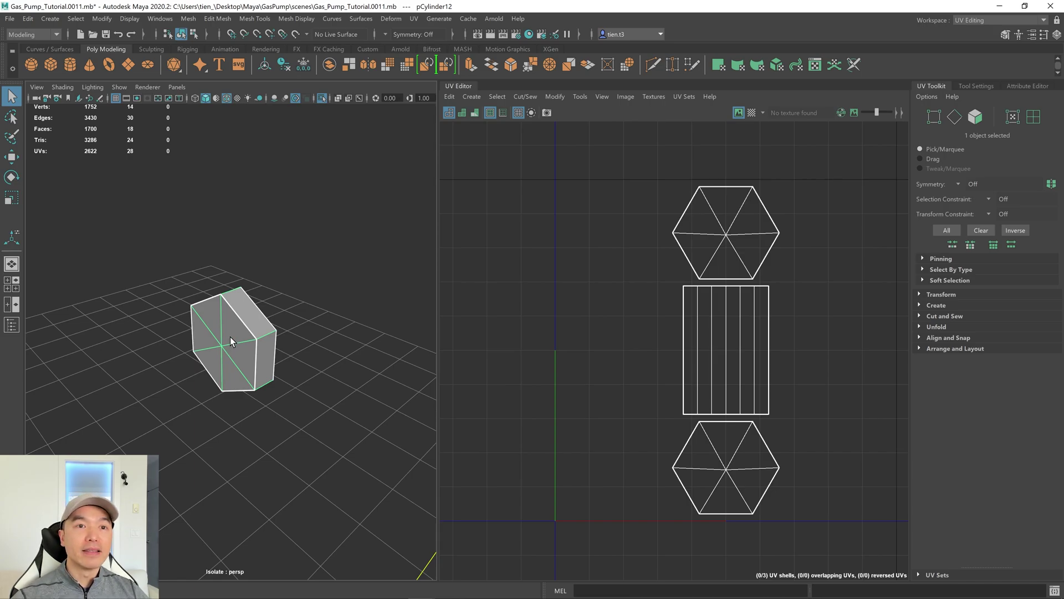
Apply an Automatic UV projection to the isolated nut and switch to UV Shell selection
click(414, 18)
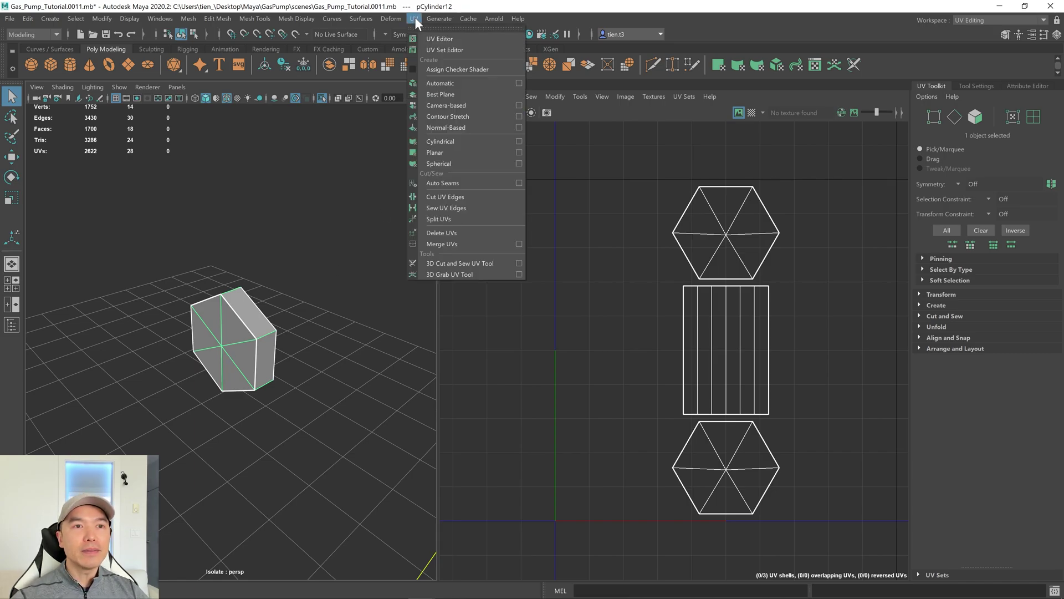
click(451, 84)
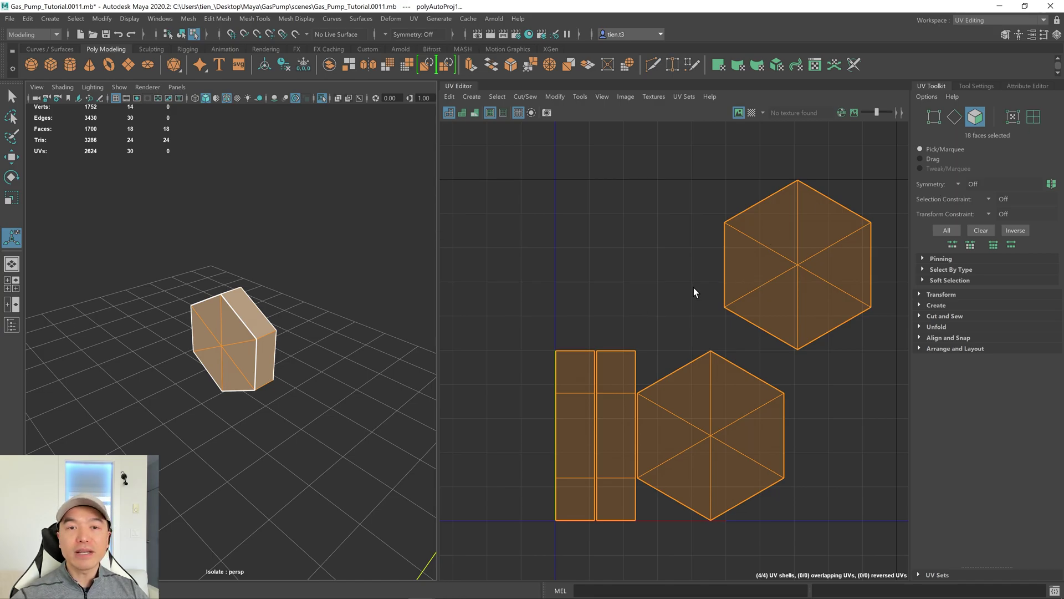
right_click(685, 261)
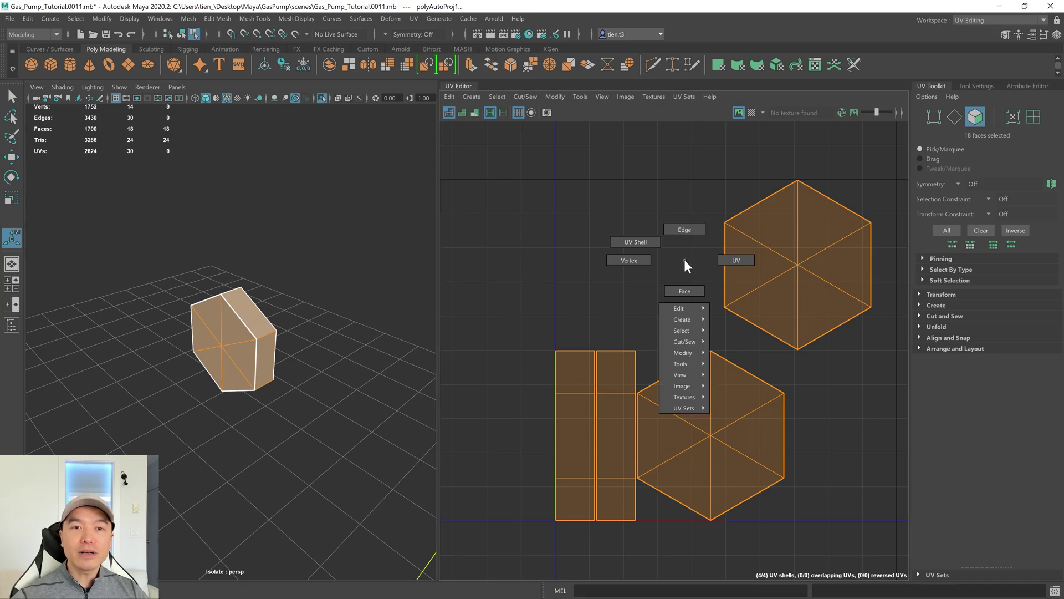
click(638, 242)
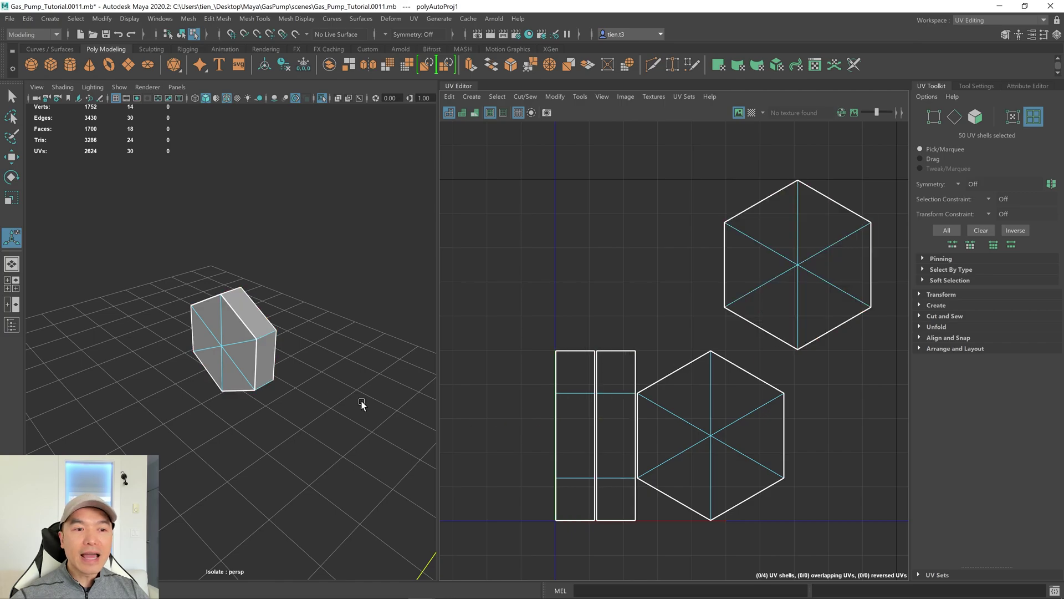
Examine which side faces of the nut correspond to each of the two rectangular UV strips
scroll(360, 319, up, 5)
scroll(351, 317, down, 7)
alt+drag(360, 318, 327, 320)
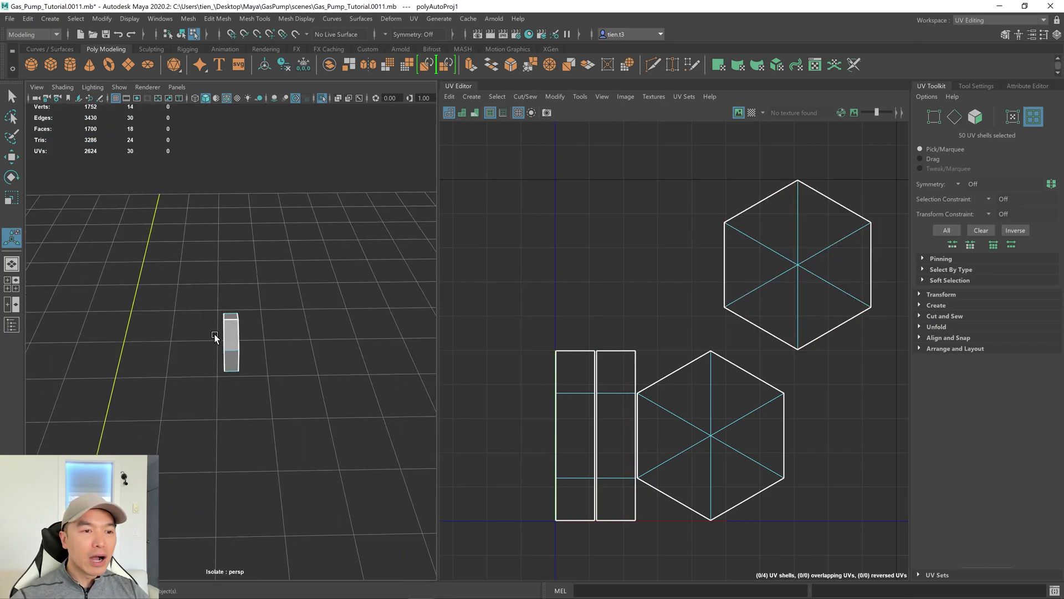
scroll(236, 338, up, 1)
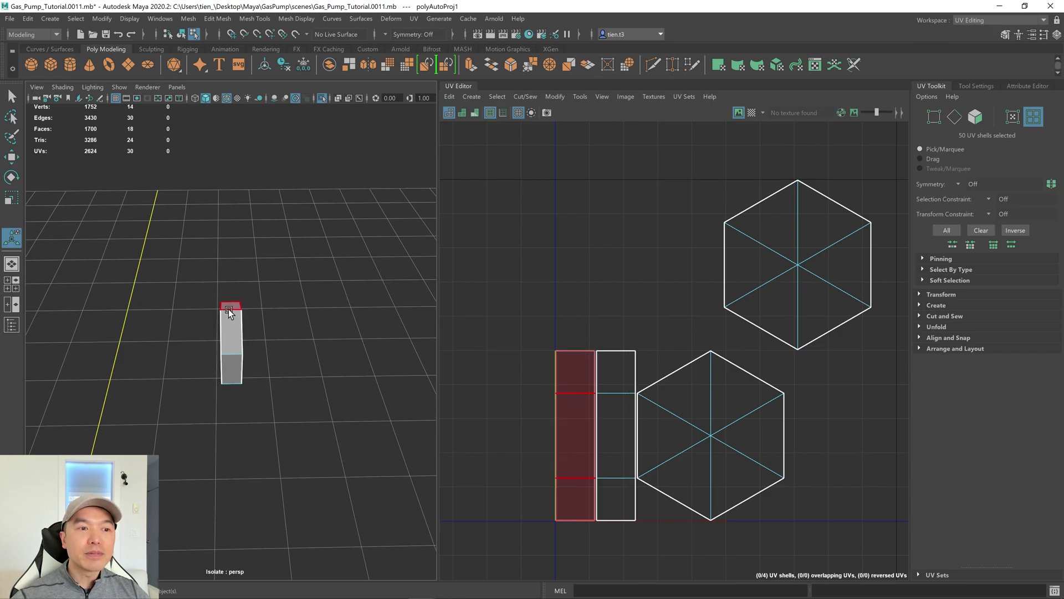
alt+drag(239, 348, 277, 344)
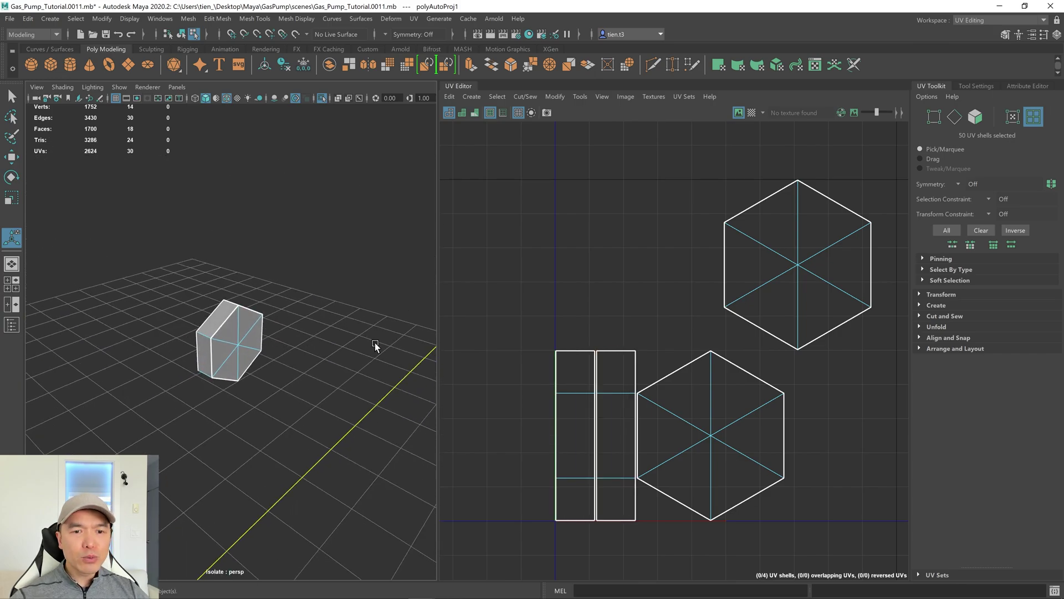
alt+drag(349, 332, 304, 337)
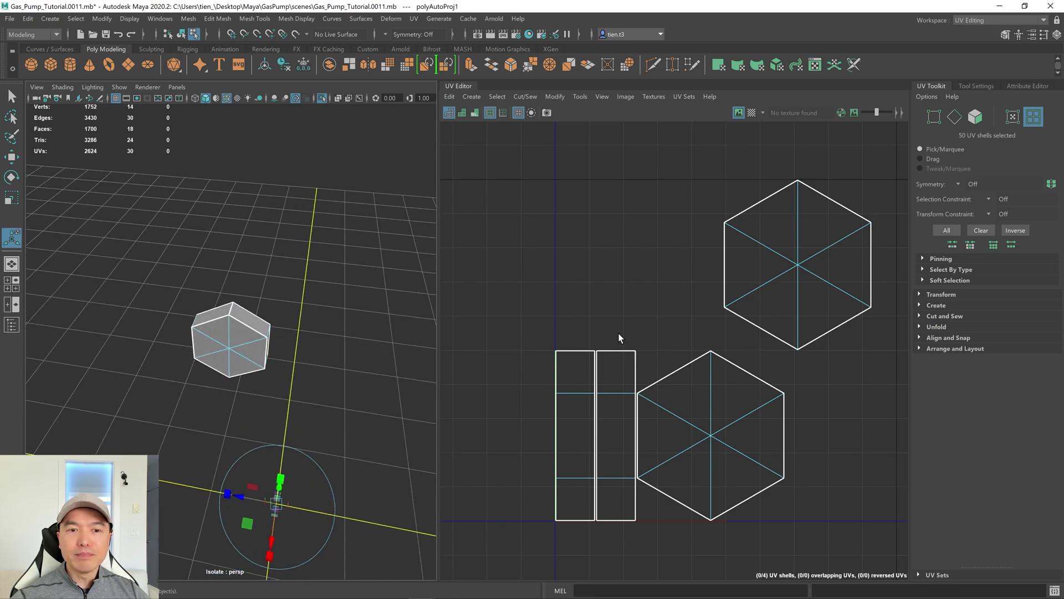
click(619, 388)
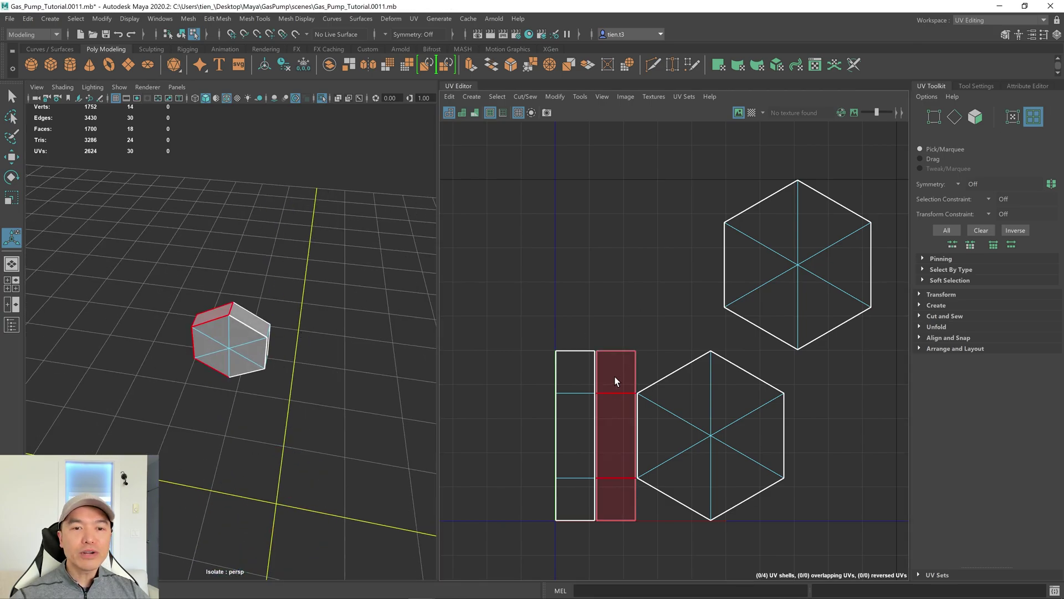
click(581, 376)
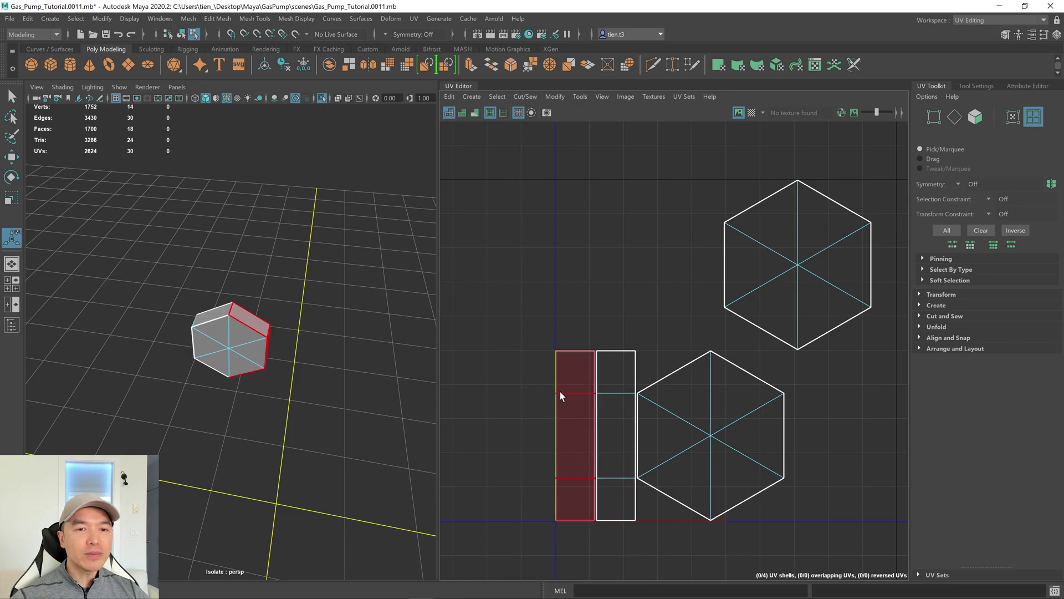
click(349, 328)
key(f)
alt+drag(311, 330, 337, 339)
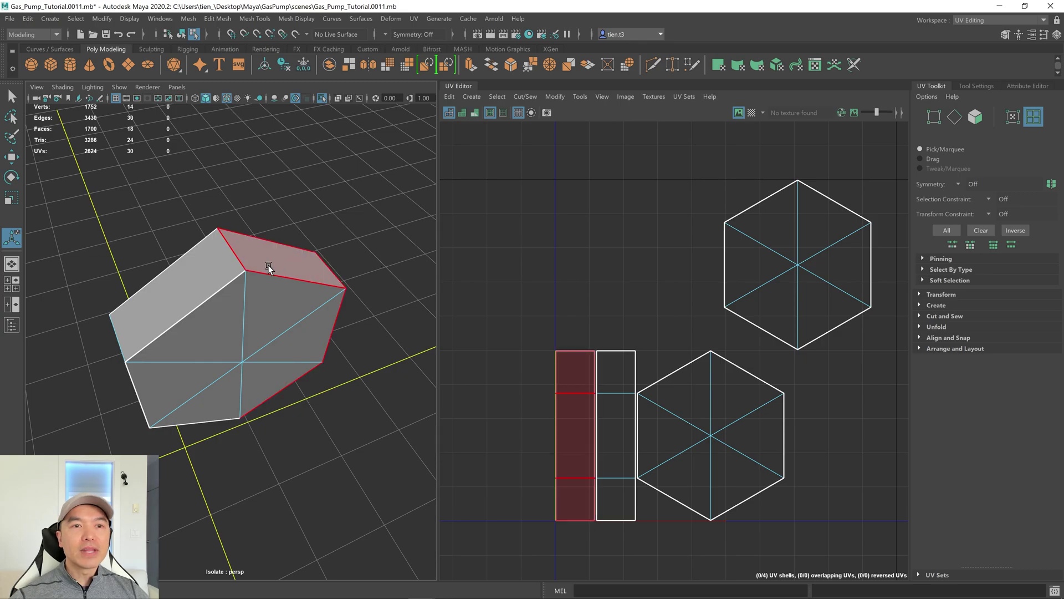
click(490, 112)
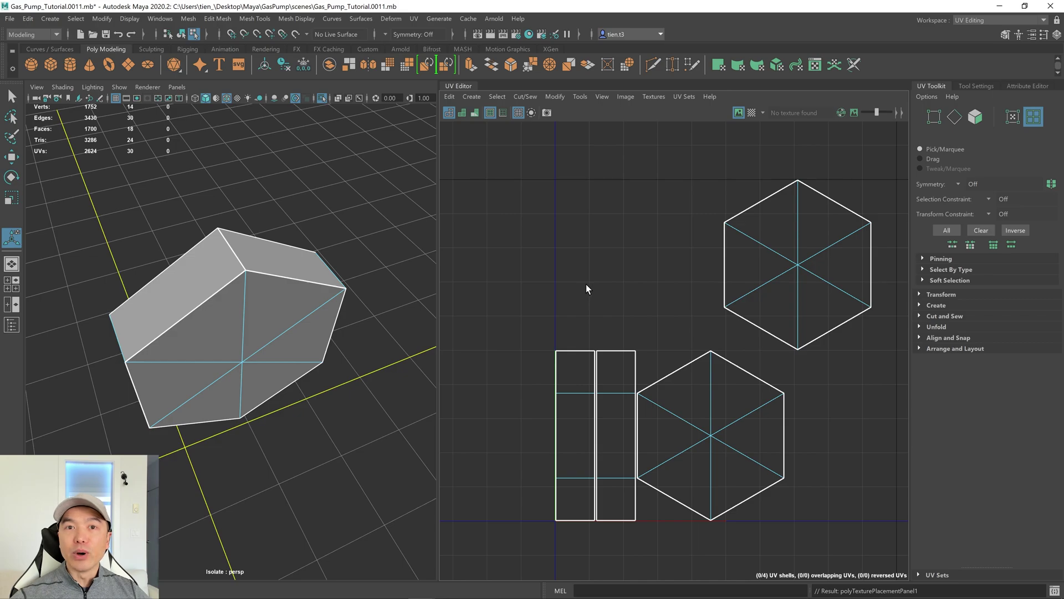
Join the two rectangular side strips into one shell by applying Move and Sew to their shared short end edge
right_drag(595, 272, 594, 237)
click(612, 352)
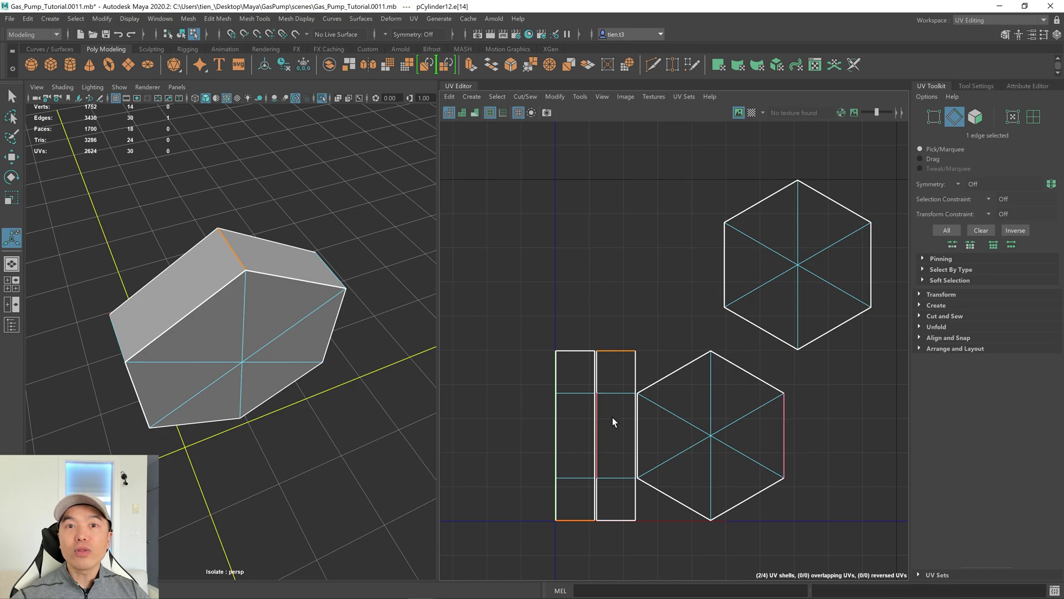
click(525, 97)
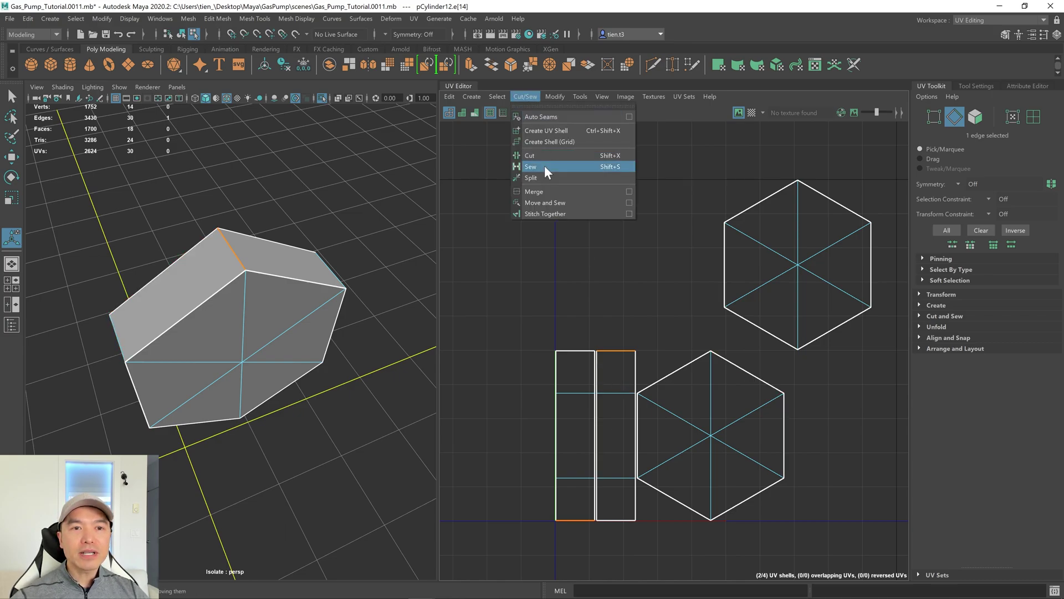
click(568, 203)
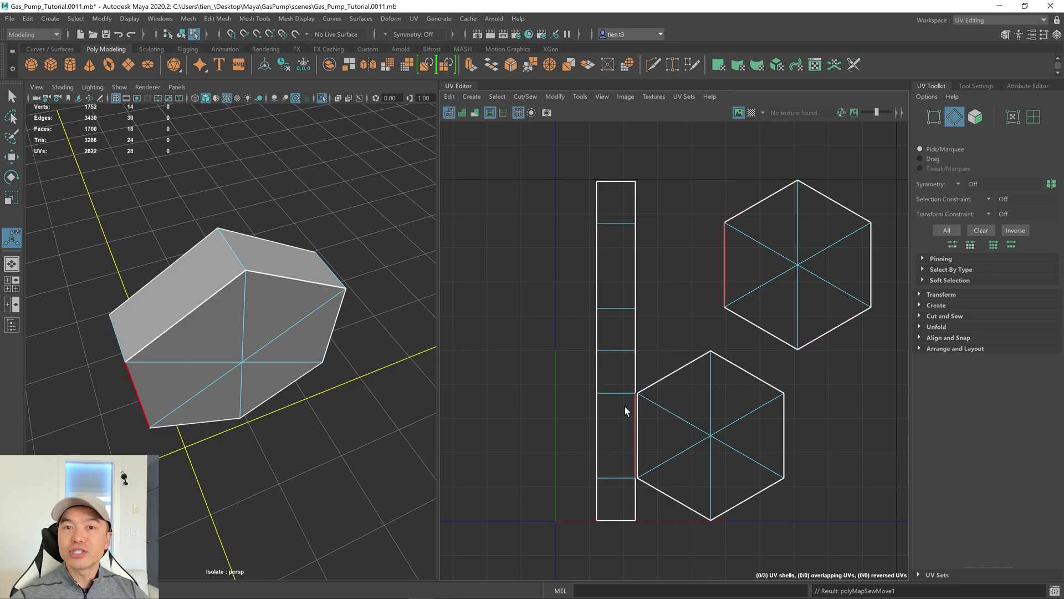
Select all three UV shells of the nut and unfold them
scroll(639, 391, down, 4)
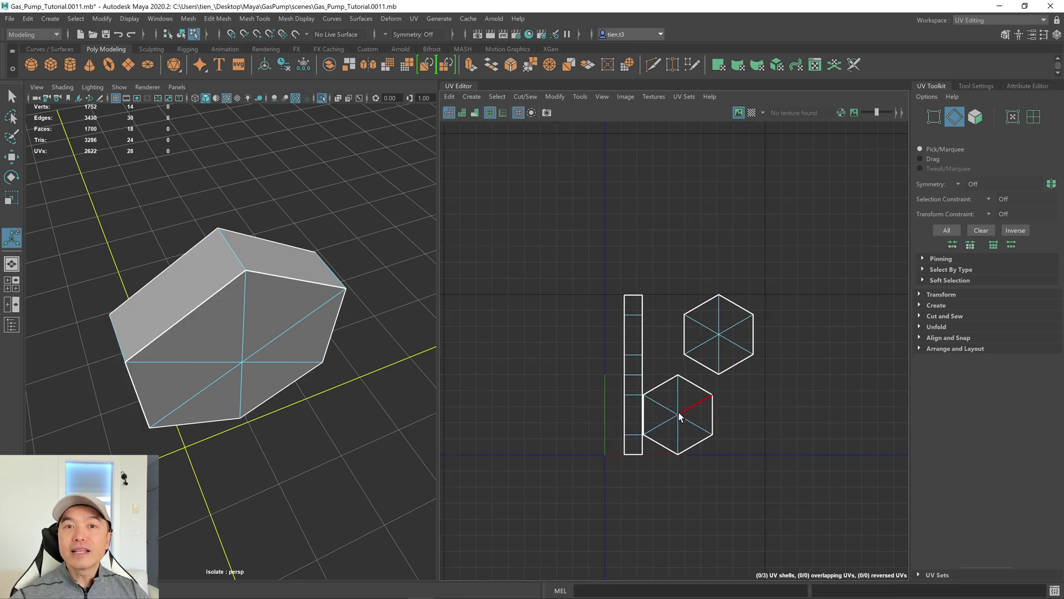
right_drag(684, 304, 634, 286)
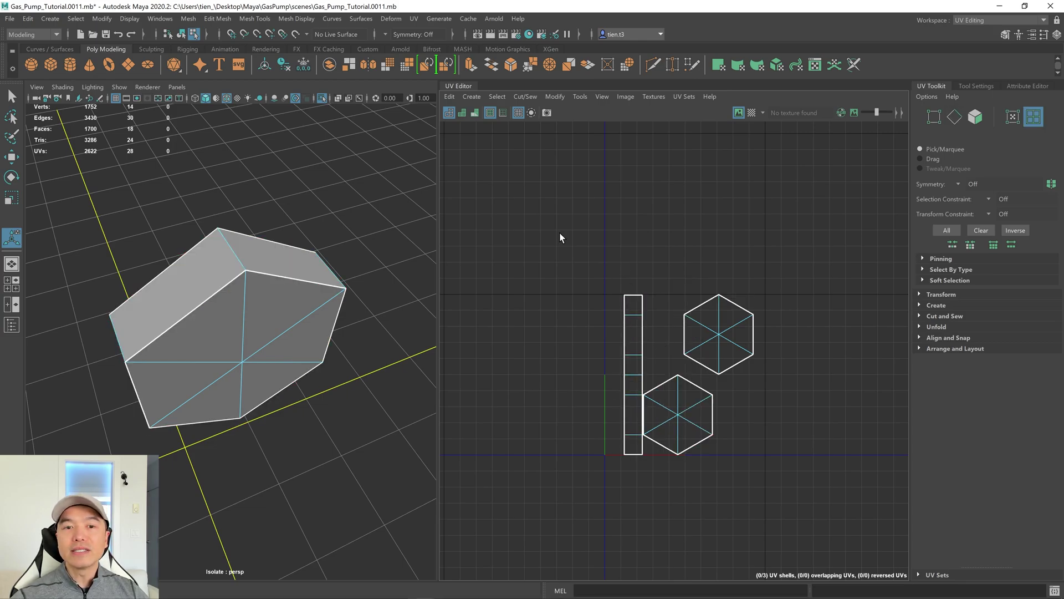
drag(546, 234, 776, 504)
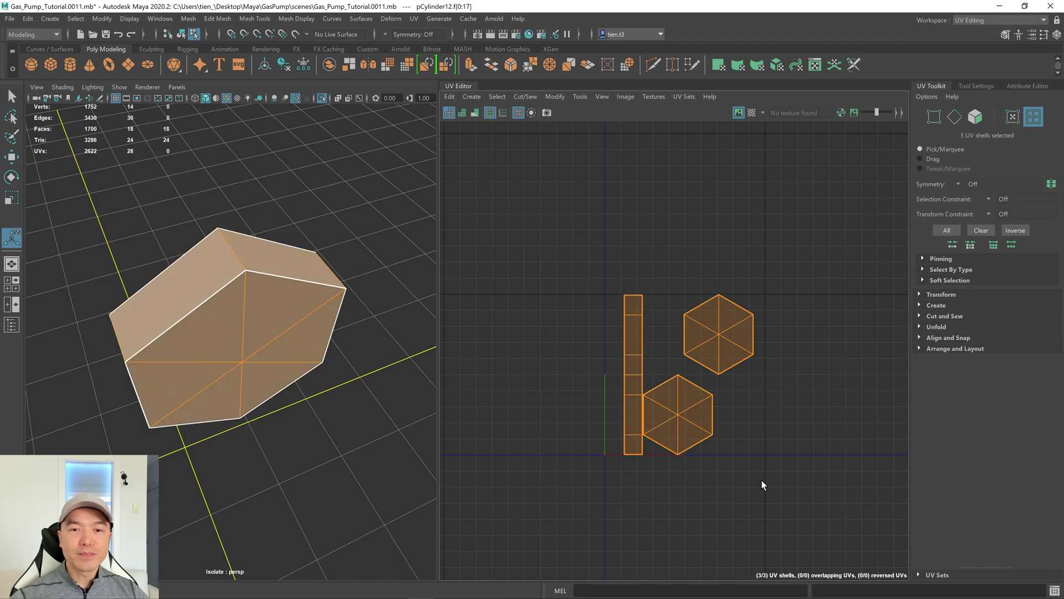
click(929, 327)
click(939, 356)
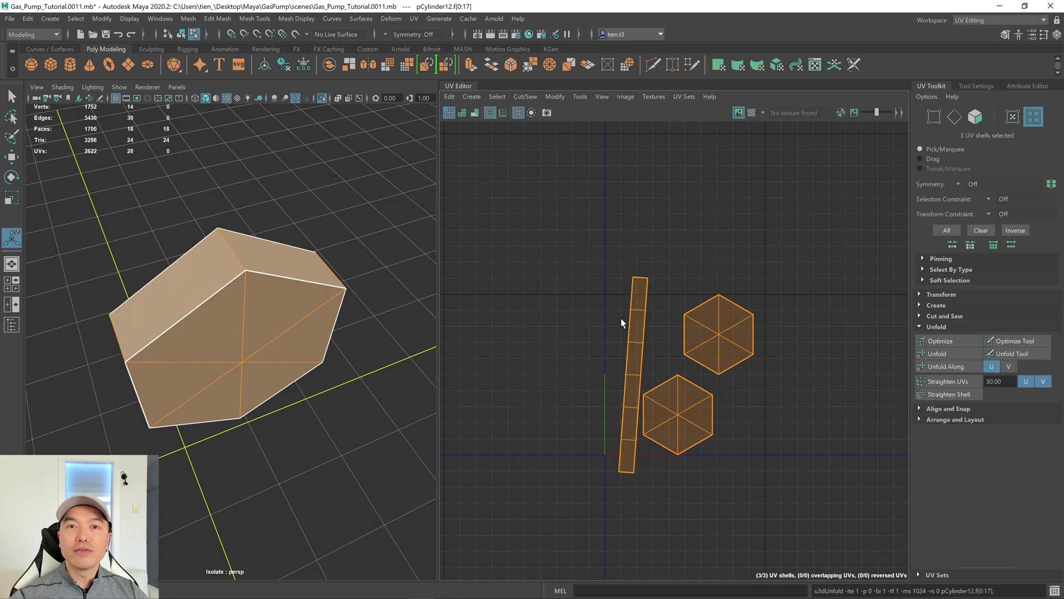
Orient the nut's three UV shells to straighten the slanted strip, and use Stack and Orient to pile them together
scroll(672, 357, up, 2)
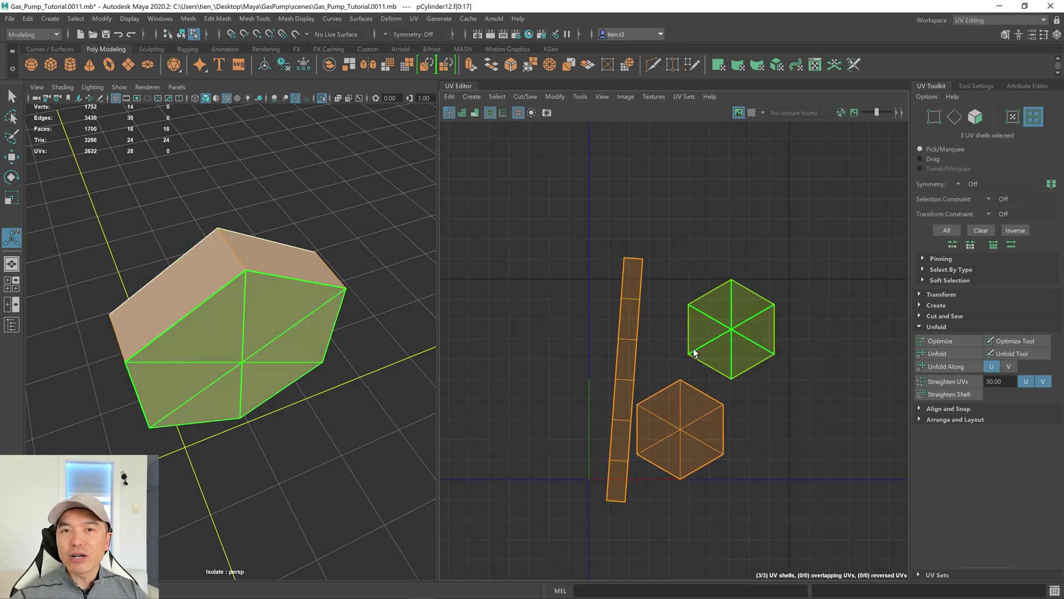
click(920, 420)
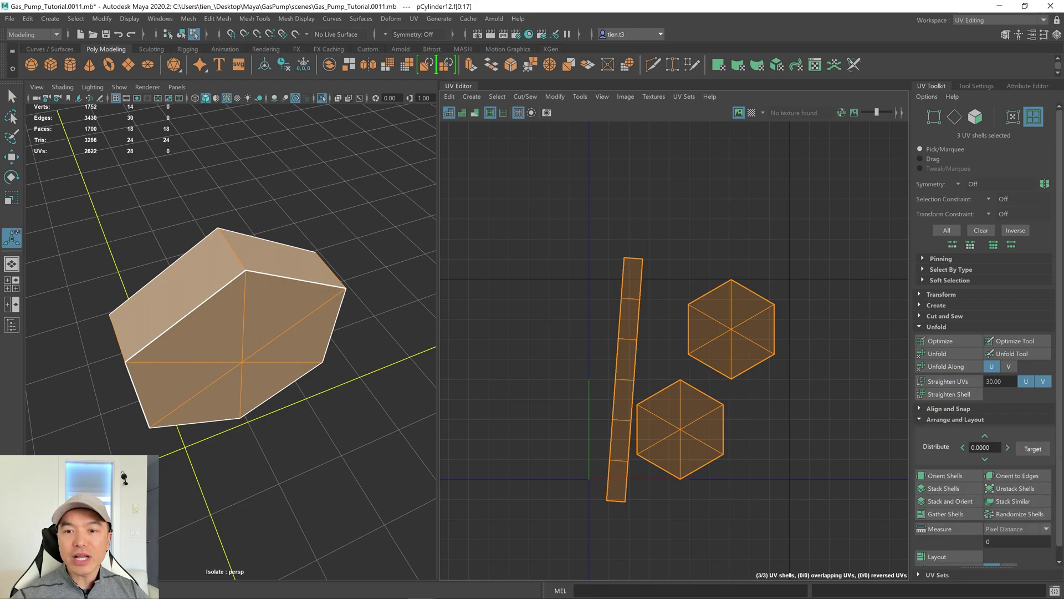
scroll(971, 464, down, 1)
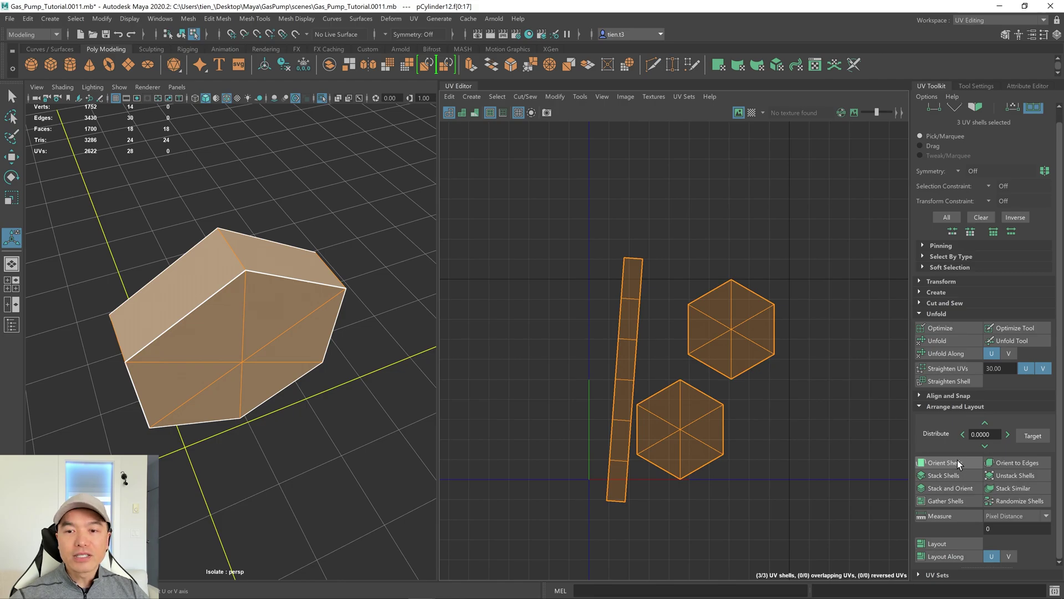
click(944, 463)
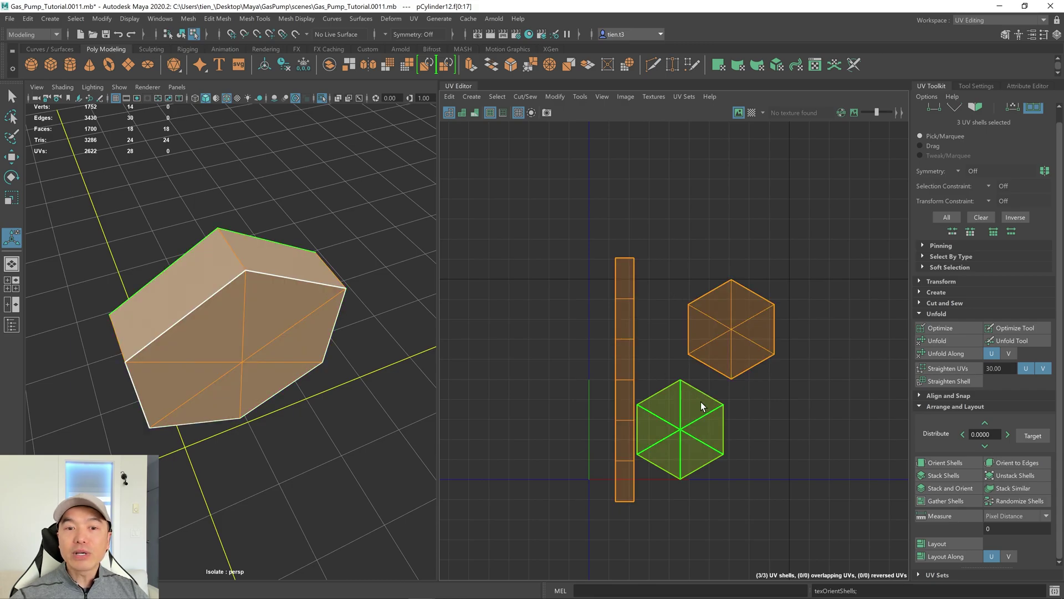
click(973, 487)
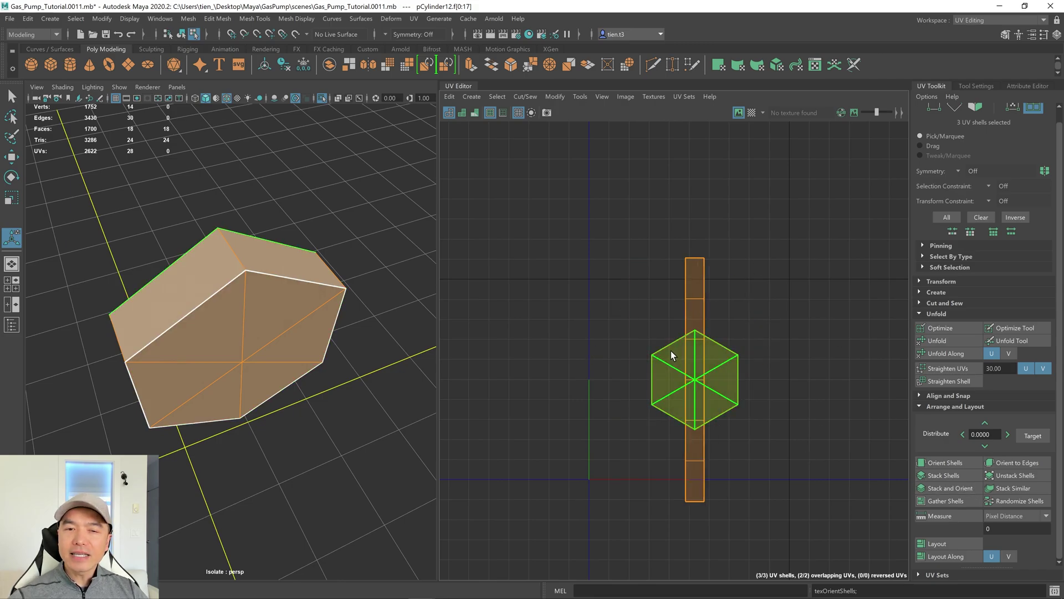
Scale down the stacked UV shells and move them outside the 0 to 1 UV tile, below and left of the origin
key(r)
drag(697, 378, 593, 426)
key(w)
drag(696, 382, 481, 550)
scroll(582, 425, down, 3)
scroll(582, 425, down, 1)
scroll(659, 394, up, 2)
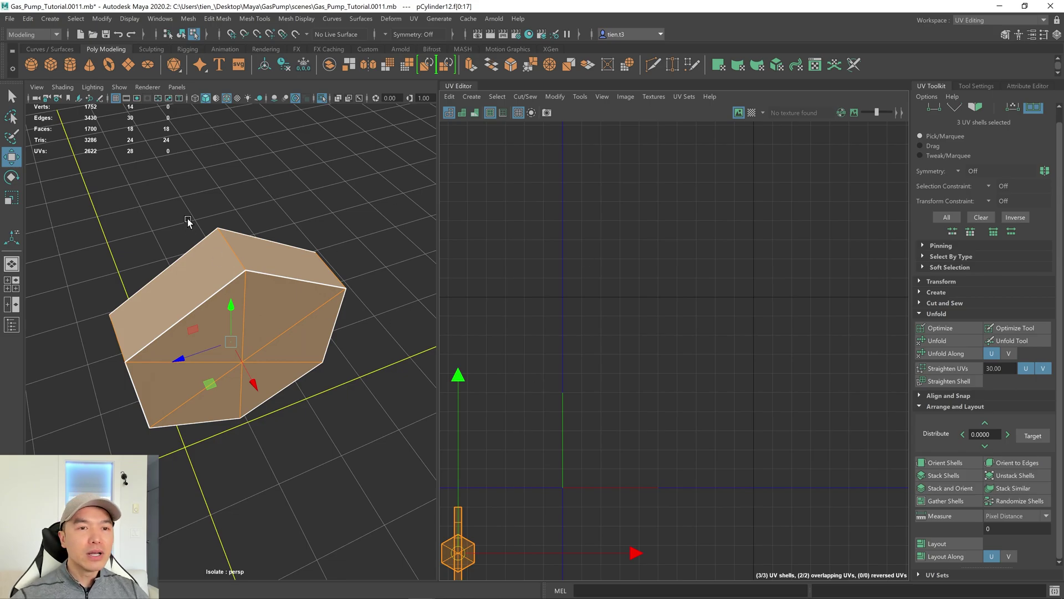
Deselect the finished nut, turn off isolation to show the whole gas pump, and frame the nut below the nozzle
right_drag(196, 197, 256, 162)
scroll(256, 162, down, 5)
click(319, 202)
scroll(316, 203, up, 2)
alt+drag(314, 202, 317, 144)
click(323, 98)
scroll(377, 294, down, 5)
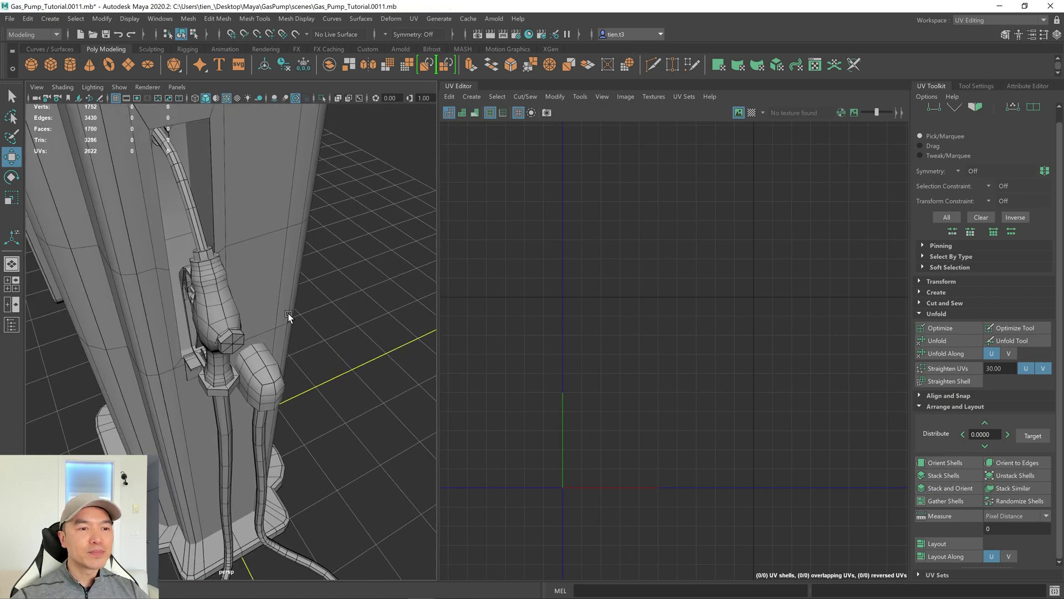
alt+drag(285, 319, 302, 306)
alt+middle_drag(301, 307, 338, 200)
scroll(333, 222, up, 3)
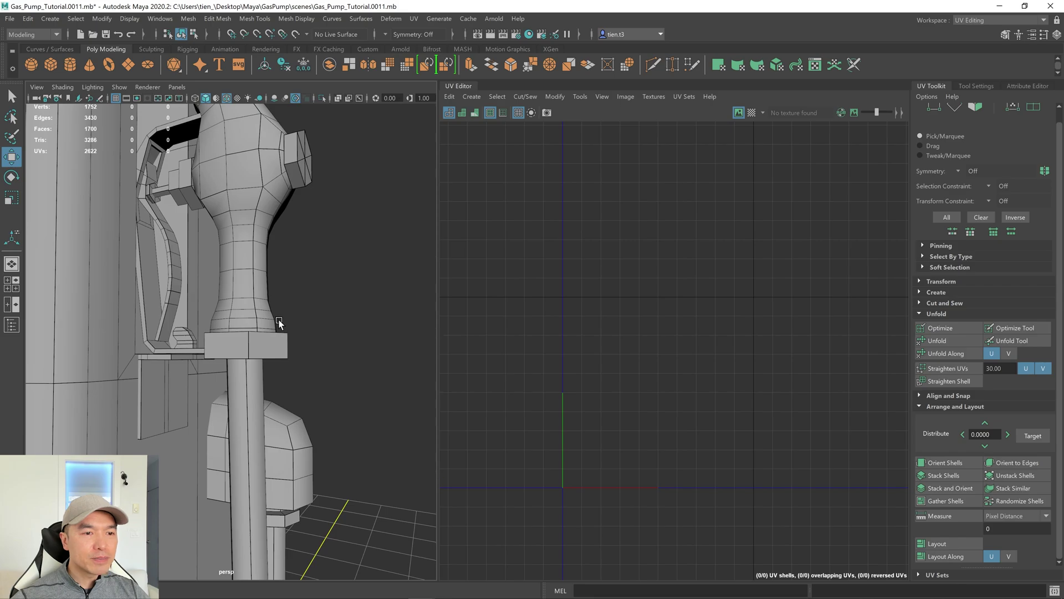
Select the hexagonal nut at the base of the nozzle and apply an Automatic UV projection to it
click(250, 348)
alt+drag(265, 350, 282, 377)
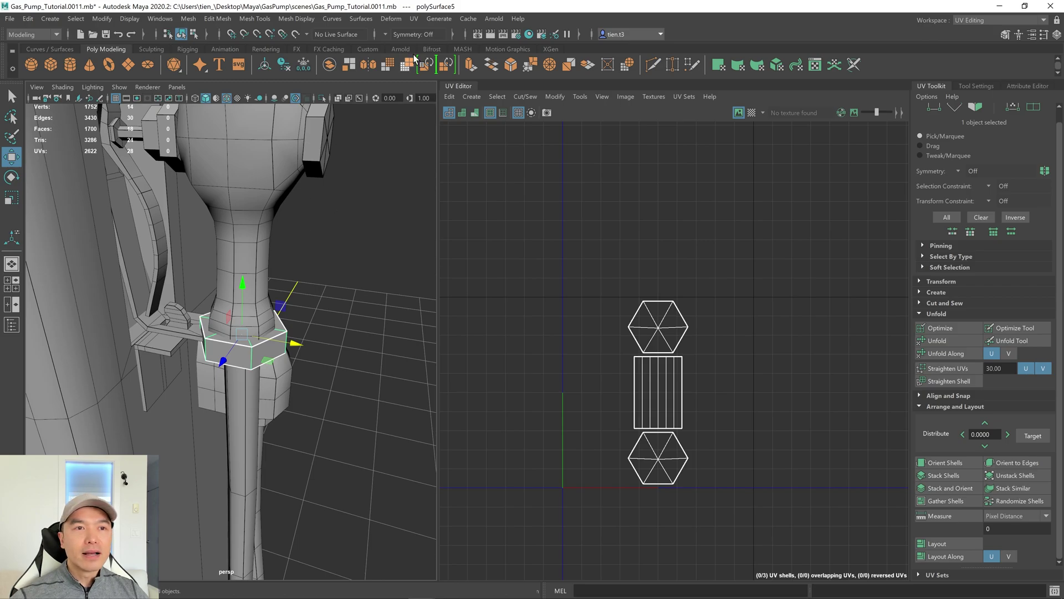
click(414, 18)
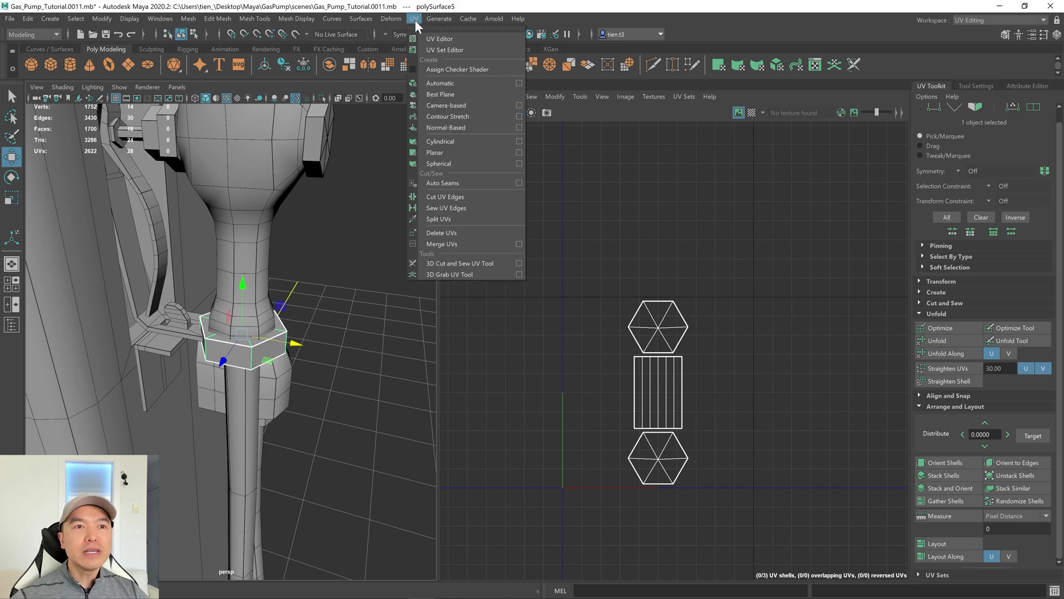
click(445, 84)
scroll(546, 305, up, 2)
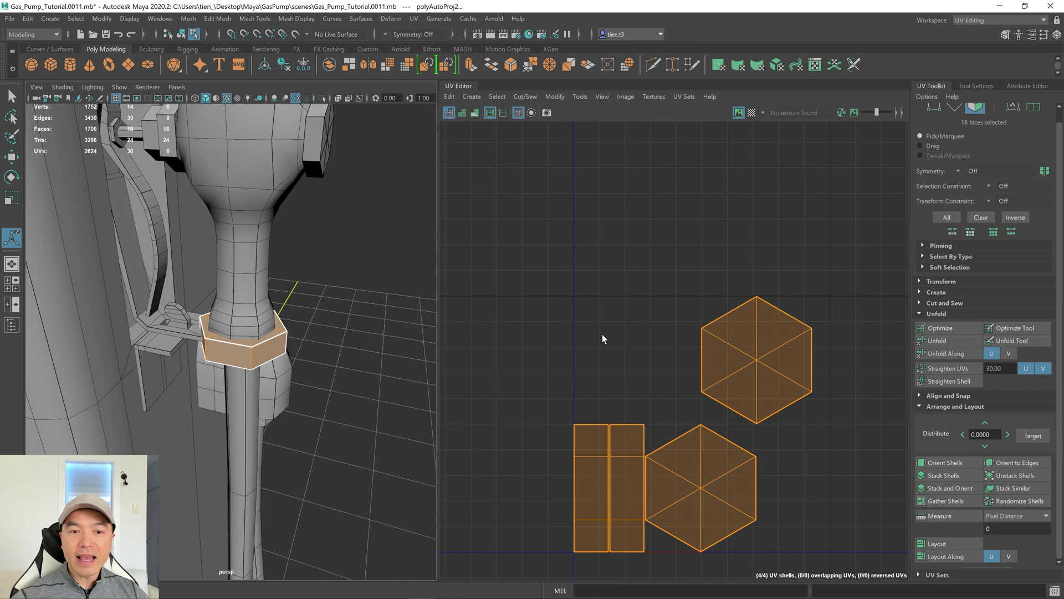
scroll(965, 118, up, 1)
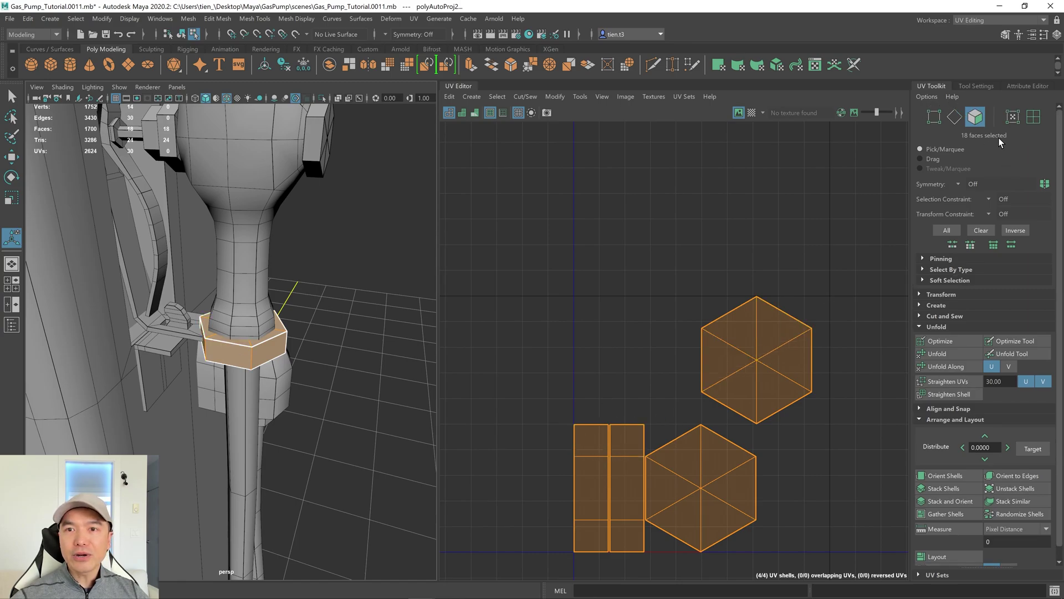
Select the shared edge of the nut's two side-face shells and join them into one strip with Move and Sew Edges
right_click(649, 329)
right_drag(653, 297, 653, 295)
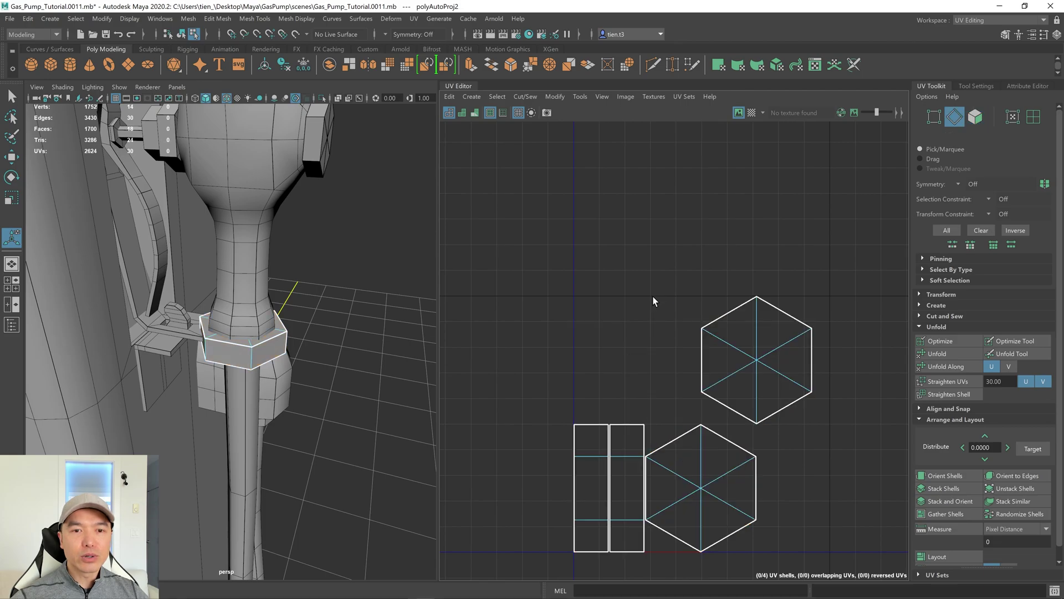
click(631, 424)
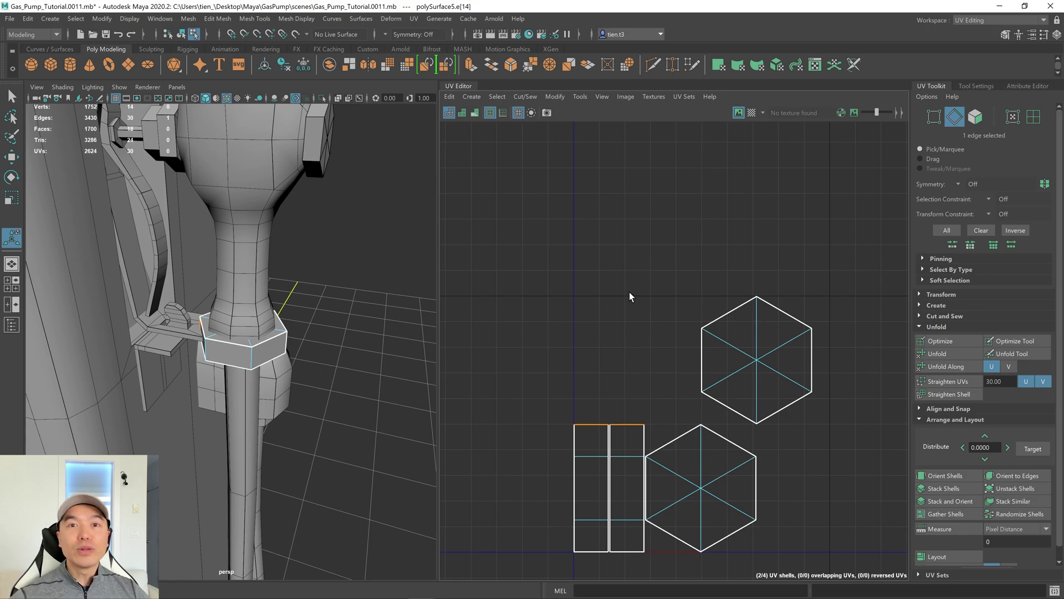
shift+right_click(627, 260)
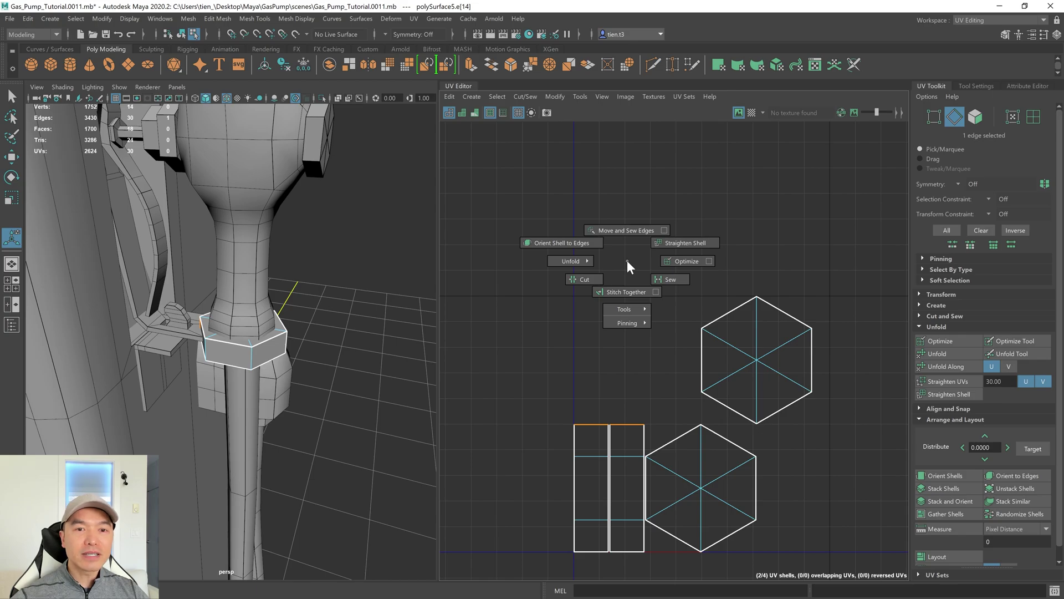
shift+right_drag(628, 235, 630, 227)
key(f)
scroll(666, 302, down, 2)
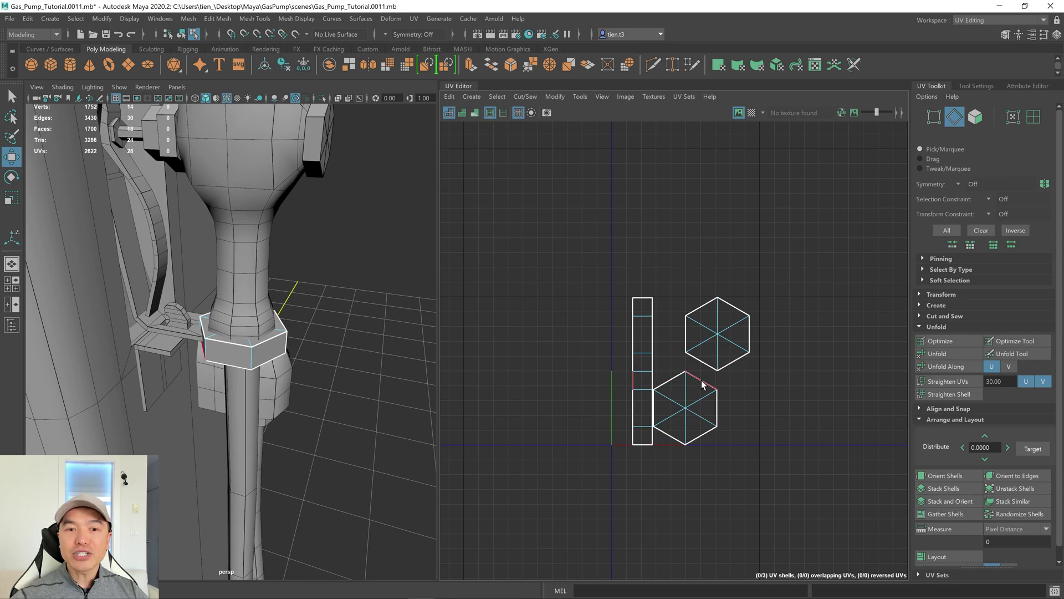
Select all three UV shells of the nut and unfold them
right_click(701, 267)
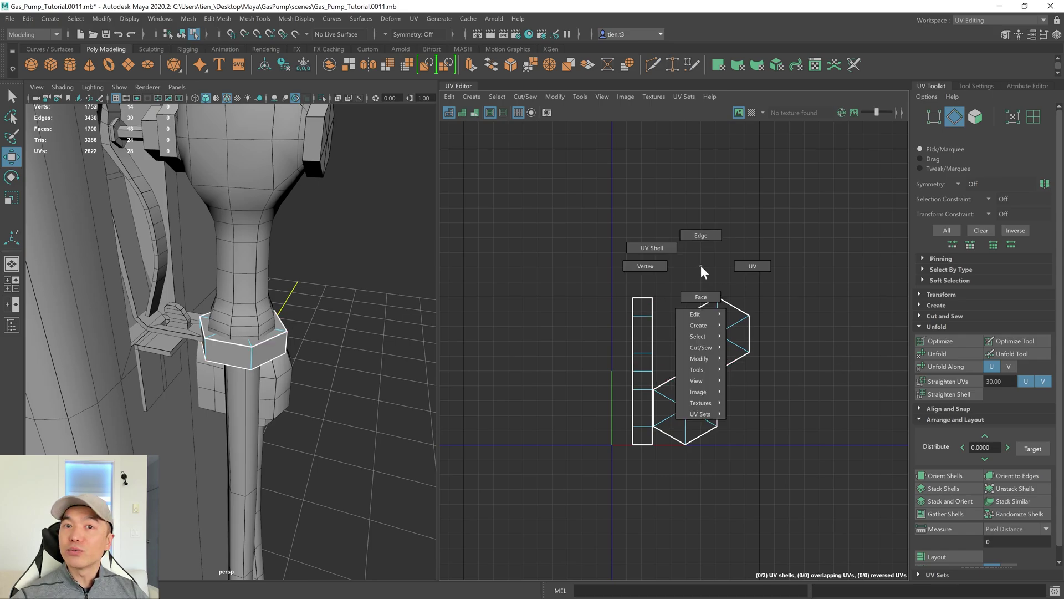
click(647, 239)
drag(570, 234, 817, 506)
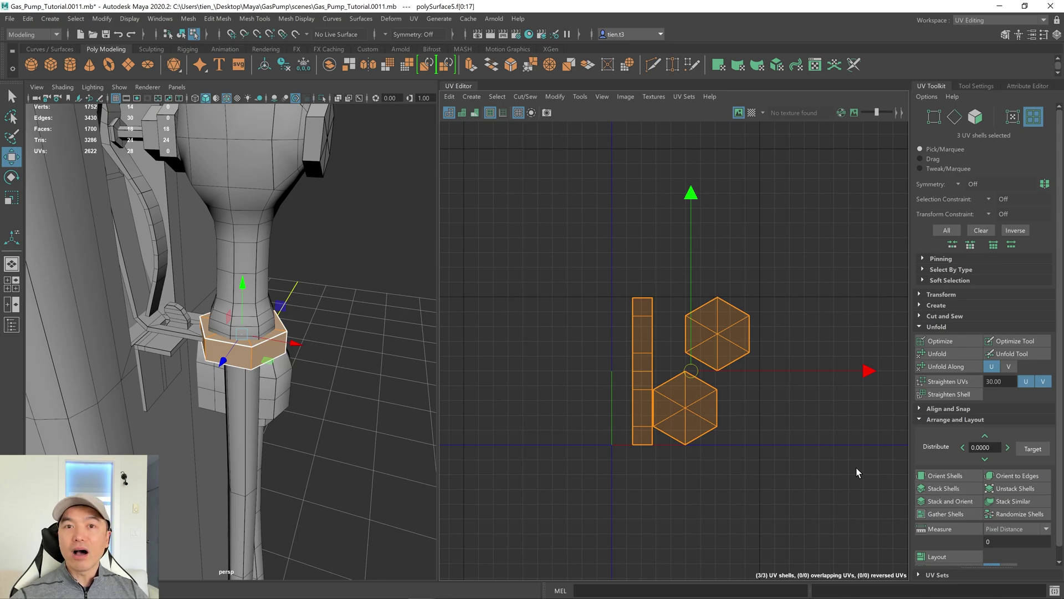
shift+right_click(769, 236)
shift+right_drag(767, 234, 641, 238)
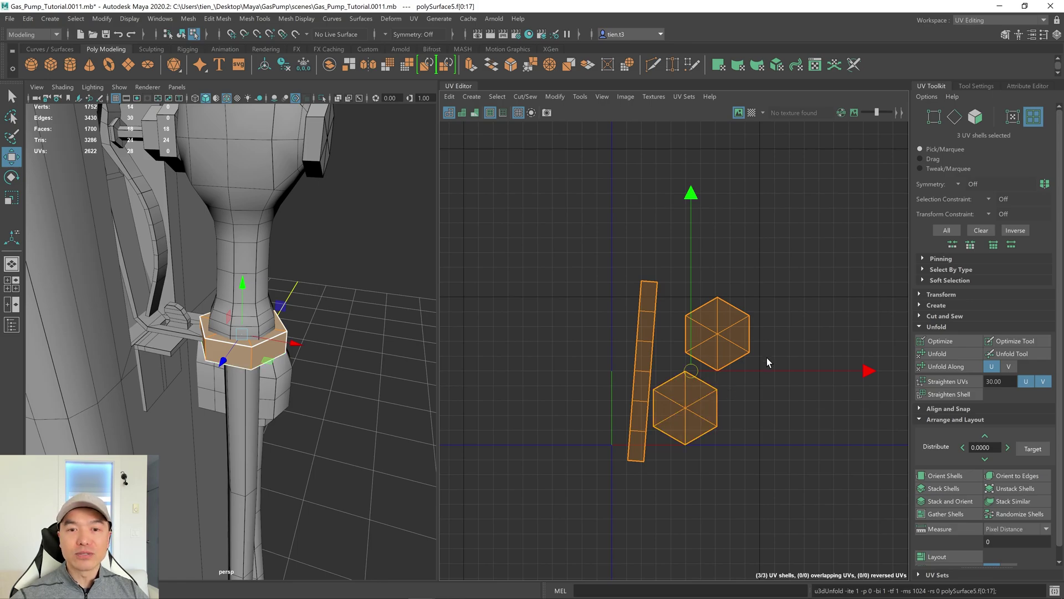
Stack and orient the nut's three UV shells, then scale the pile down and move it below and left of the UV tile
shift+right_drag(803, 237, 795, 431)
key(r)
drag(691, 370, 594, 435)
key(w)
drag(690, 373, 495, 498)
Return the finished nut to object mode and deselect it, with the nozzle area framed
click(653, 284)
alt+drag(364, 294, 349, 309)
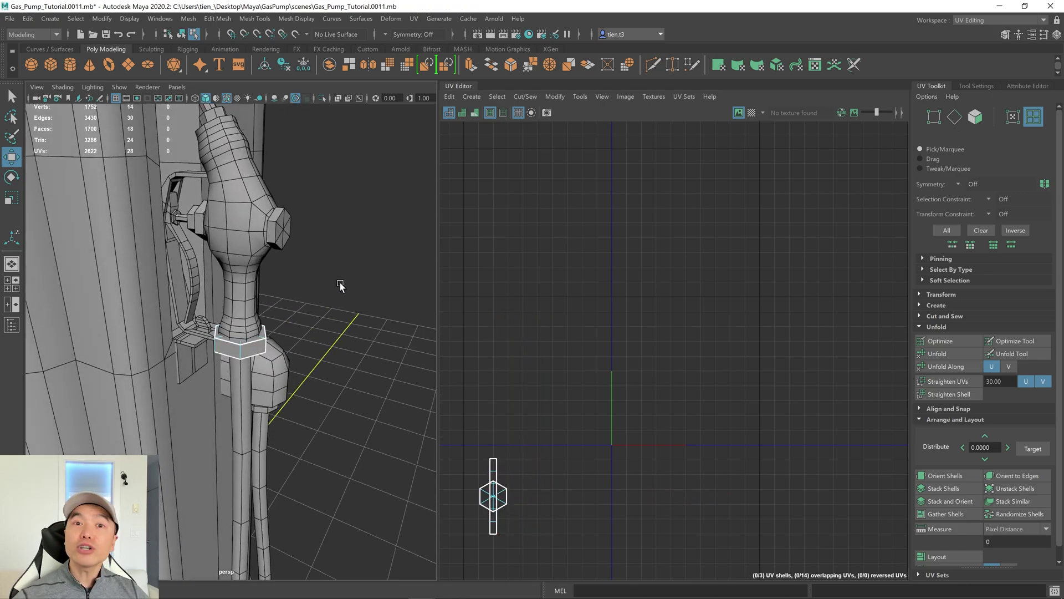
right_drag(306, 234, 373, 194)
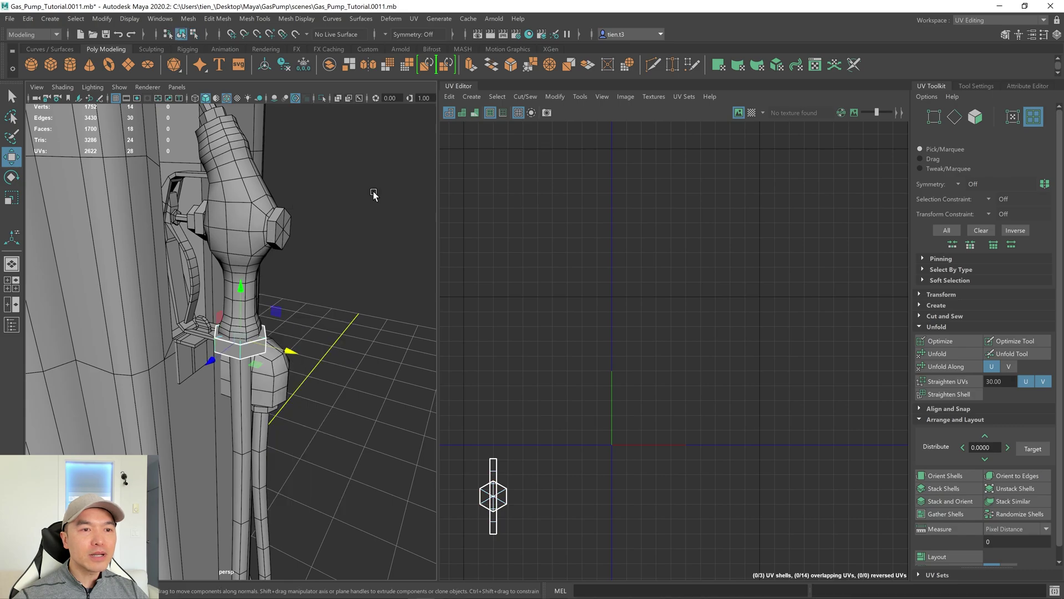
click(373, 223)
alt+drag(372, 223, 364, 233)
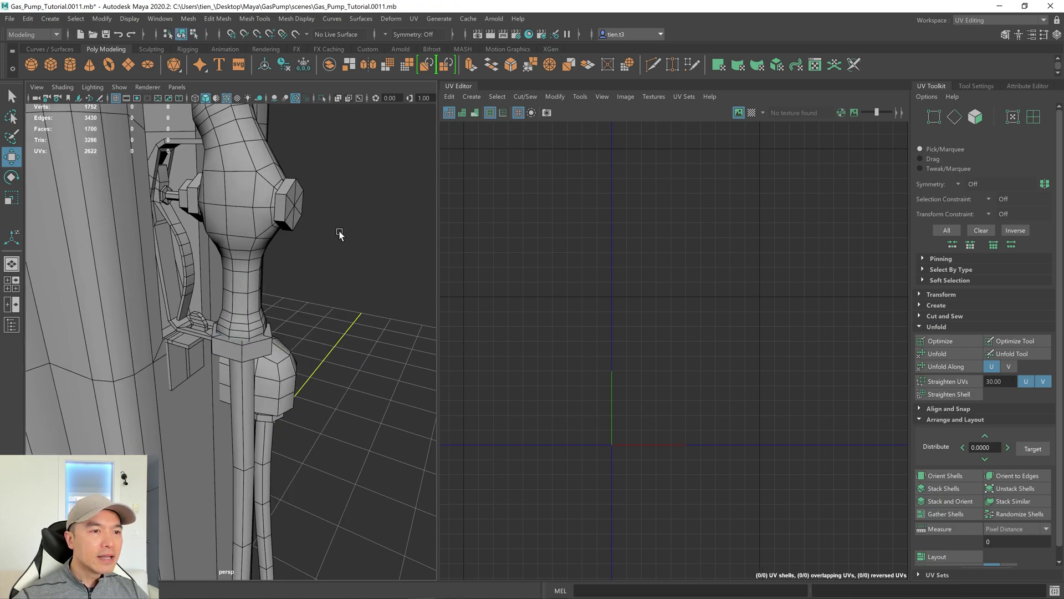
Select the curved lever strip beside the nozzle, isolate it and frame it in the viewport
click(179, 232)
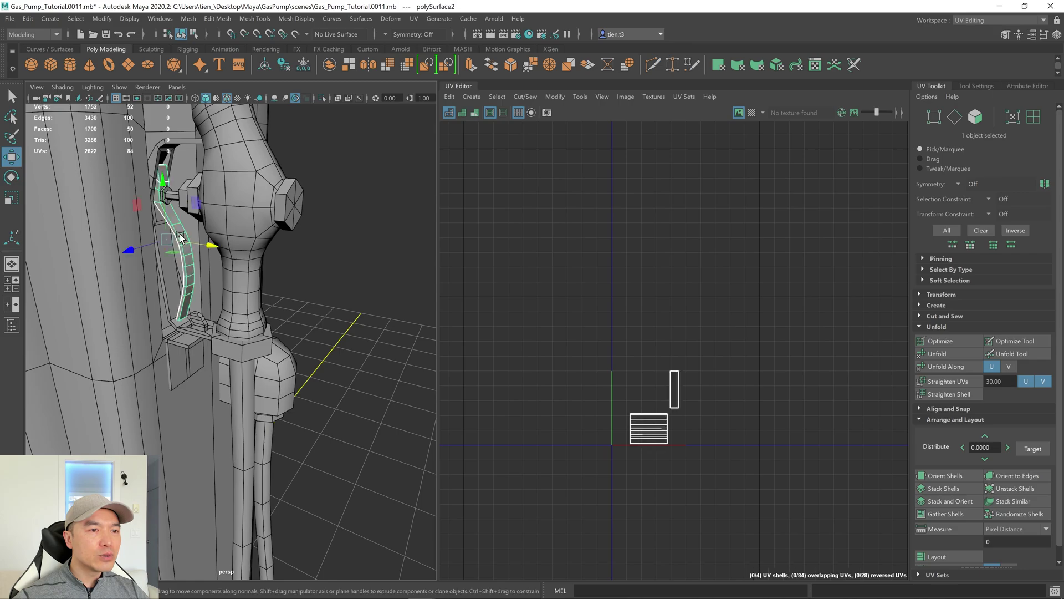
click(322, 98)
key(f)
scroll(333, 302, down, 3)
alt+drag(323, 302, 304, 283)
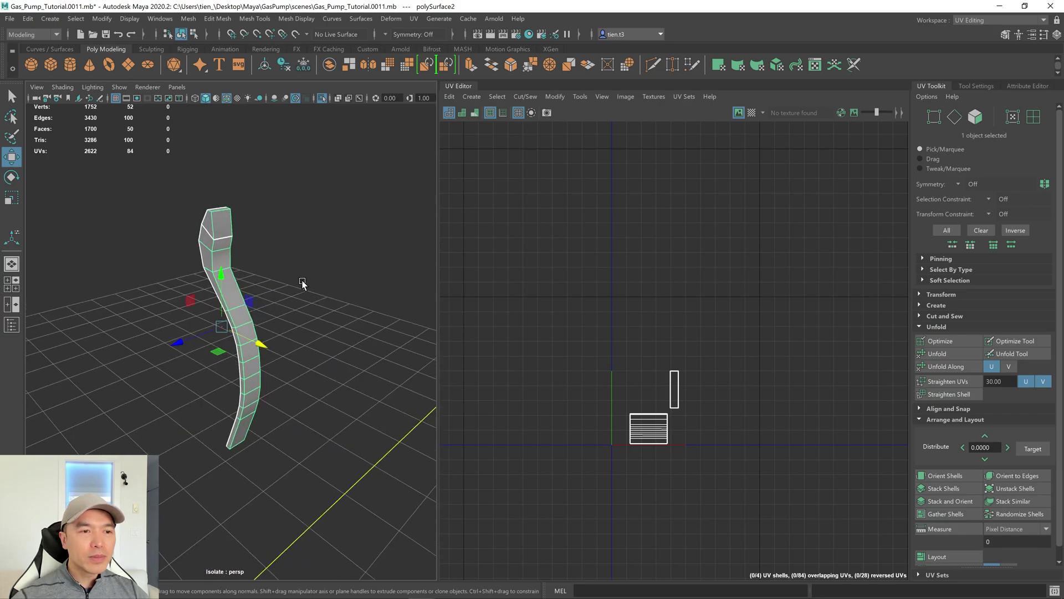
Examine the isolated curved lever from all sides to judge its shape and its direction relative to the world axes
scroll(310, 281, up, 2)
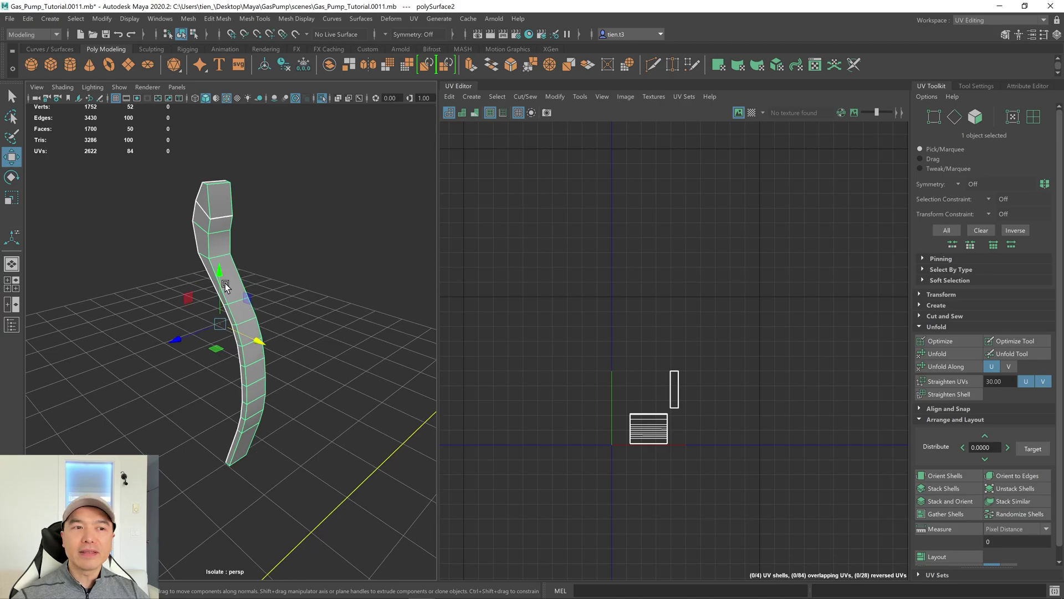
scroll(278, 294, down, 3)
alt+drag(278, 300, 363, 312)
scroll(309, 334, up, 5)
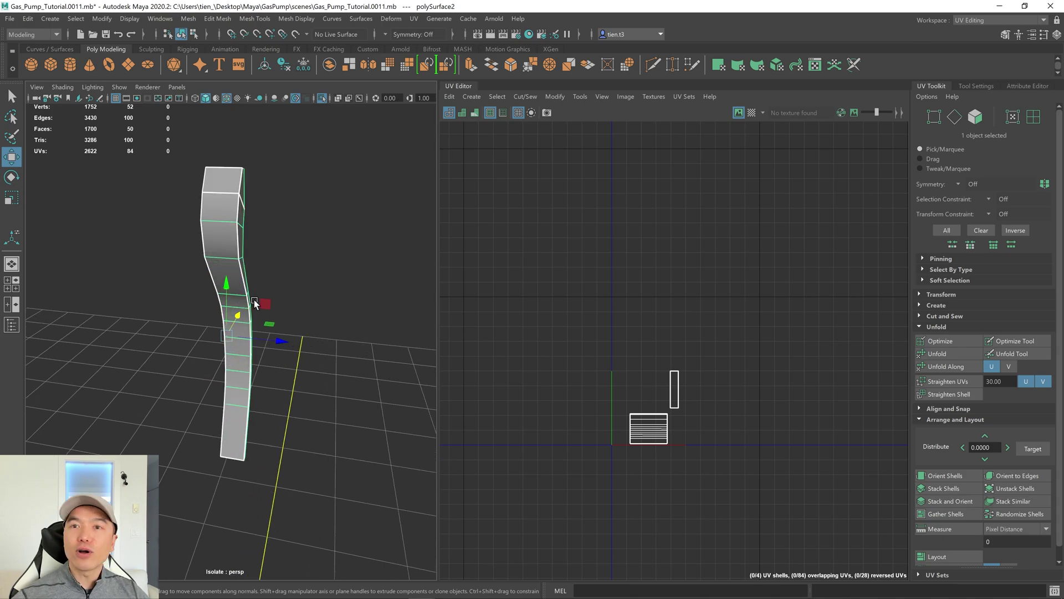
scroll(255, 299, down, 3)
alt+drag(255, 299, 277, 338)
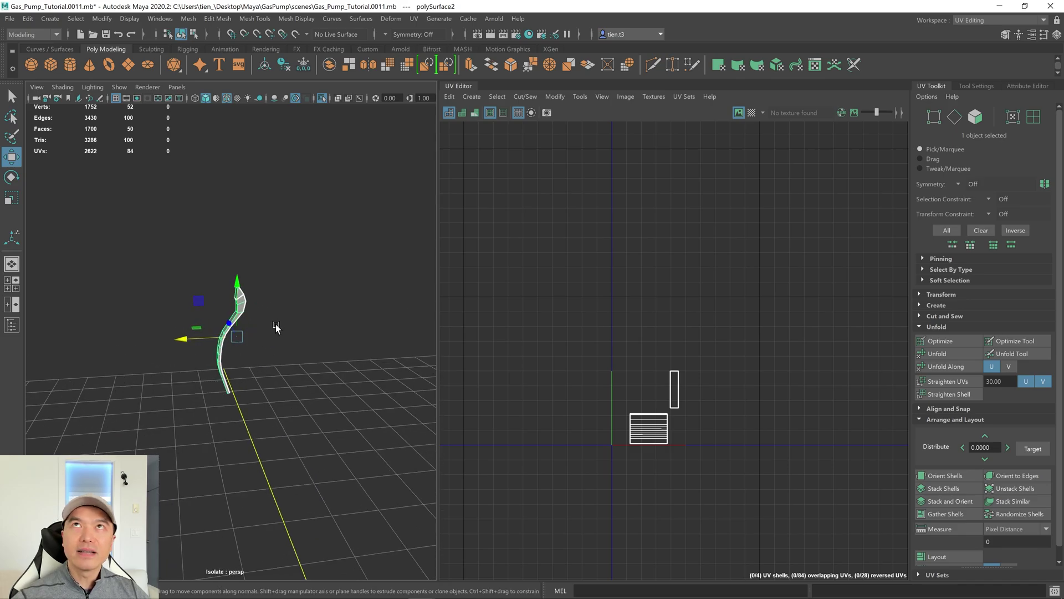
alt+drag(278, 328, 208, 344)
scroll(239, 319, down, 10)
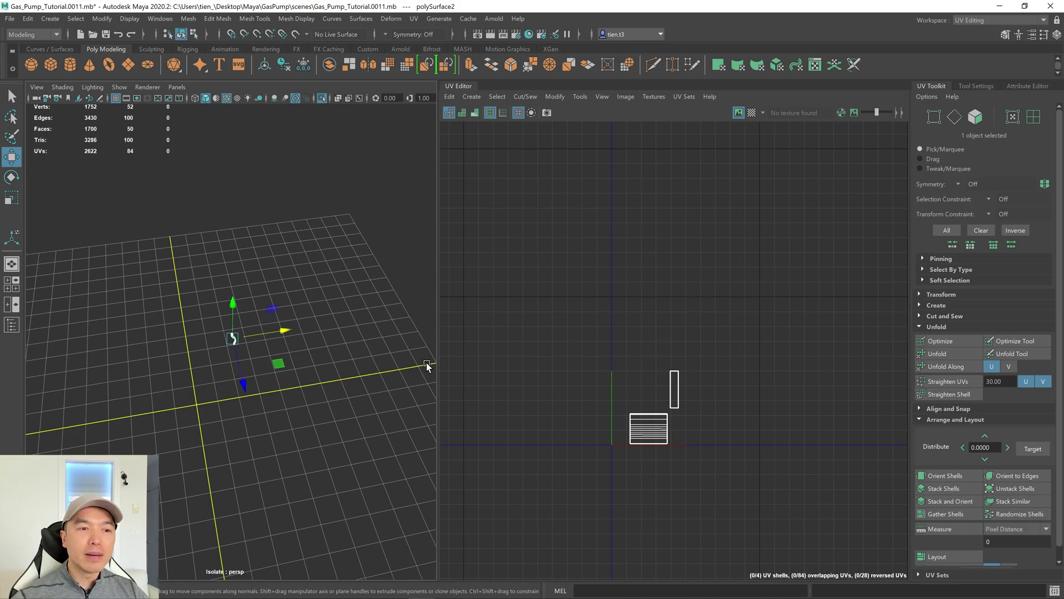
alt+drag(278, 360, 258, 338)
scroll(263, 349, up, 10)
right_drag(363, 195, 354, 229)
Planar-map the 12 faces of one broad side of the lever from the X axis, fitted to the bounding box, and move the shell up and left
key(q)
click(236, 163)
alt+middle_drag(341, 320, 342, 268)
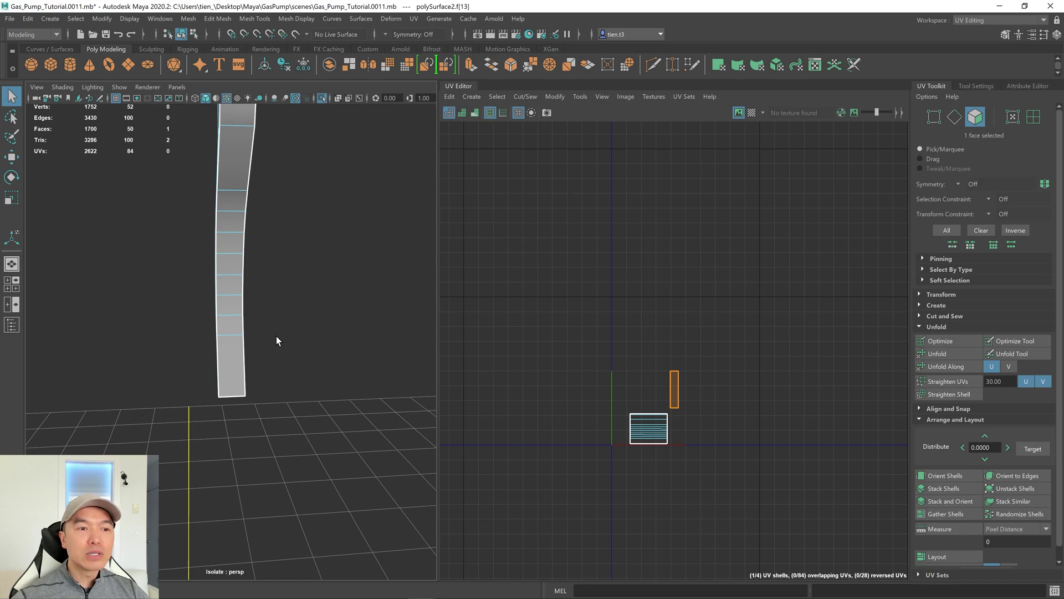
shift+double_click(231, 359)
scroll(300, 353, down, 2)
alt+drag(302, 353, 240, 339)
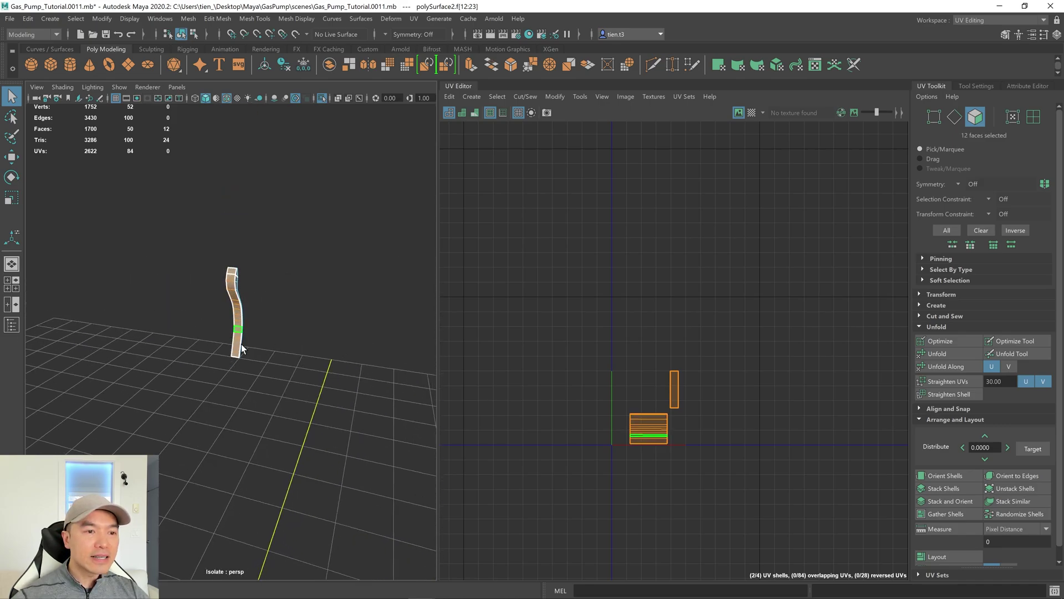
scroll(269, 341, up, 3)
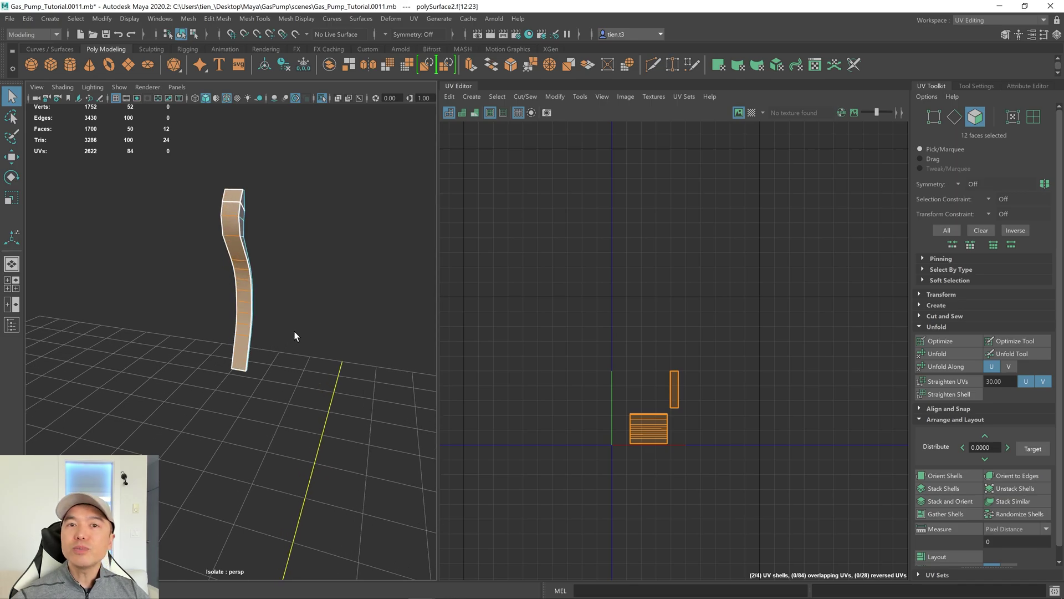
mouse_move(305, 348)
alt+mouse_down()
mouse_move(250, 355)
mouse_move(321, 325)
mouse_move(364, 326)
alt+mouse_up()
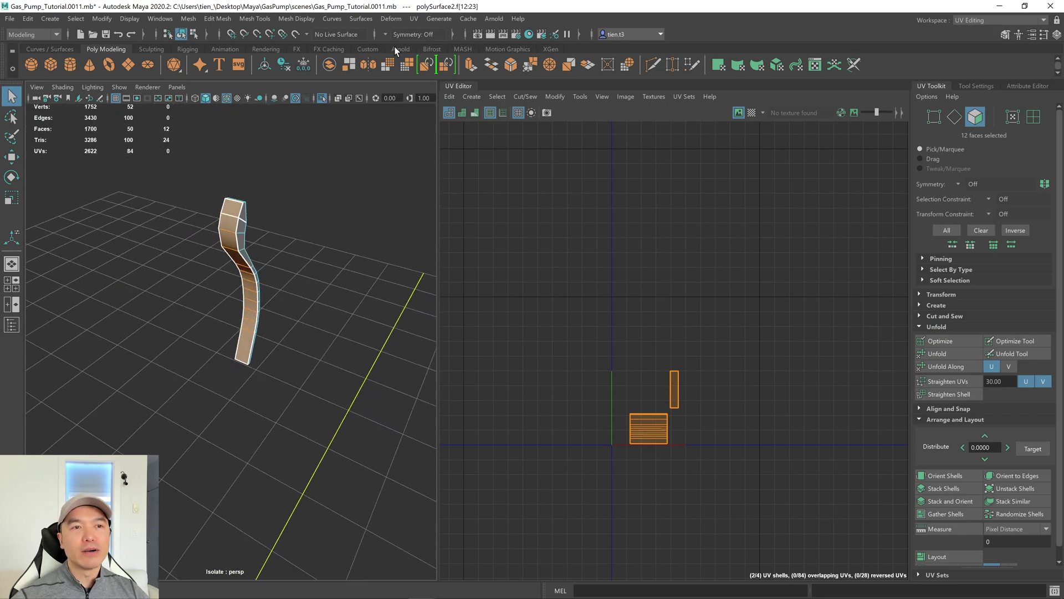
click(413, 18)
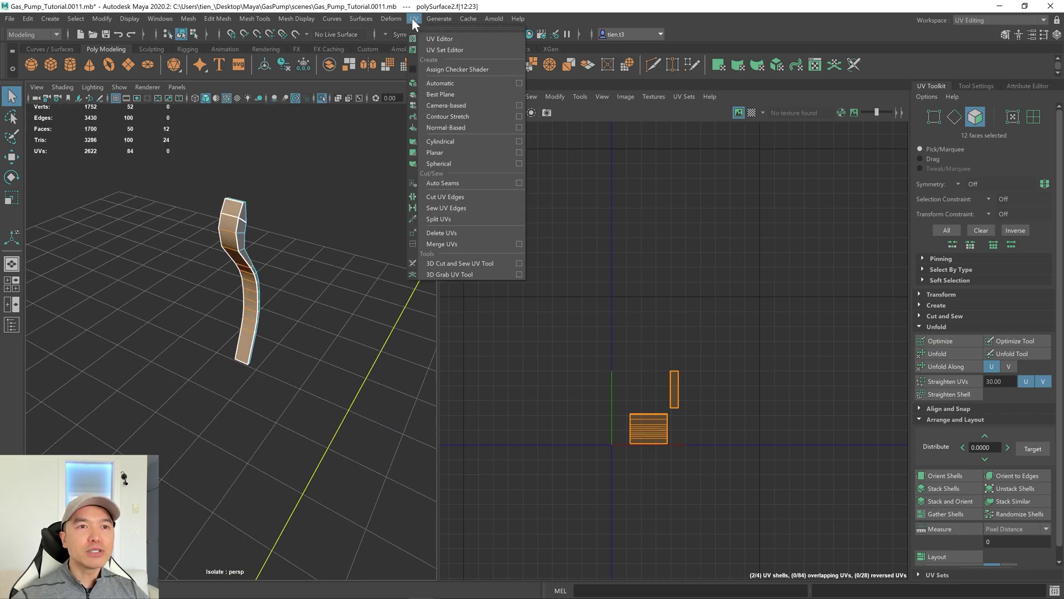
click(519, 151)
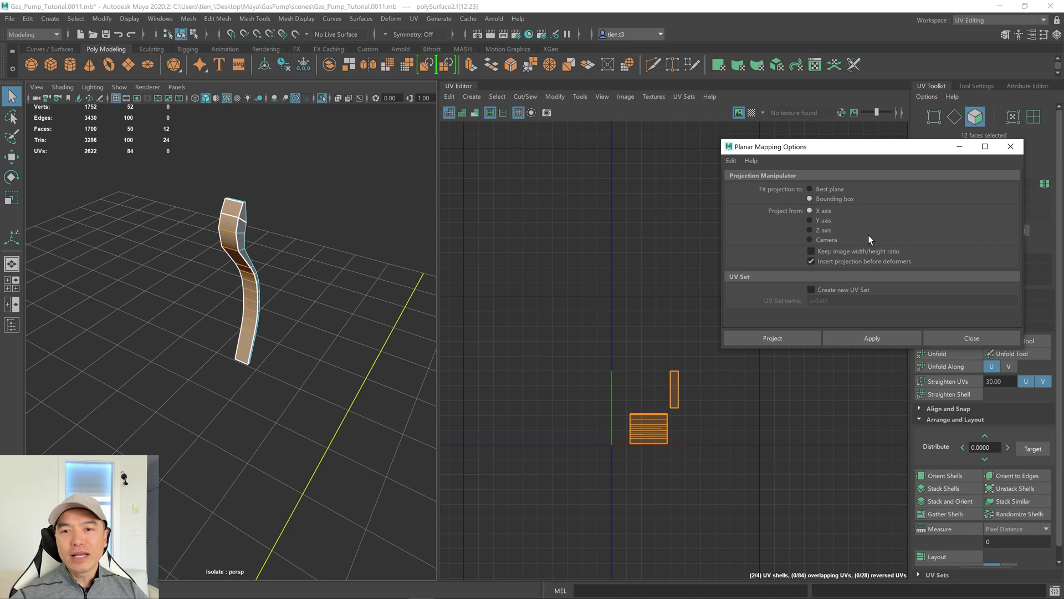
click(868, 344)
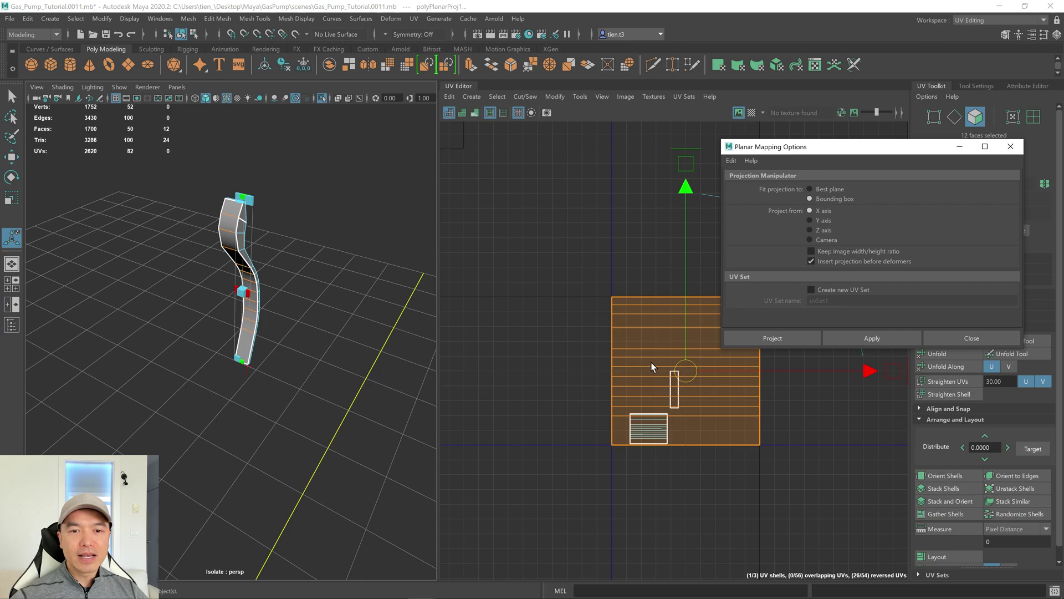
drag(683, 378, 554, 266)
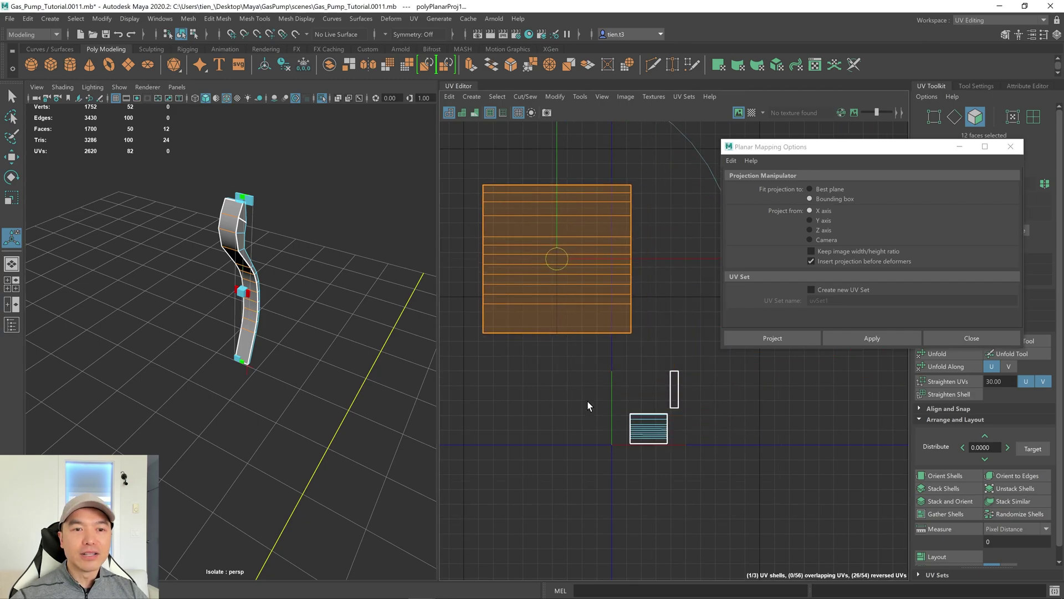
Planar-map the 12 faces of the lever's opposite broad side from the X axis and move the shell below and left of the UV tile
alt+drag(366, 308, 278, 300)
key(q)
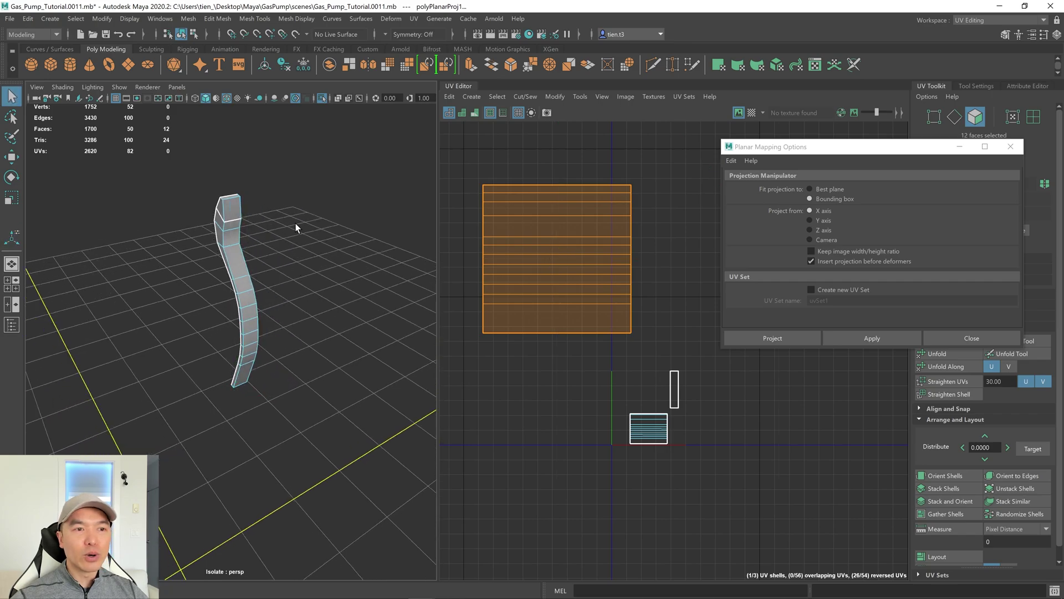
click(231, 207)
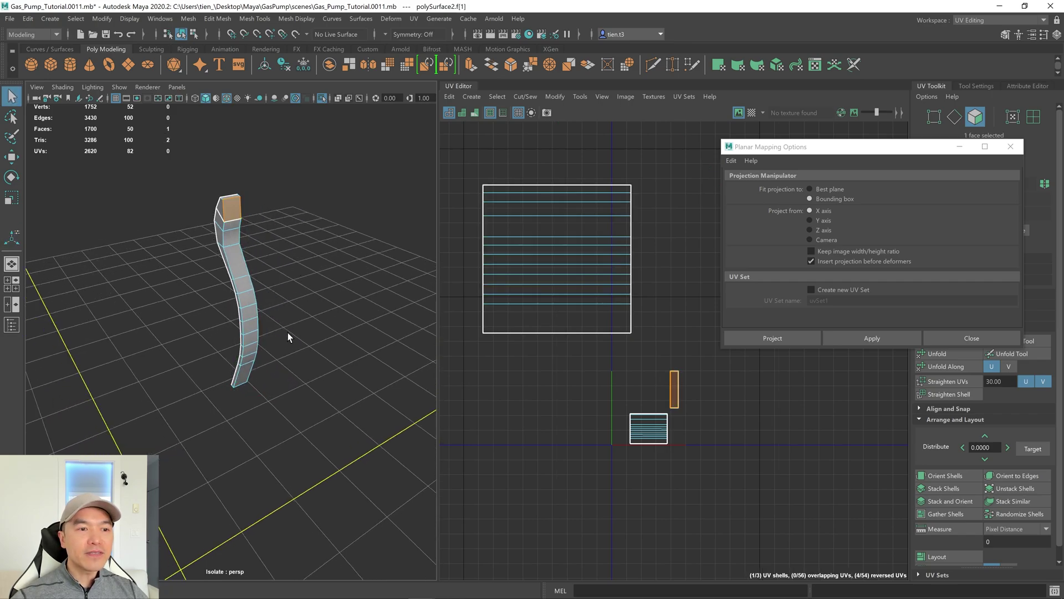
double_click(244, 377)
mouse_move(249, 400)
alt+mouse_down()
mouse_move(268, 368)
mouse_move(374, 385)
mouse_move(261, 392)
alt+mouse_up()
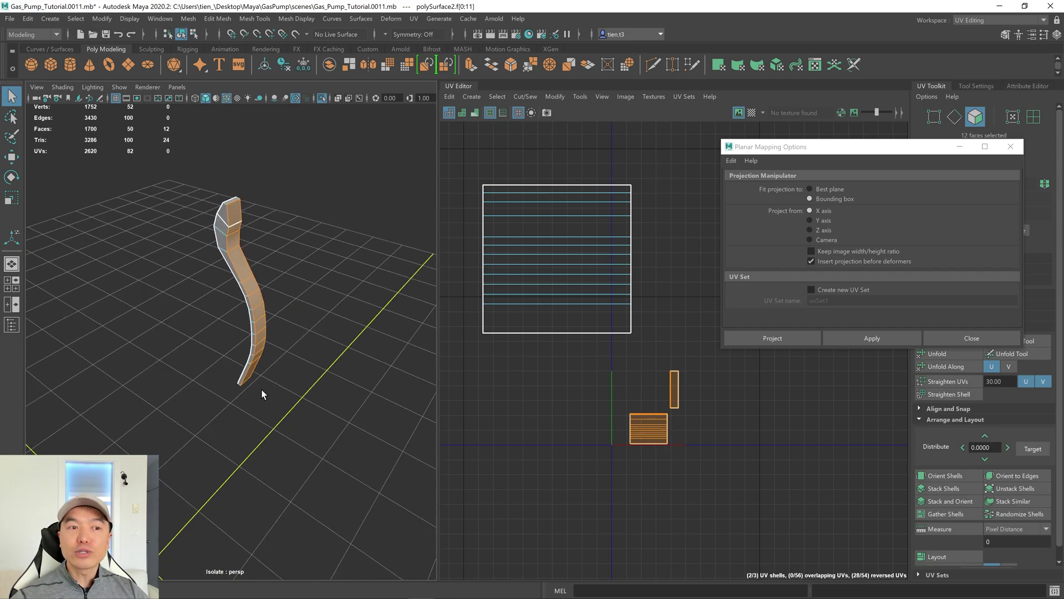
click(854, 339)
drag(680, 376, 476, 495)
Select the full strip of 12 faces along one narrow side of the curved lever
alt+drag(372, 383, 351, 342)
click(233, 199)
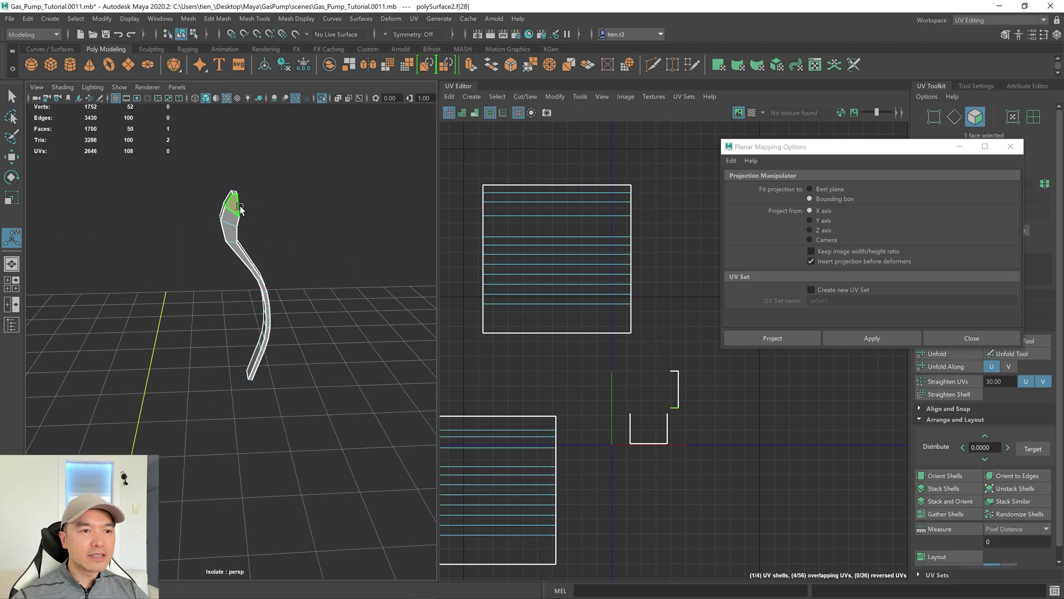
scroll(328, 345, up, 5)
click(342, 376)
key(q)
click(345, 400)
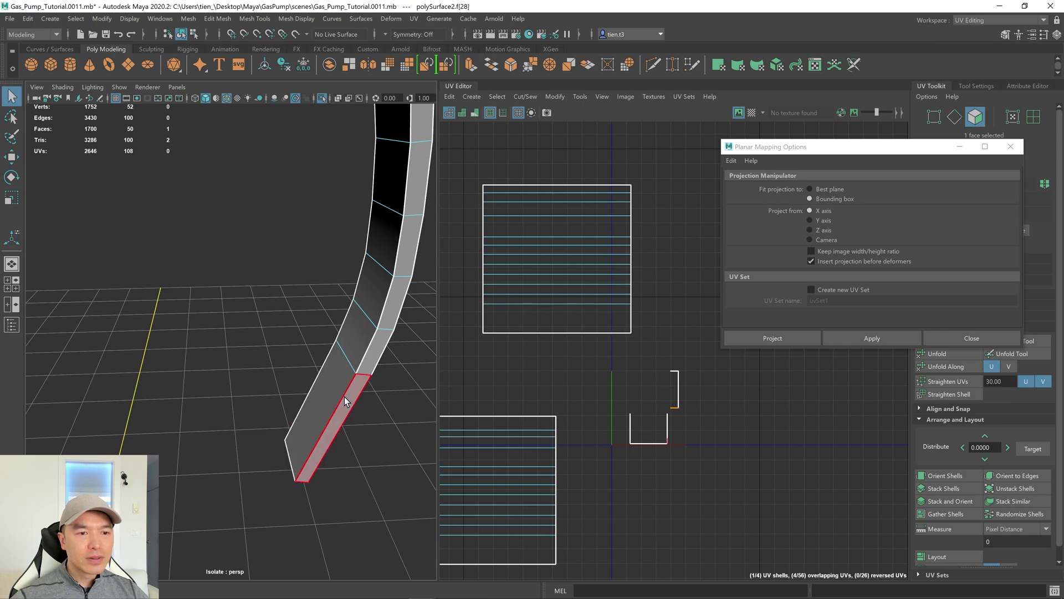
shift+double_click(346, 402)
scroll(350, 395, down, 8)
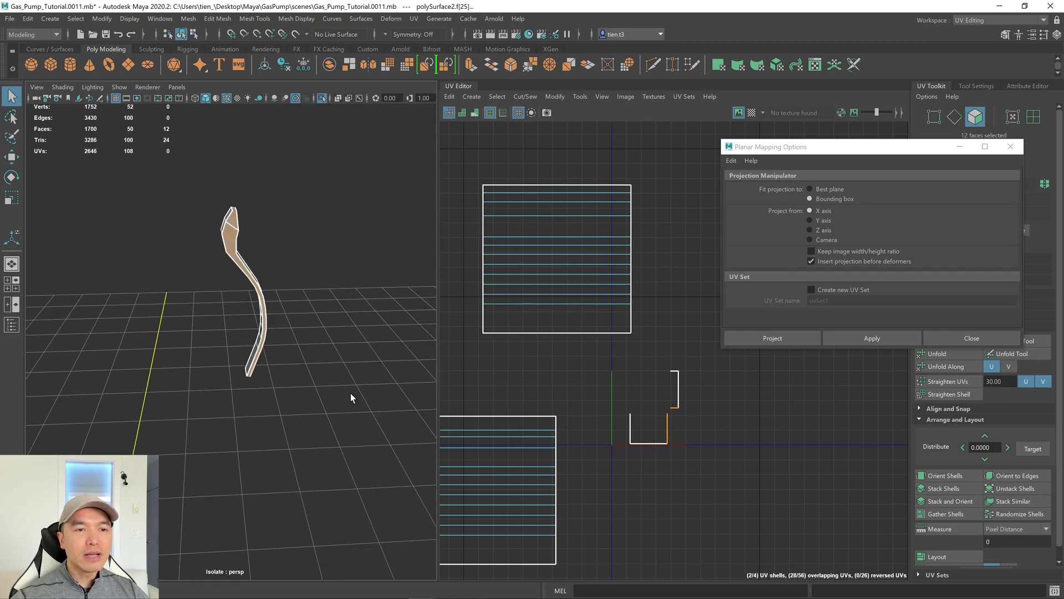
alt+drag(351, 394, 310, 395)
Add the full strip of 12 faces along the lever's opposite narrow side to the selection
alt+drag(356, 230, 234, 257)
alt+right_drag(234, 257, 304, 294)
alt+middle_drag(302, 249, 302, 312)
shift+click(247, 202)
mouse_move(309, 327)
alt+mouse_down()
mouse_move(356, 225)
mouse_move(323, 327)
alt+mouse_up()
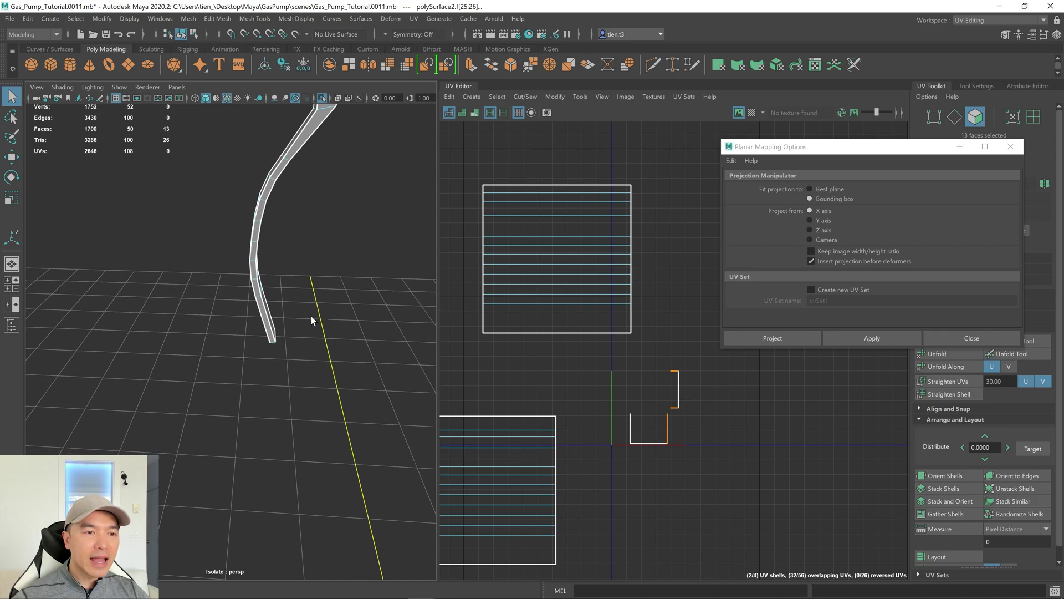
shift+double_click(270, 328)
alt+drag(296, 294, 153, 284)
alt+drag(275, 326, 299, 327)
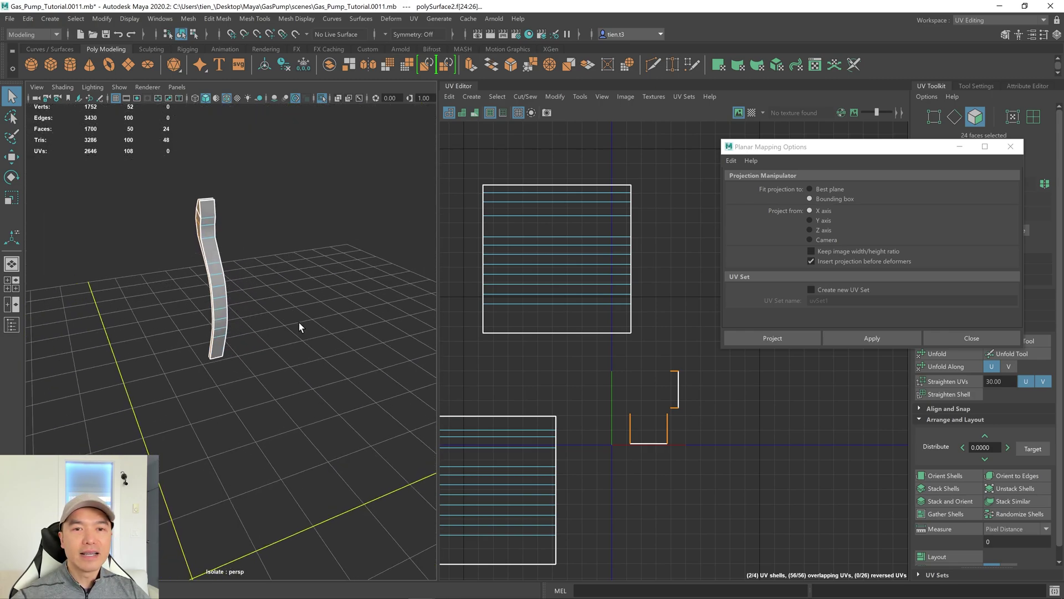
Planar-map both narrow sides of the lever from the Z axis and move the shells to the upper left of the UV tile
click(811, 230)
click(851, 339)
scroll(763, 401, down, 3)
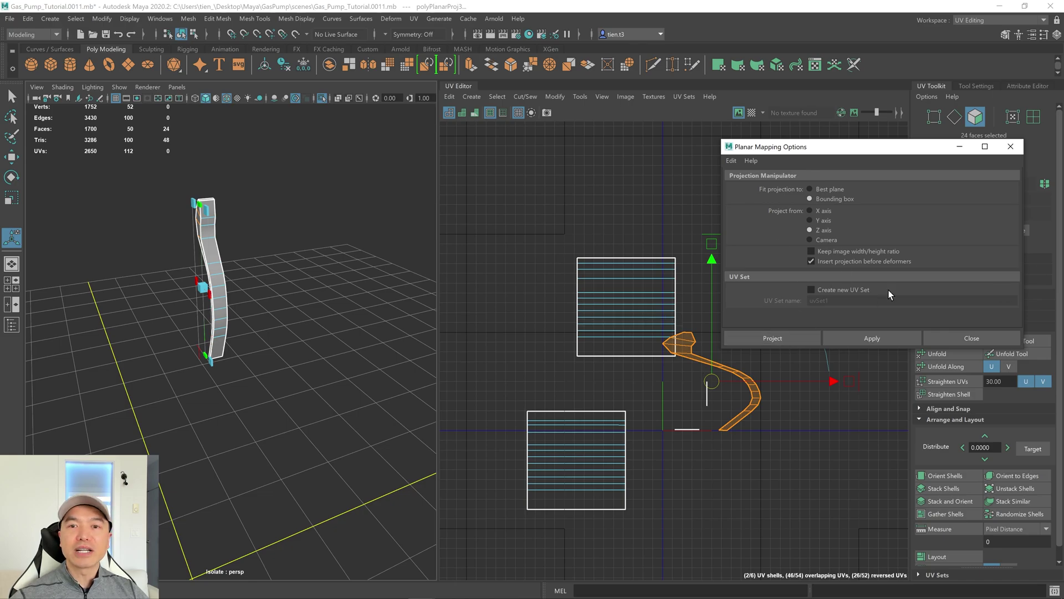
drag(712, 384, 519, 302)
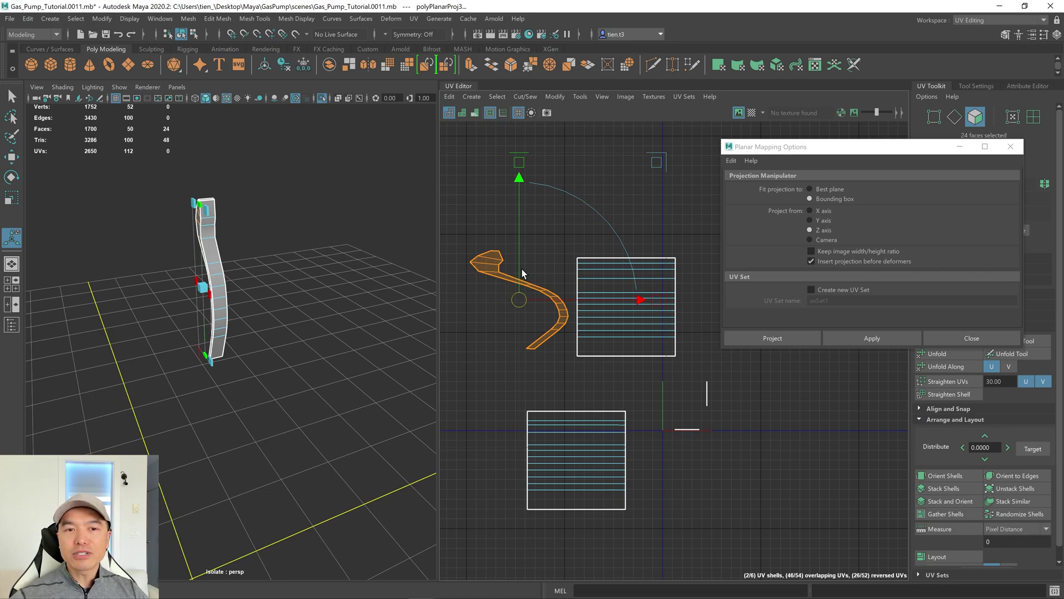
Select the two end-cap faces of the lever and planar-map them from the Y axis, fitted to the bounding box
click(321, 247)
alt+drag(321, 247, 347, 280)
click(276, 247)
click(297, 348)
click(297, 348)
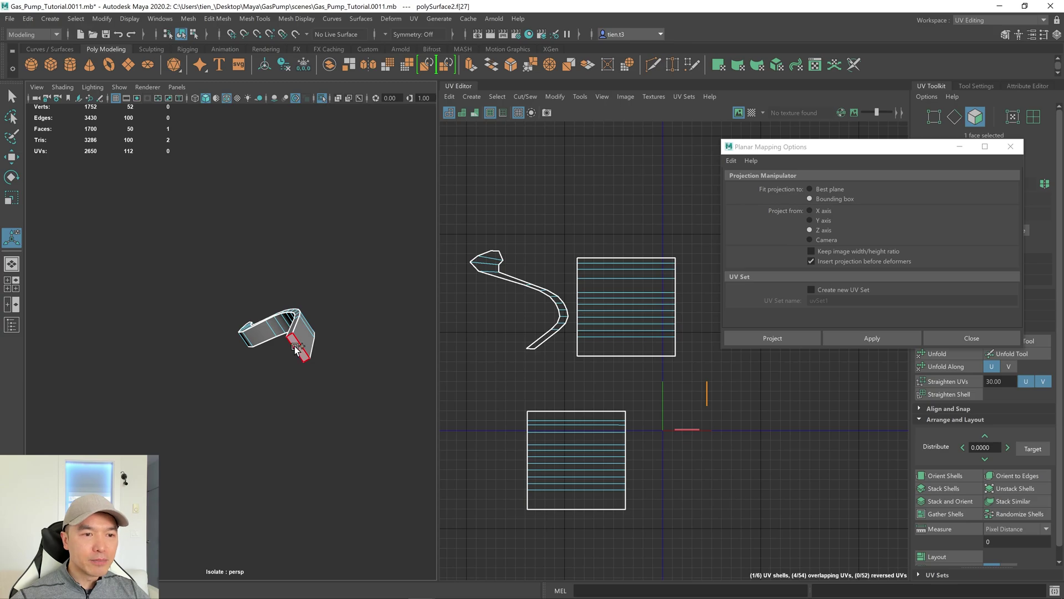
shift+click(298, 348)
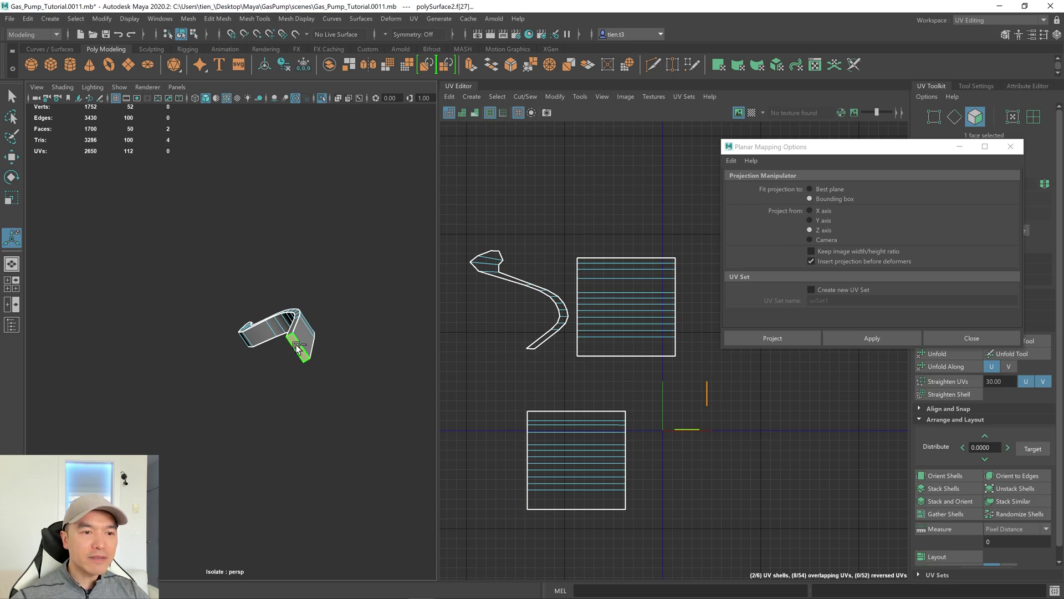
alt+drag(337, 334, 294, 387)
click(812, 220)
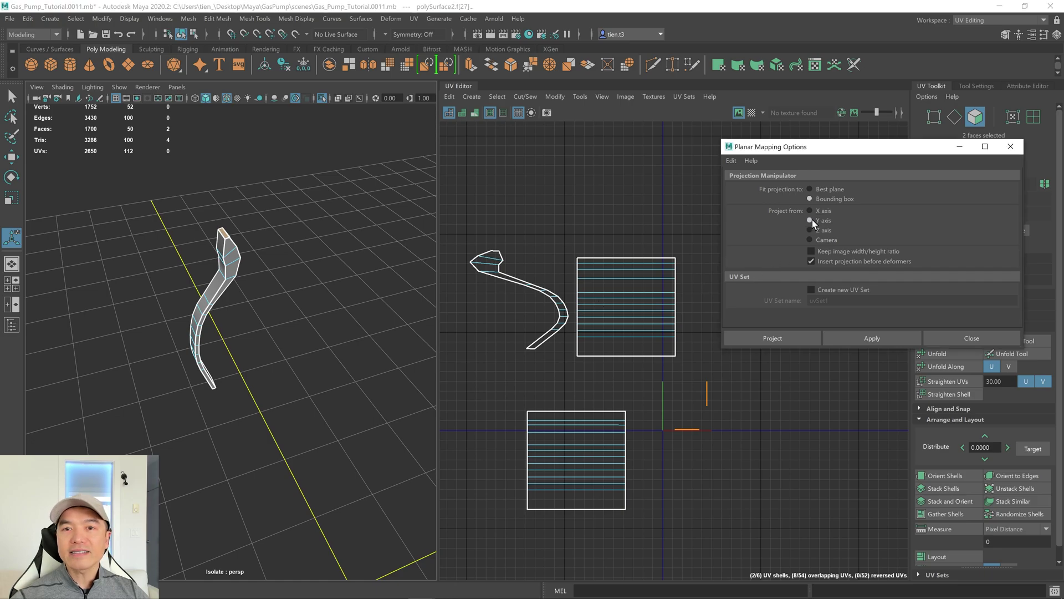
click(768, 337)
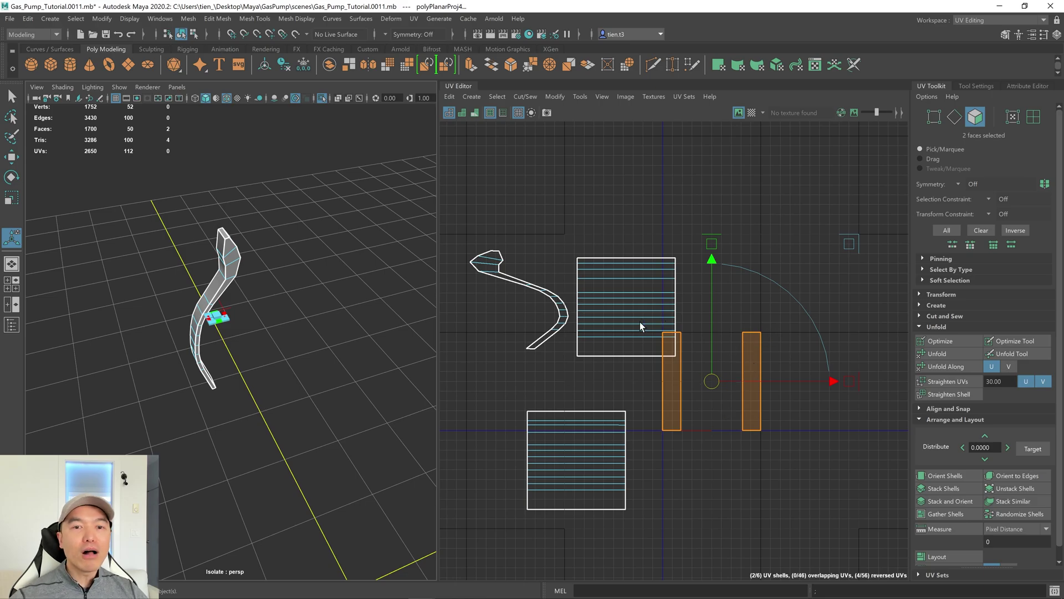
Select all six UV shells of the lever, unfold them, and stack and orient them together
scroll(646, 324, down, 2)
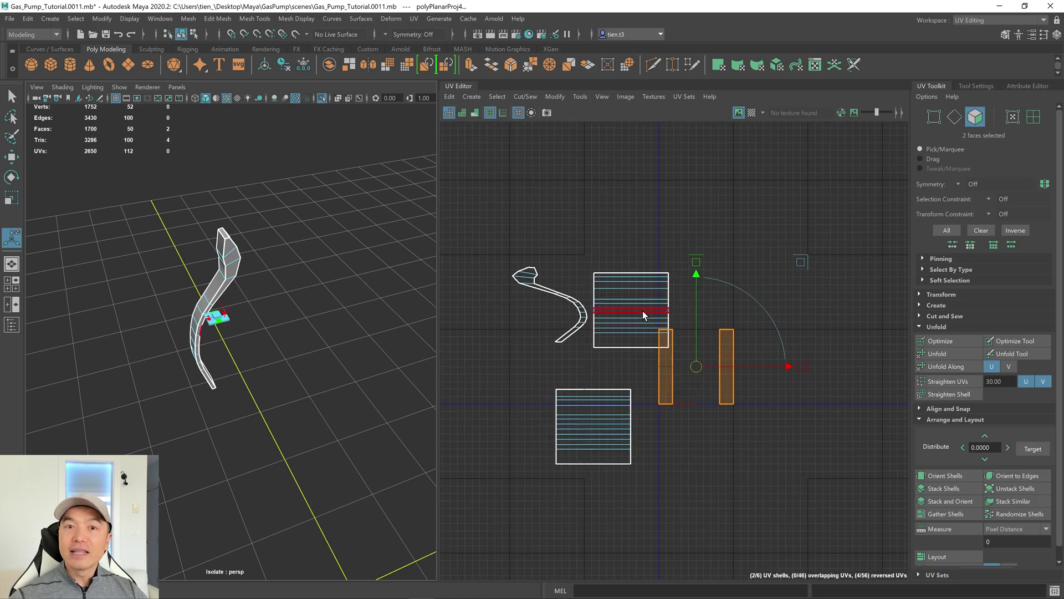
right_drag(750, 255, 720, 244)
drag(505, 244, 772, 480)
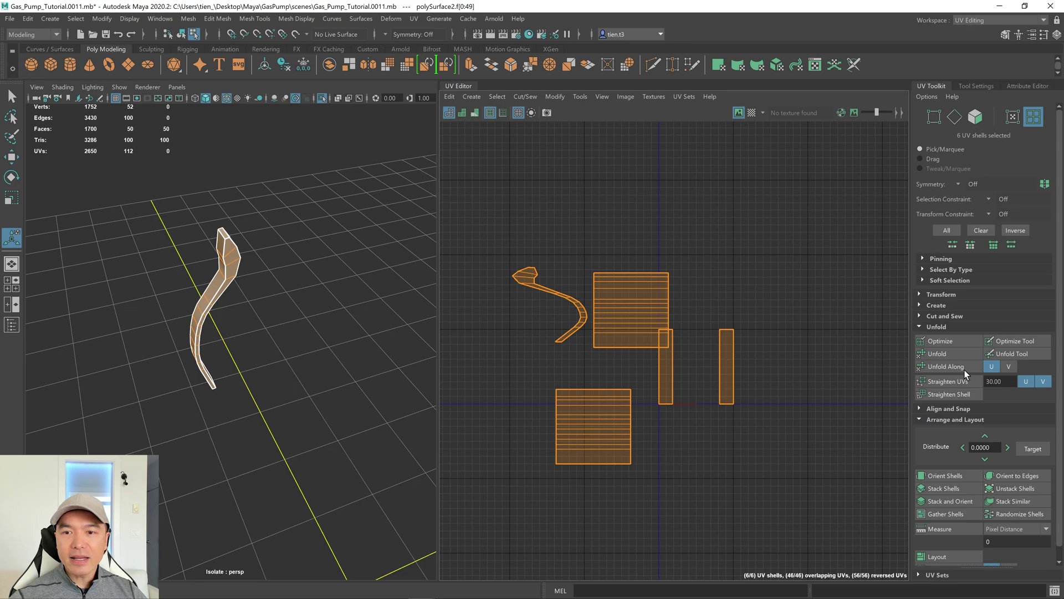
click(953, 352)
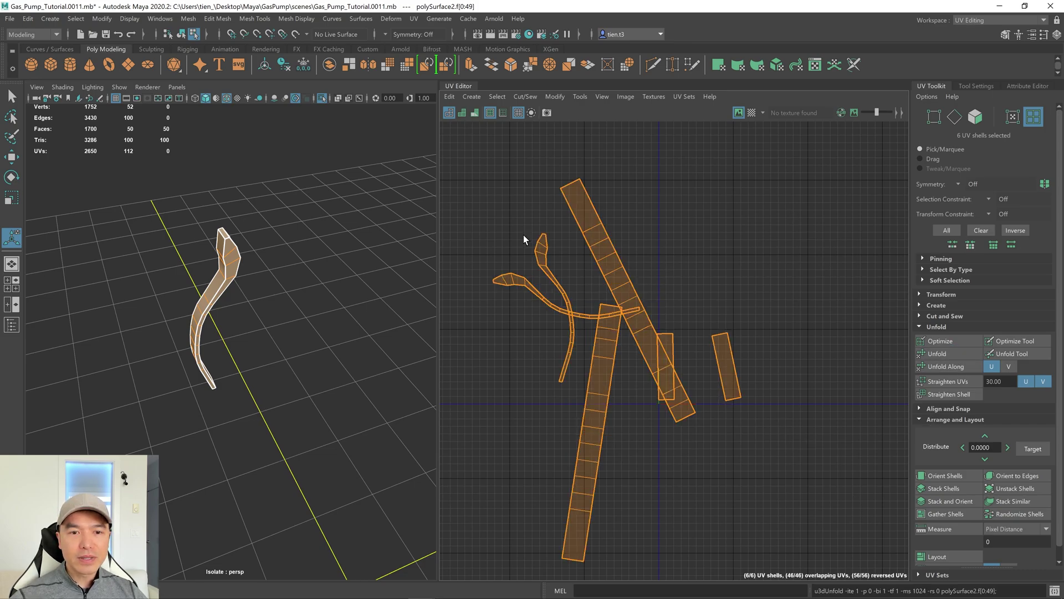
click(956, 500)
scroll(725, 425, up, 6)
scroll(641, 427, down, 1)
alt+middle_drag(567, 420, 714, 393)
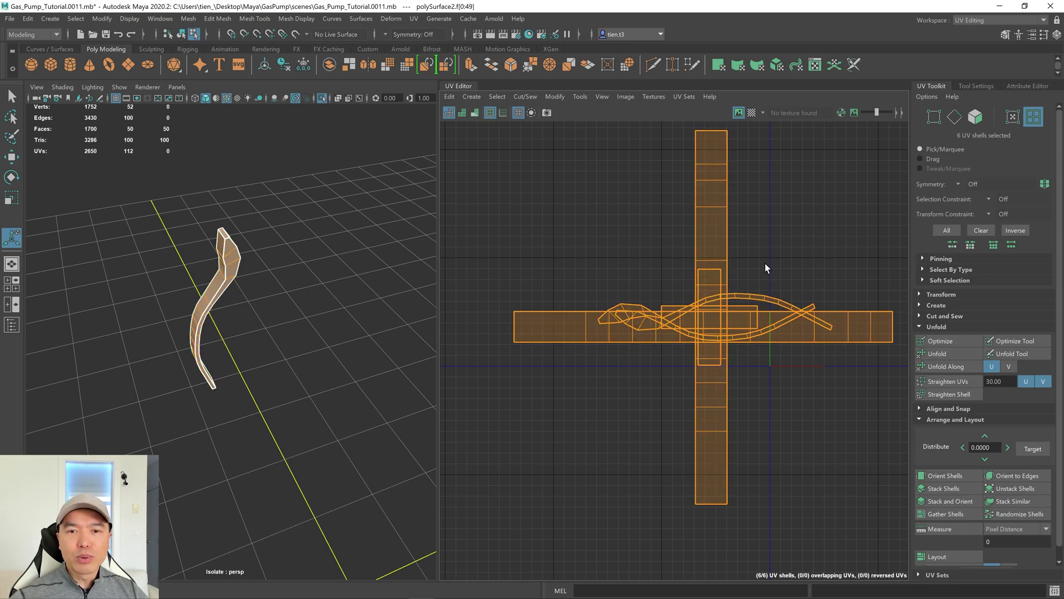
Select one curved narrow-side shell and examine which faces it covers on the lever
click(760, 289)
click(754, 298)
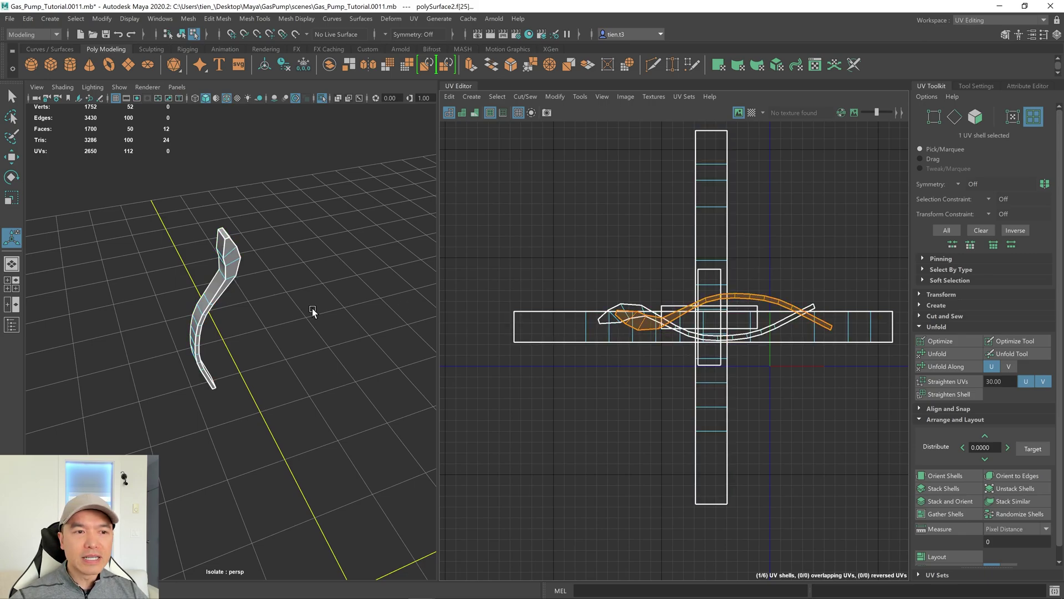
alt+drag(300, 309, 588, 326)
alt+drag(290, 336, 259, 292)
alt+right_drag(258, 292, 340, 295)
alt+drag(340, 294, 231, 207)
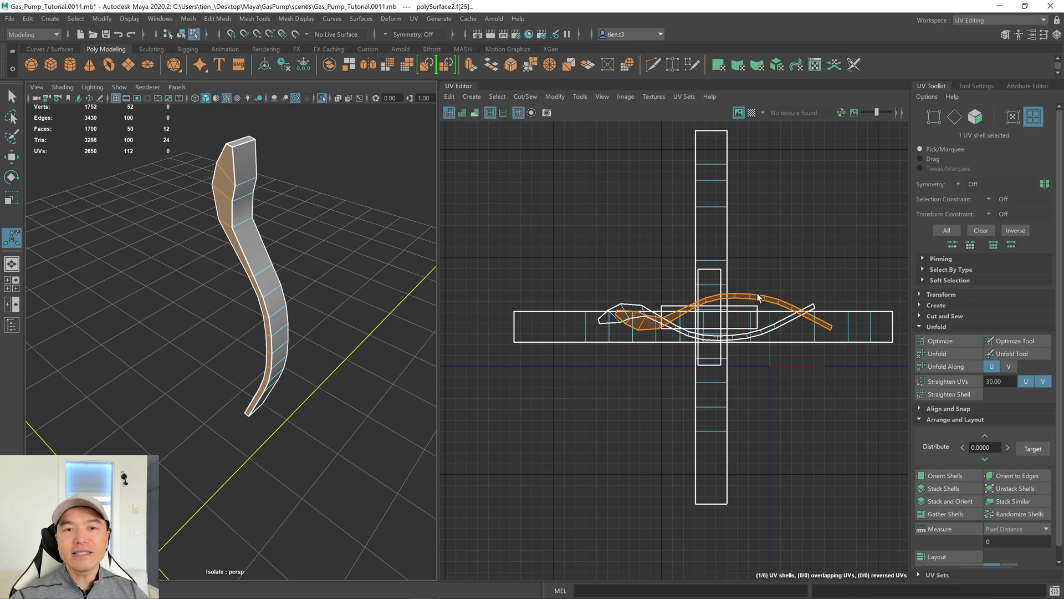
Get the texel density of the horizontal broad-side strip at a map size of 512
click(919, 327)
click(920, 348)
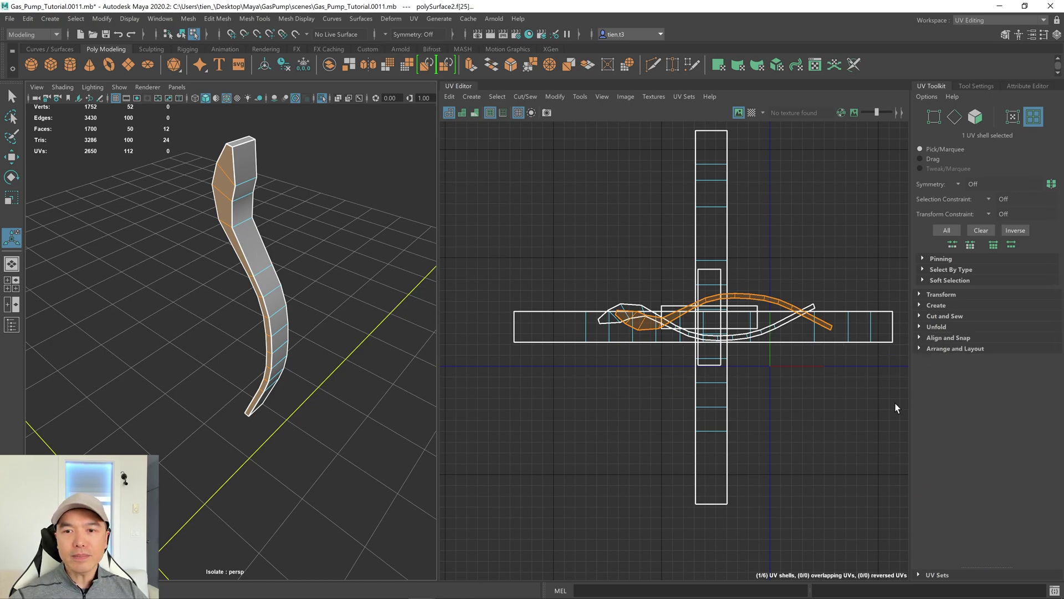
click(920, 294)
scroll(976, 411, down, 5)
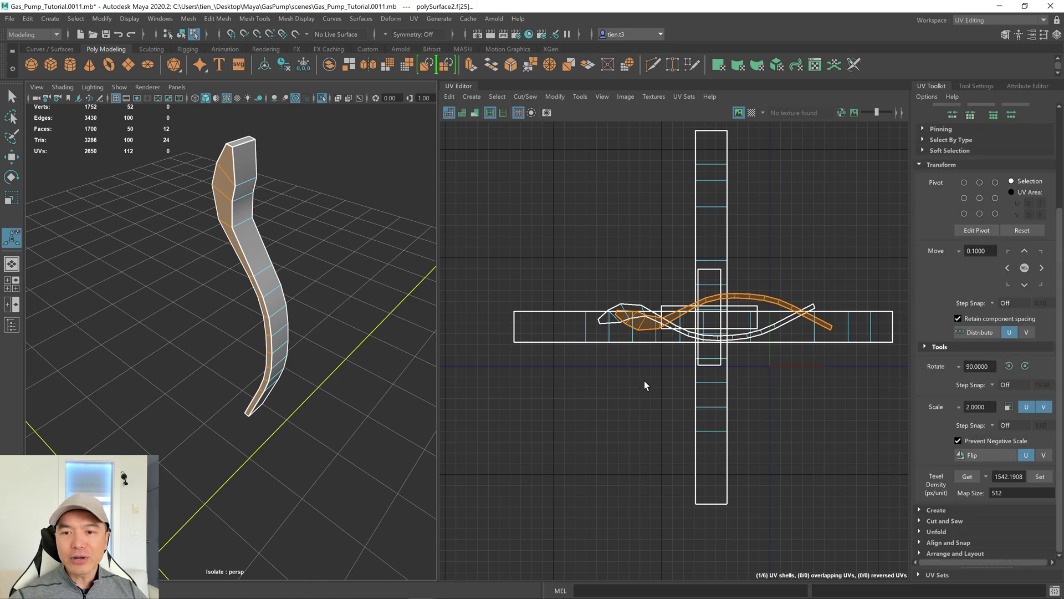
double_click(546, 331)
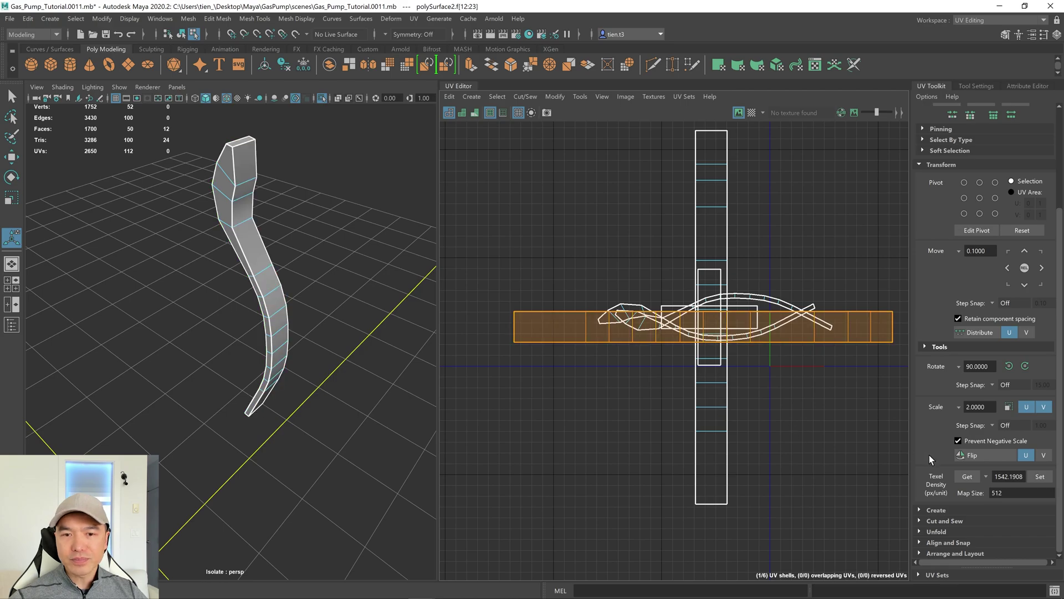
click(966, 478)
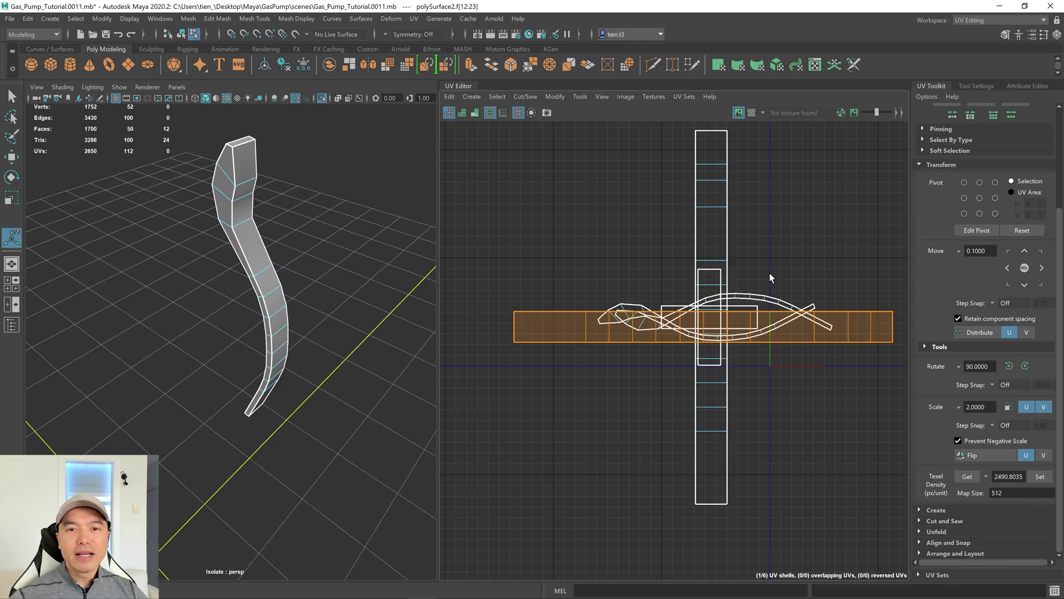
Get the texel density of the curved narrow-side shell and set that density, 1542.1910, on all six shells
click(772, 301)
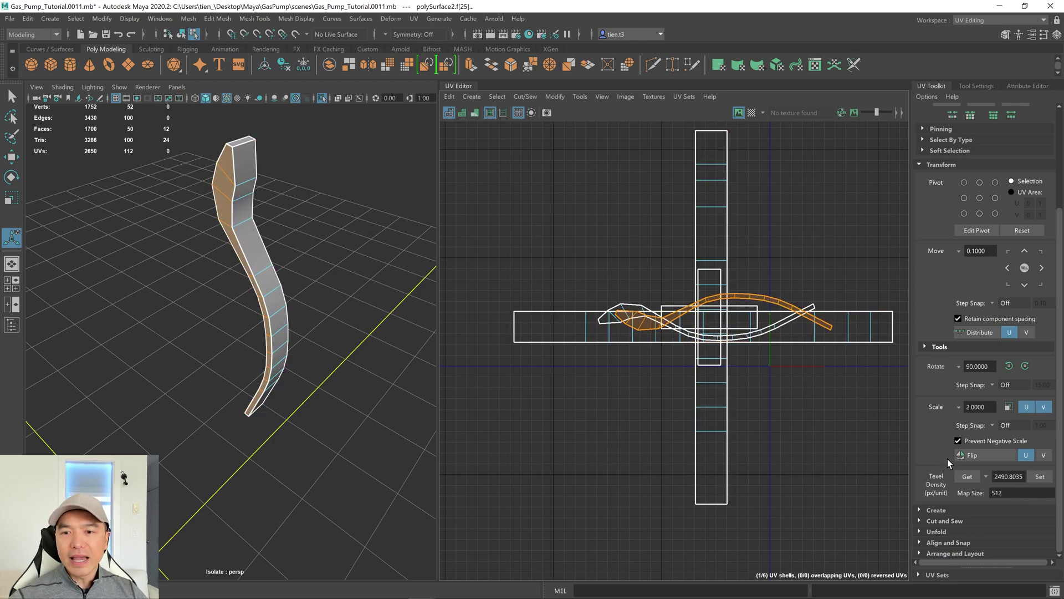
click(966, 478)
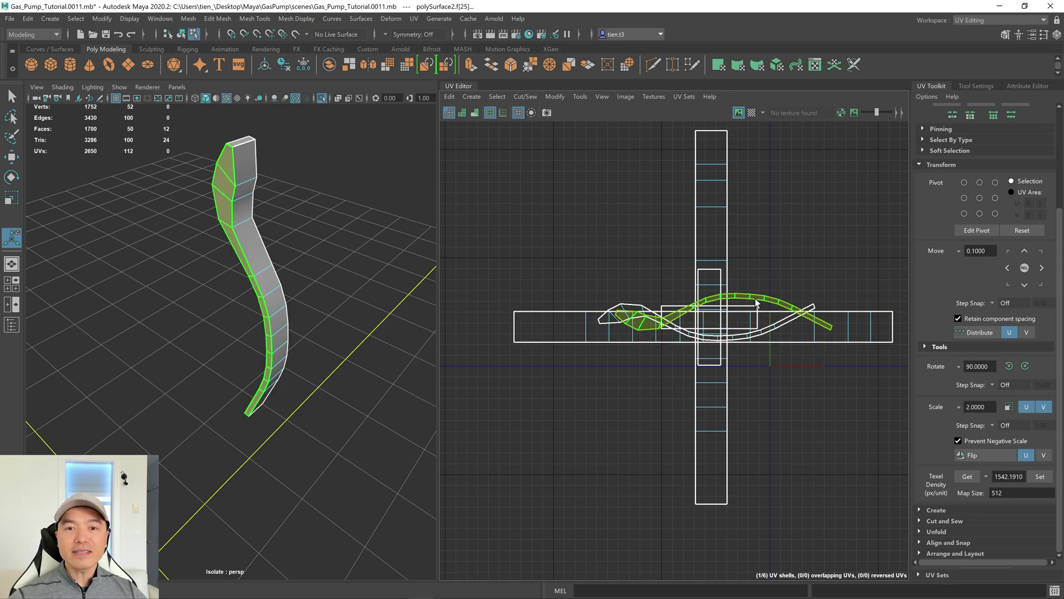
drag(527, 147, 863, 478)
click(1046, 479)
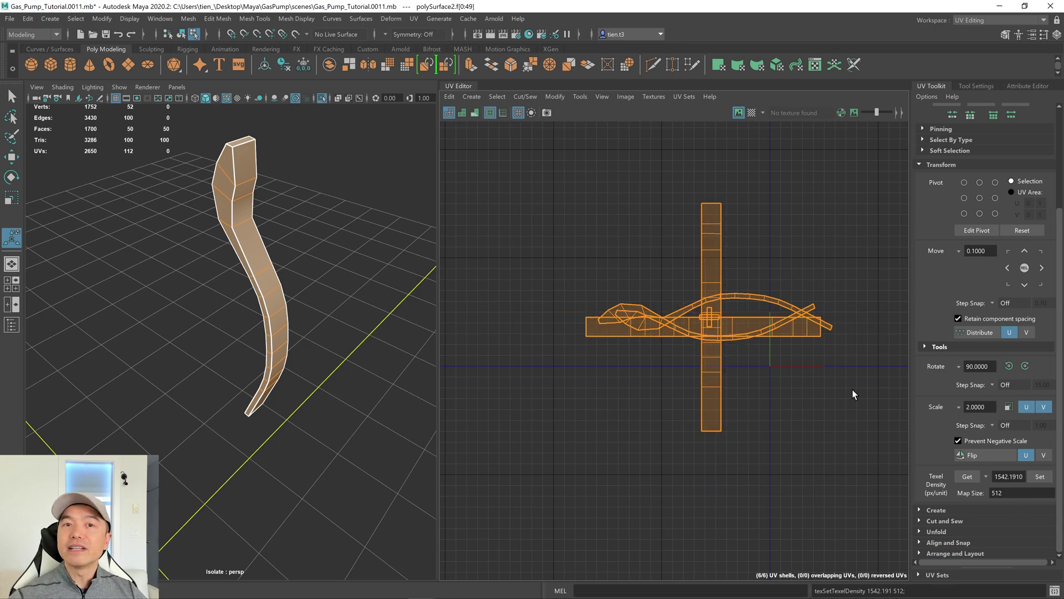
Check the texel density of the vertical broad-side strip
click(854, 408)
click(711, 391)
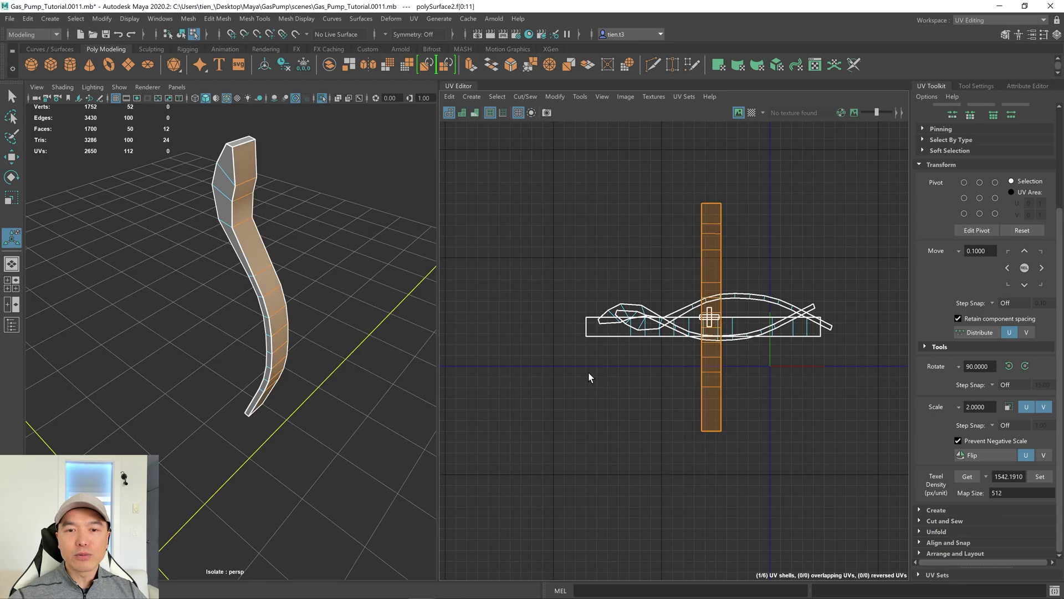
click(967, 476)
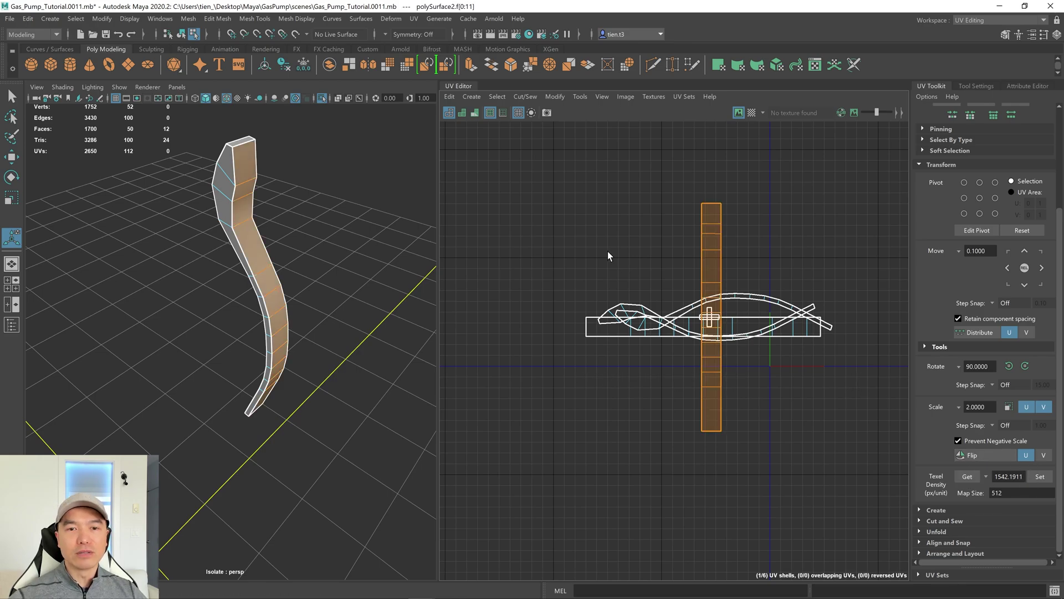
Reselect all six lever shells and stack and orient them again
drag(574, 230, 821, 445)
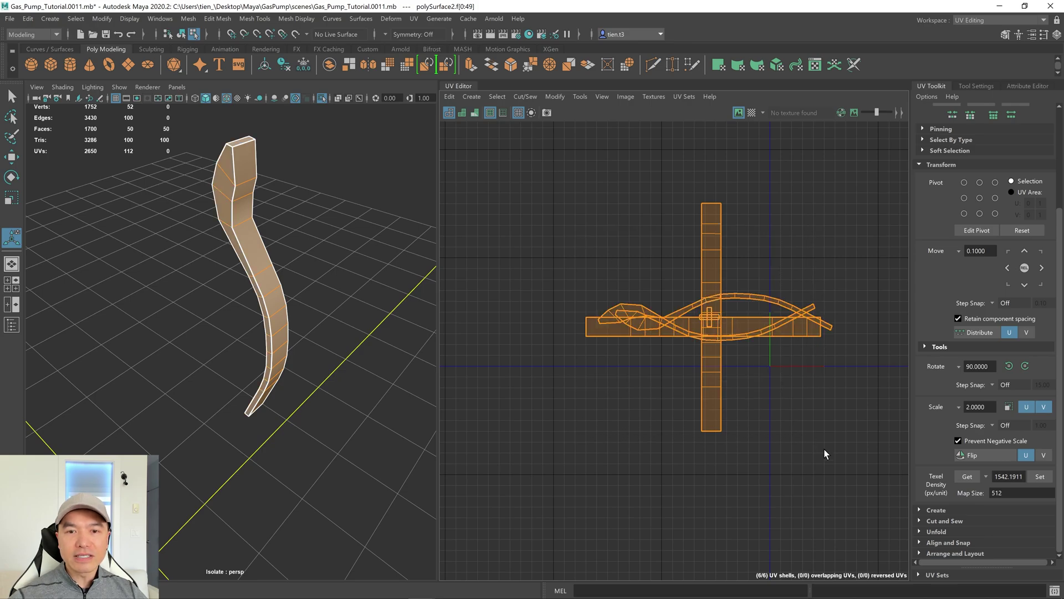
click(922, 165)
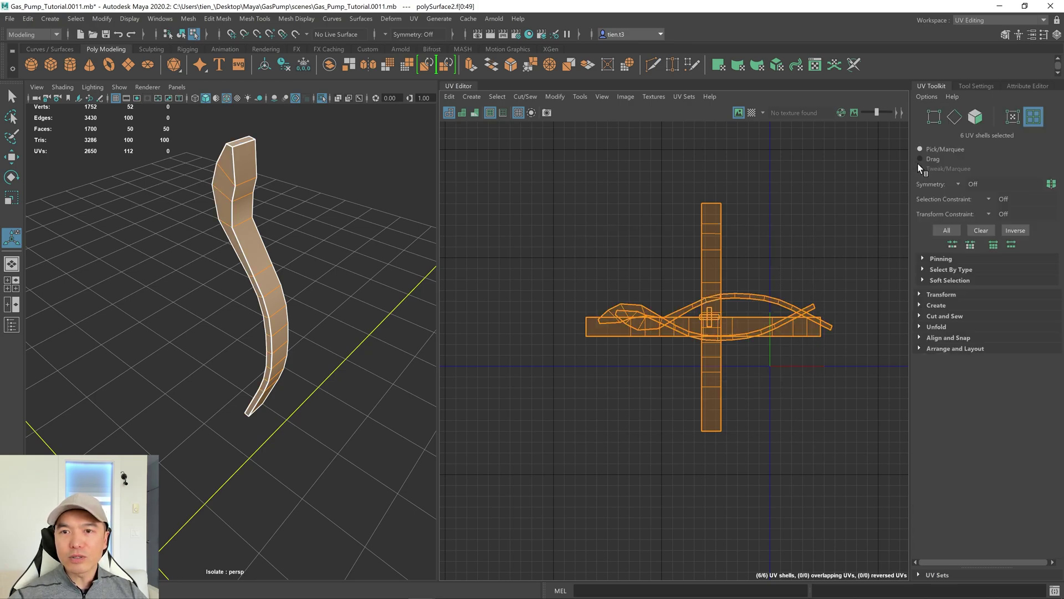
click(920, 326)
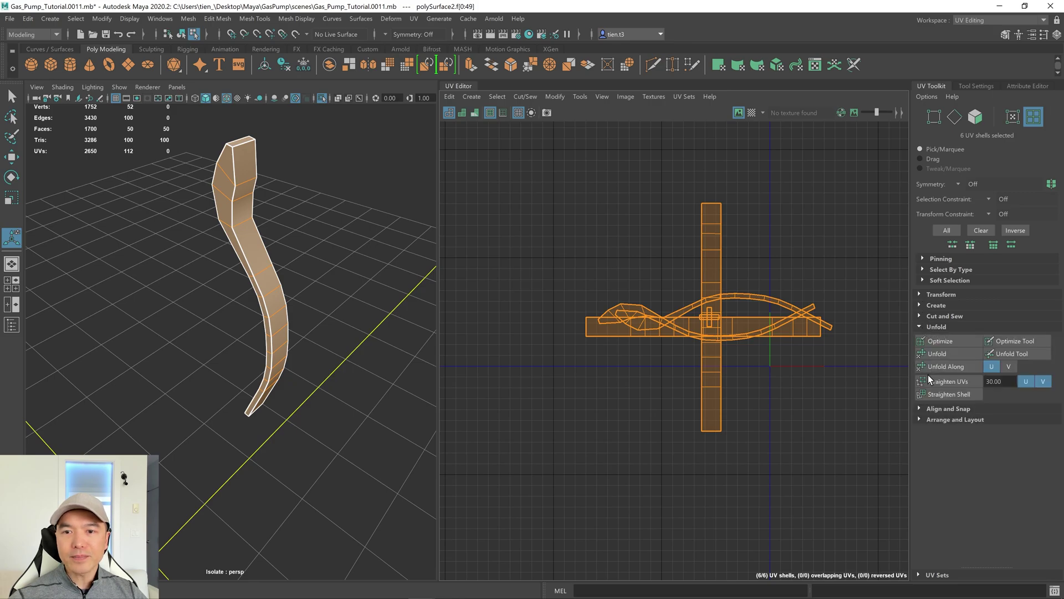
click(921, 419)
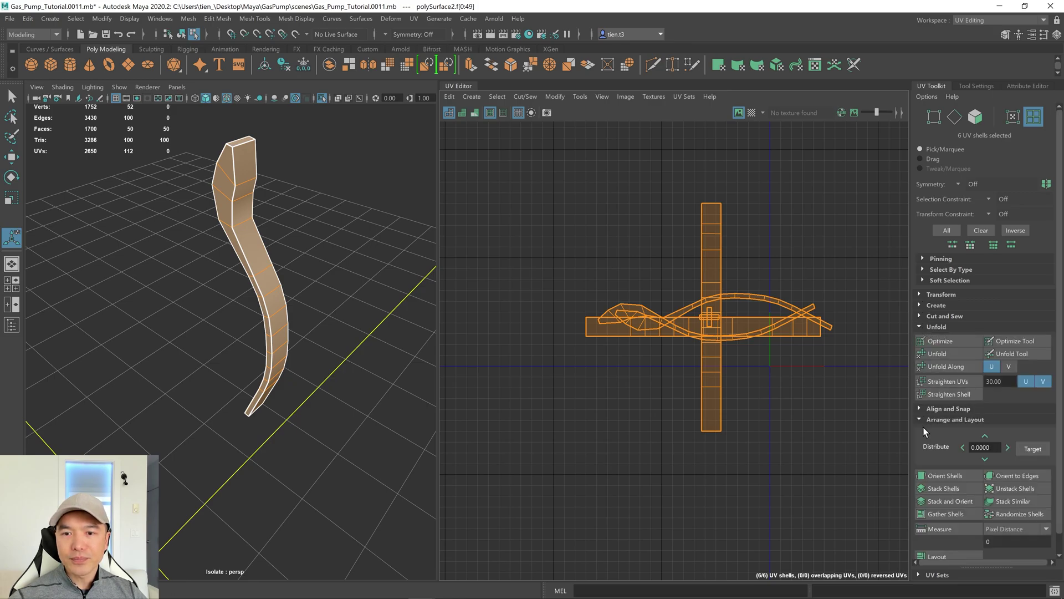
click(943, 502)
scroll(803, 434, down, 5)
Scale the stacked lever shells down together and park them just below the UV tile
key(r)
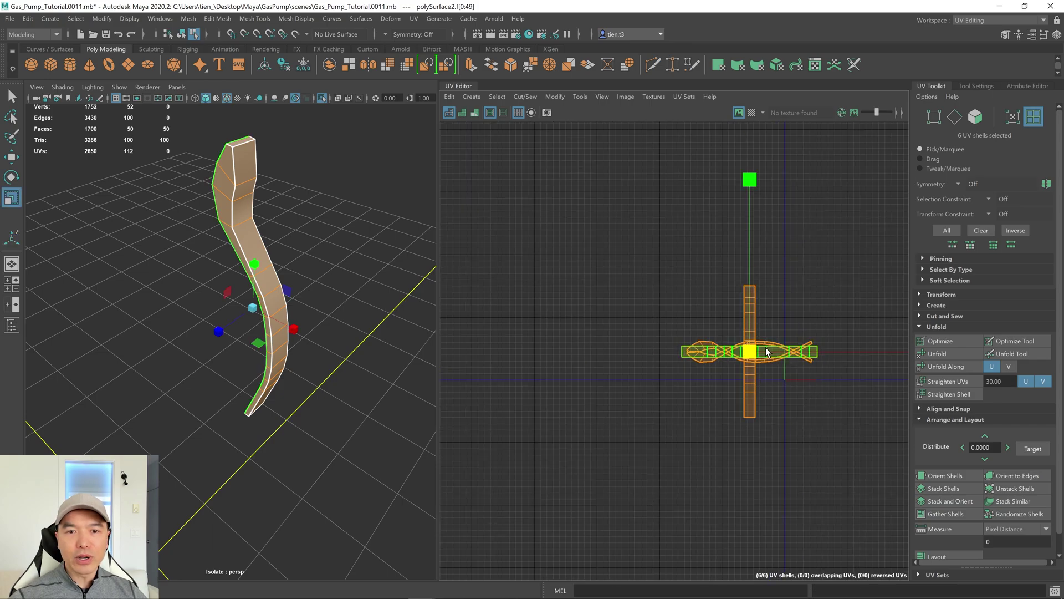
middle_drag(690, 390, 643, 413)
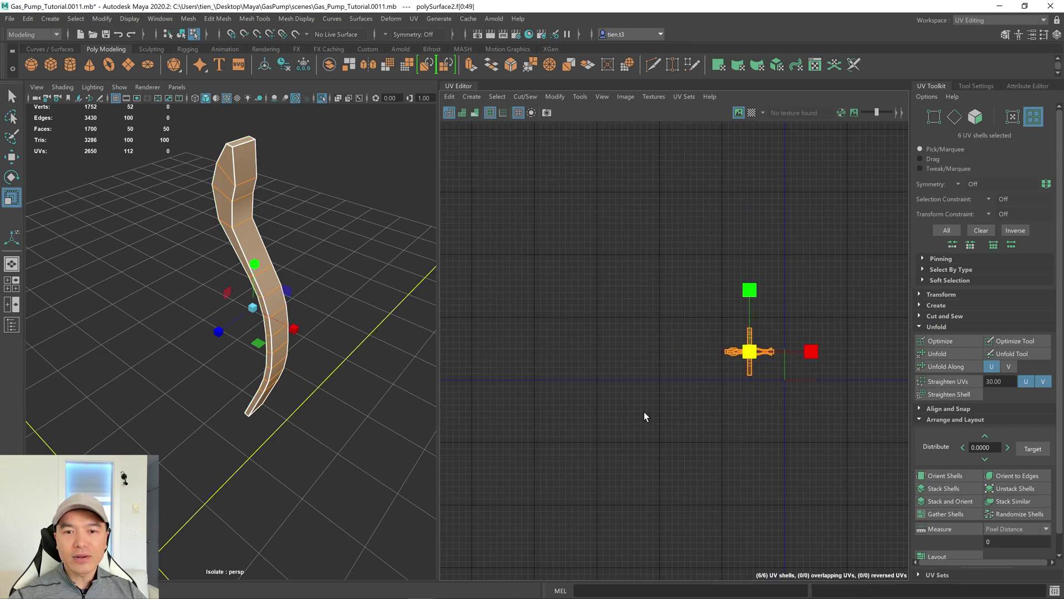
key(w)
middle_drag(757, 383, 808, 417)
key(f)
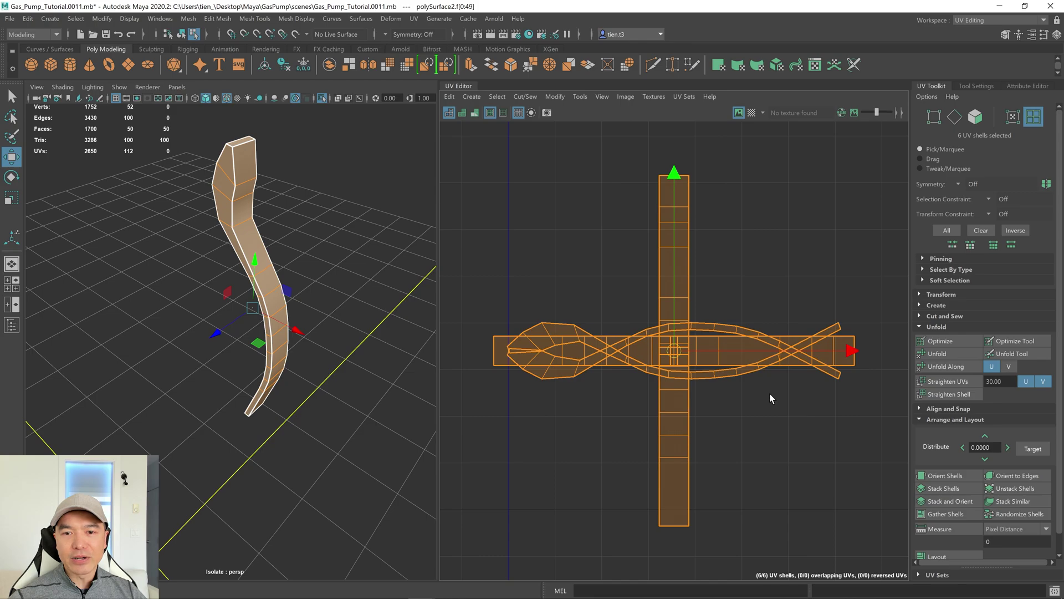
key(r)
scroll(638, 377, down, 2)
scroll(742, 308, down, 10)
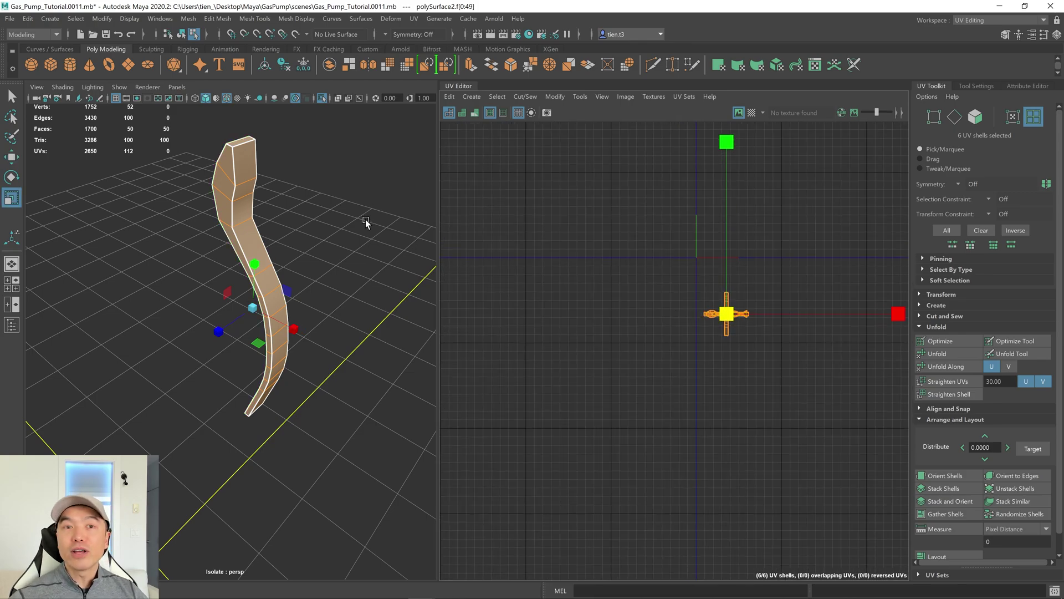
Return to object selection, leave the lever's isolation, and isolate the bent guard bracket with the slotted foot instead
right_drag(324, 182, 375, 151)
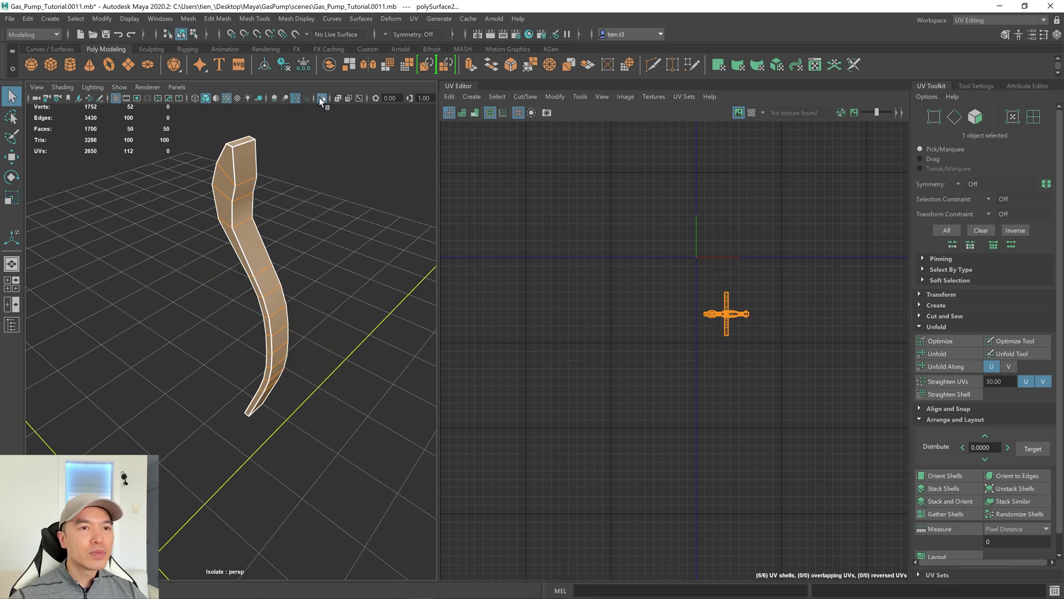
click(322, 97)
alt+drag(346, 225, 282, 226)
click(271, 193)
click(323, 99)
alt+drag(329, 269, 271, 285)
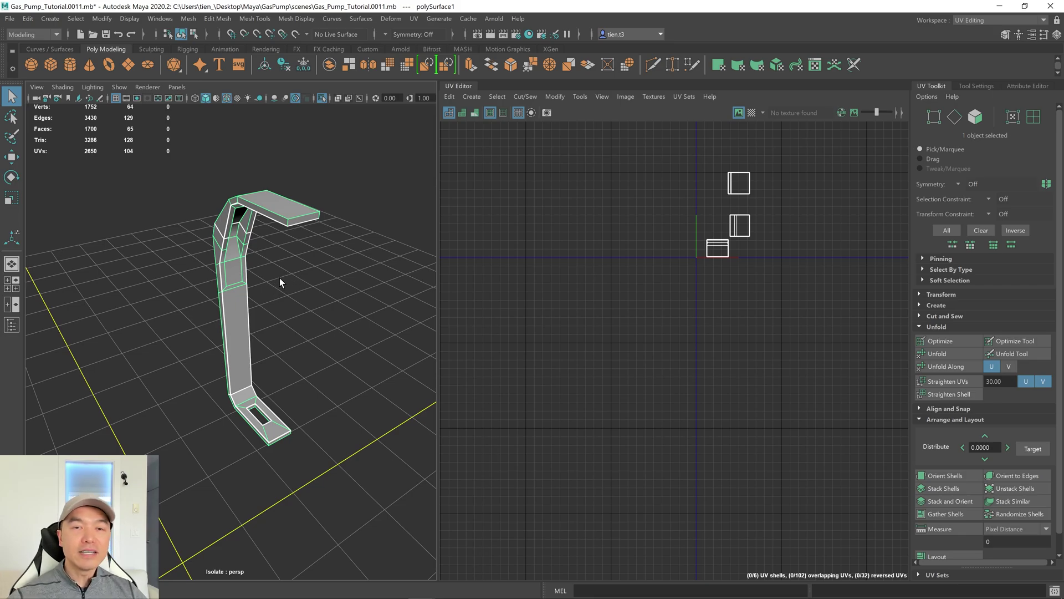
Apply automatic UV mapping to the bent bracket and frame its new shells
click(414, 19)
click(437, 84)
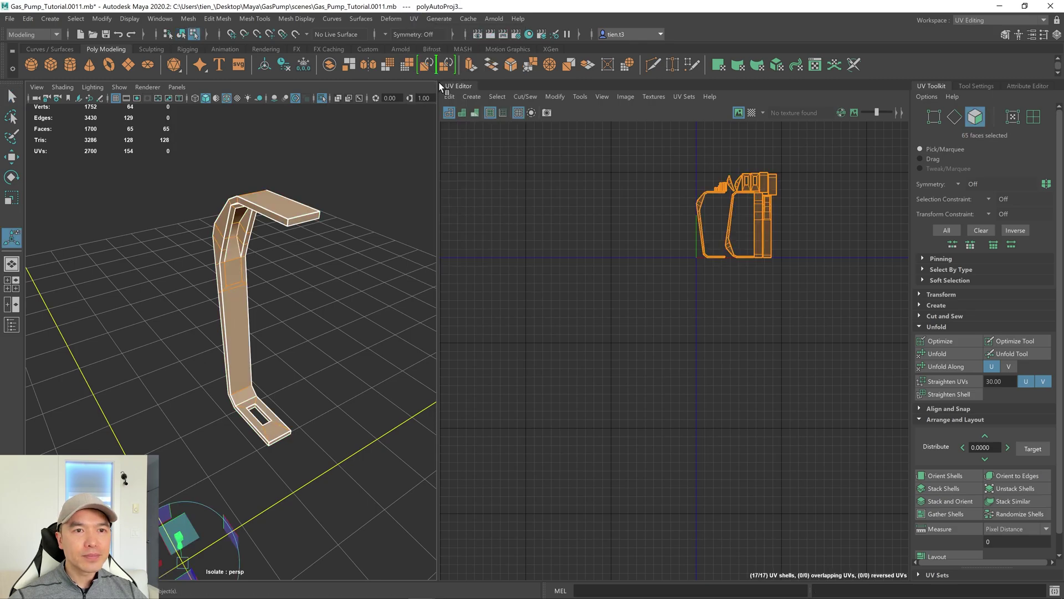
key(f)
scroll(714, 299, down, 1)
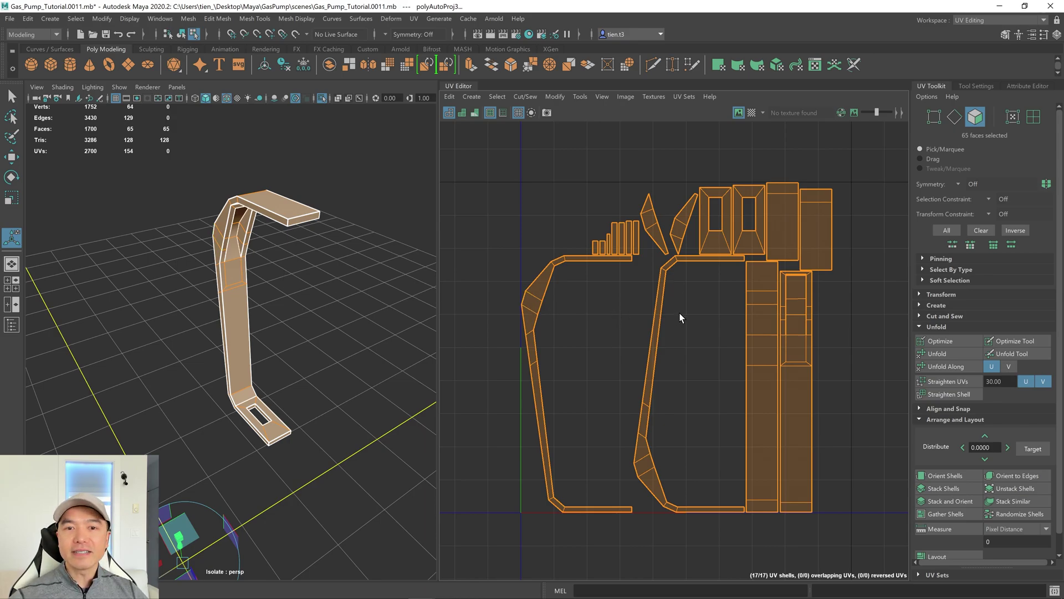
Move the bracket's two long C-shaped side shells to the left, outside the UV tile
scroll(684, 313, down, 3)
right_drag(678, 292, 583, 261)
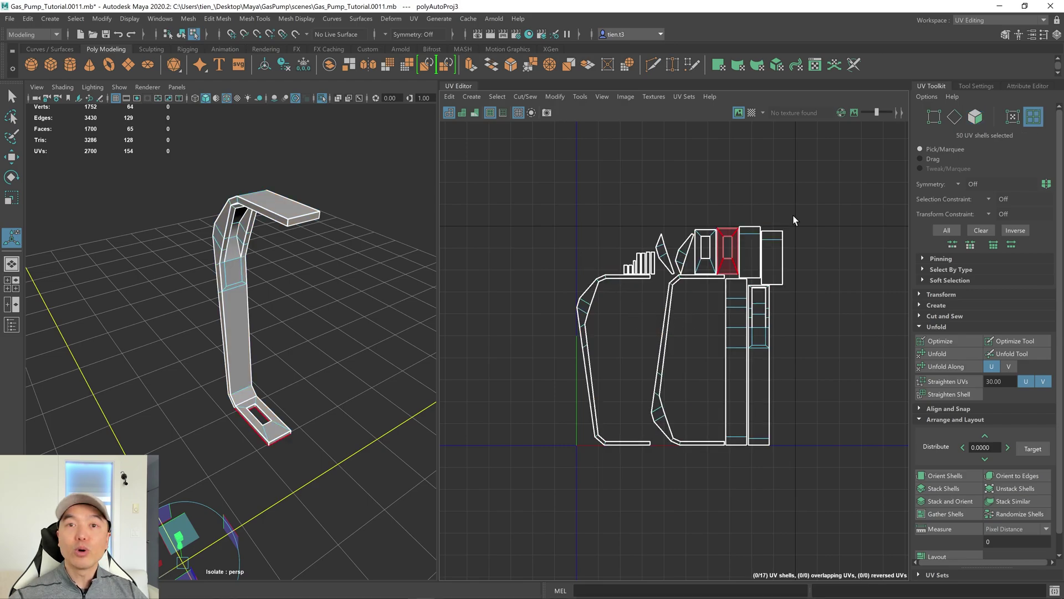
drag(681, 353, 579, 365)
key(w)
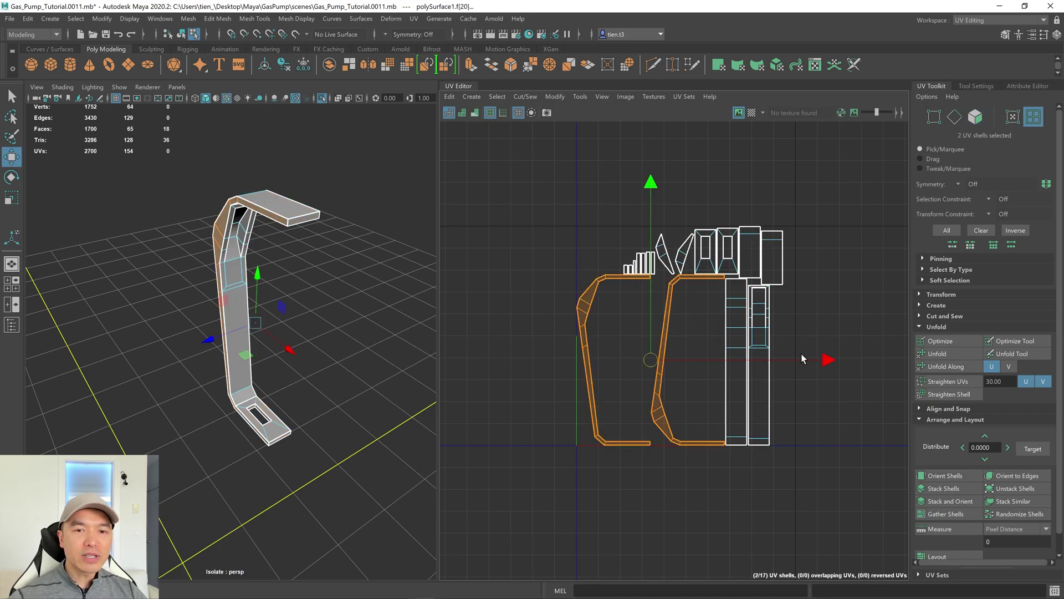
drag(824, 360, 667, 360)
Move the two small pointed shells from the bracket's opening left, just above the C-shaped side shells
drag(662, 228, 686, 291)
scroll(352, 283, up, 5)
mouse_move(340, 269)
alt+mouse_down()
mouse_move(288, 257)
mouse_move(331, 259)
alt+mouse_up()
drag(675, 253, 565, 250)
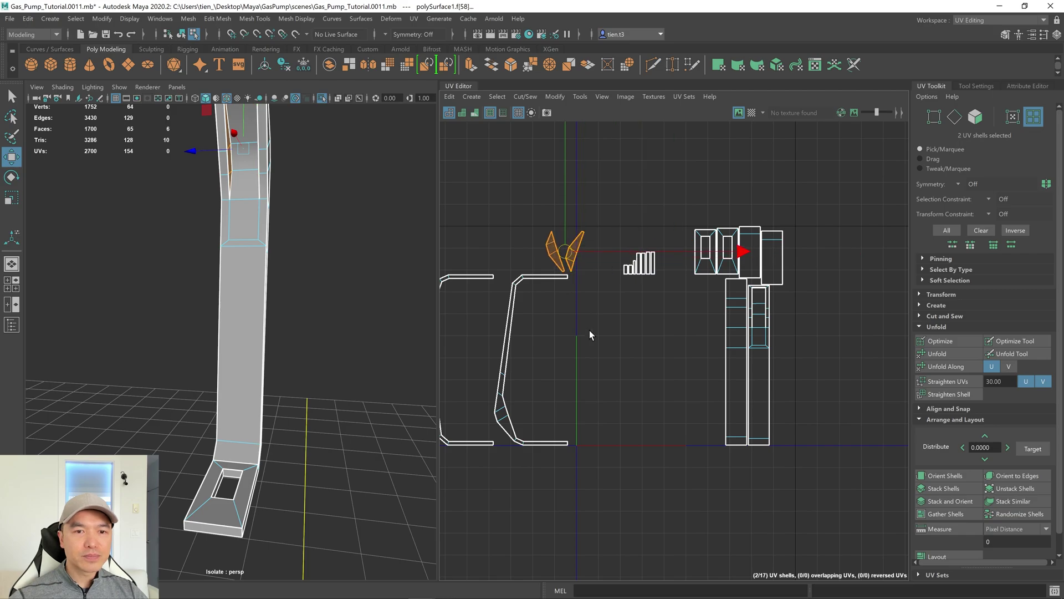
Move and sew the bracket's top plate and slotted foot shells onto the two ends of the outer strip shell
alt+right_drag(617, 359, 644, 356)
scroll(417, 320, down, 4)
alt+drag(327, 292, 460, 301)
alt+drag(290, 240, 301, 304)
alt+drag(337, 274, 355, 344)
scroll(345, 274, up, 2)
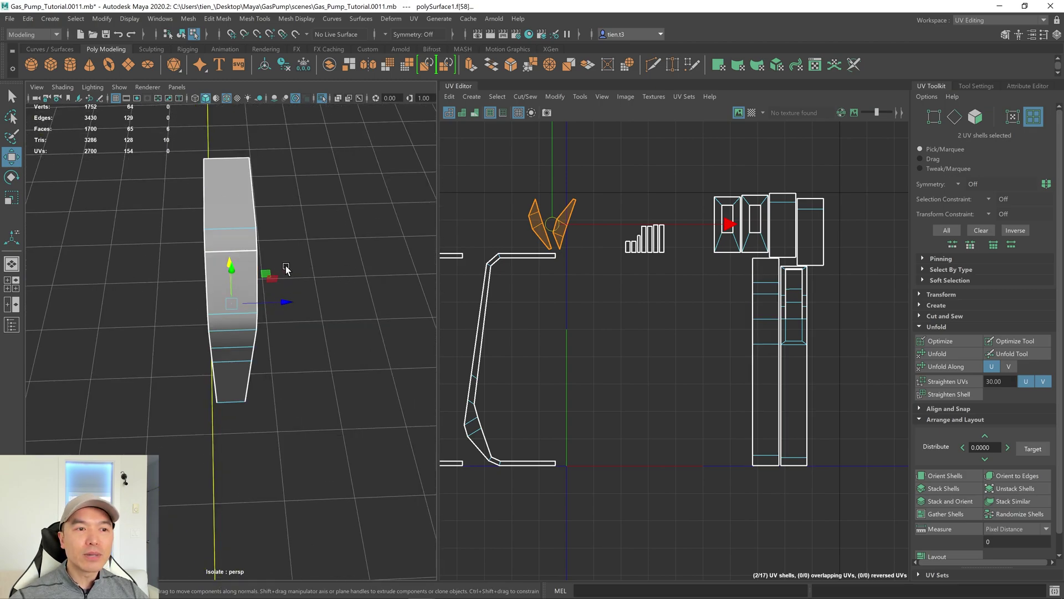
right_drag(652, 290, 656, 261)
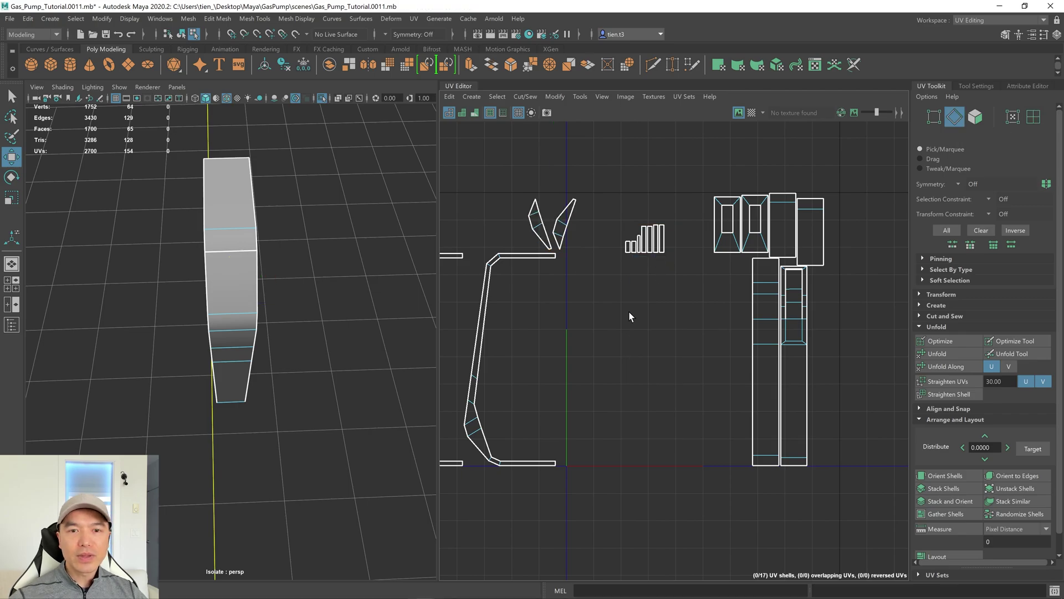
click(764, 262)
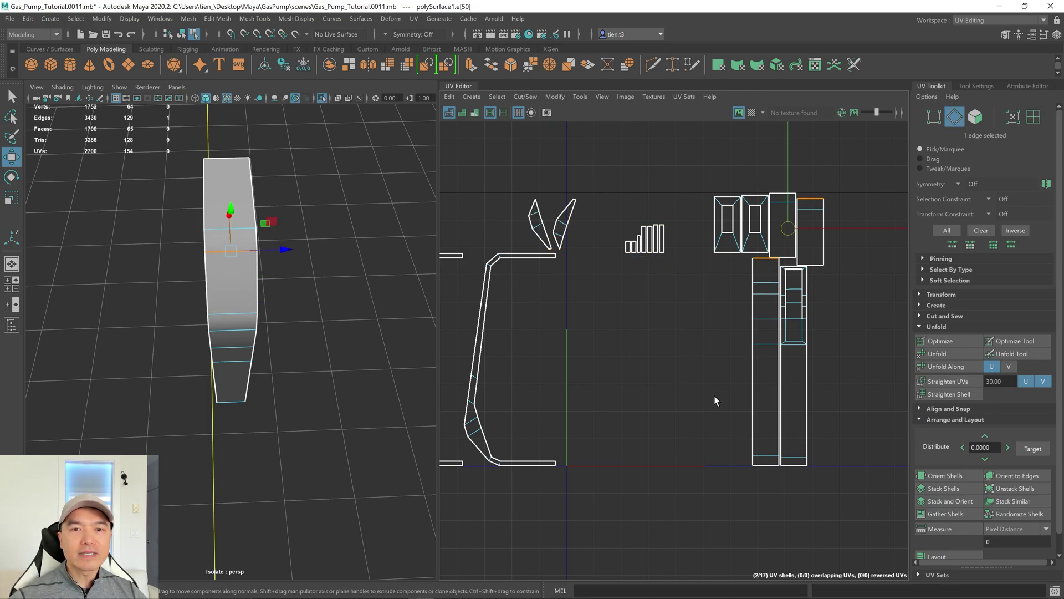
alt+drag(264, 318, 285, 250)
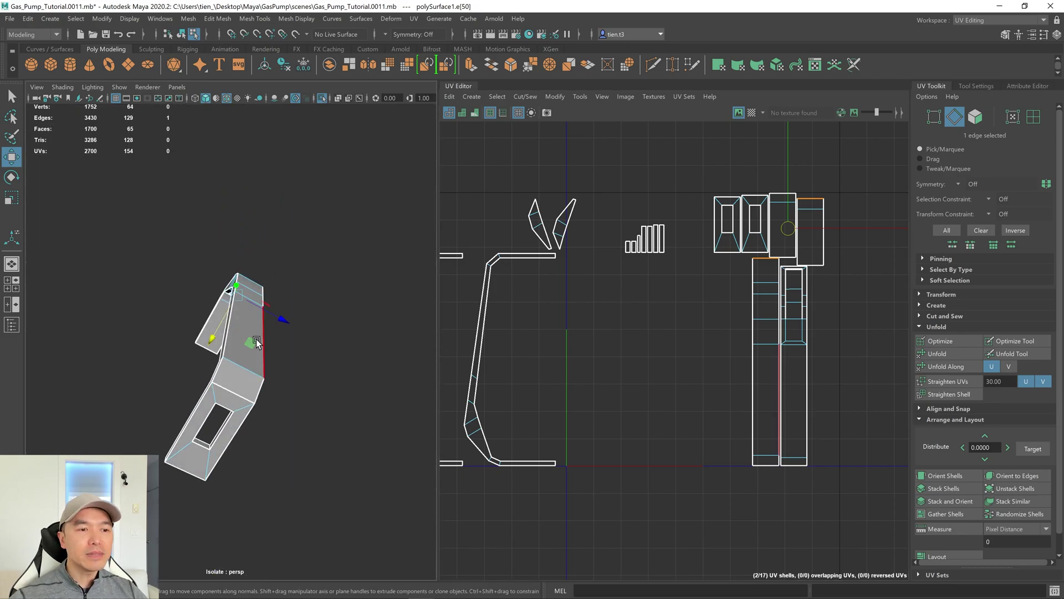
shift+click(234, 394)
alt+drag(357, 311, 214, 286)
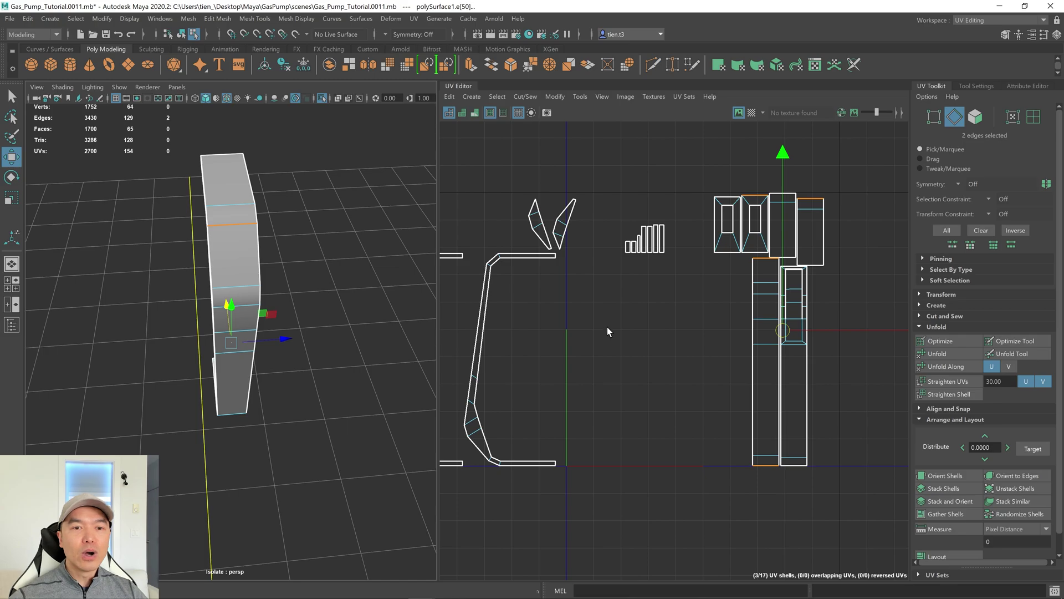
shift+right_drag(607, 332, 607, 288)
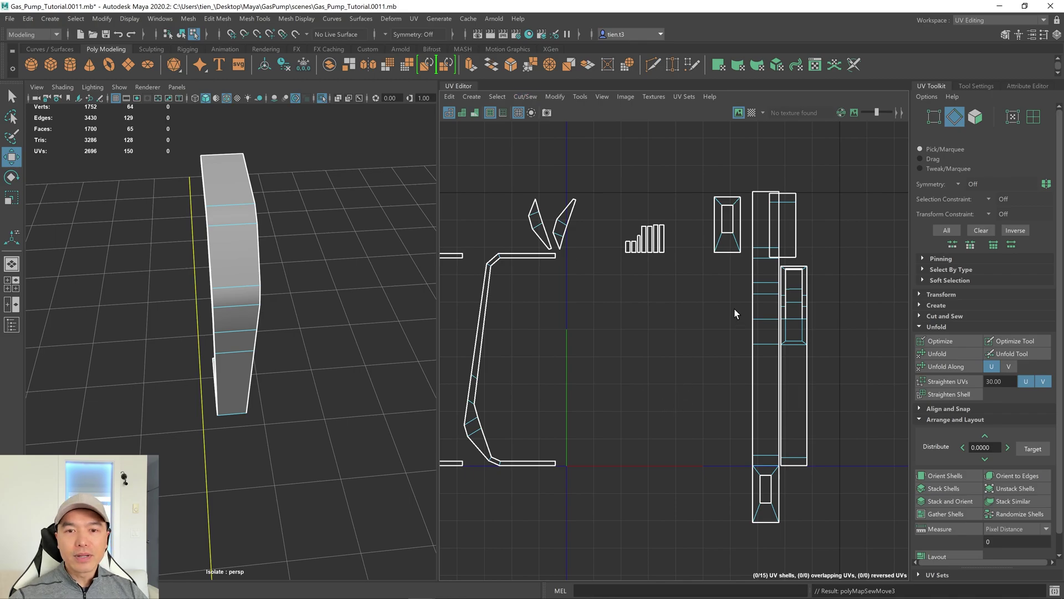
Move the sewn outer strip shell to the UV tile's left edge and return to edge selection
right_drag(735, 340, 758, 322)
click(757, 322)
drag(770, 361, 589, 436)
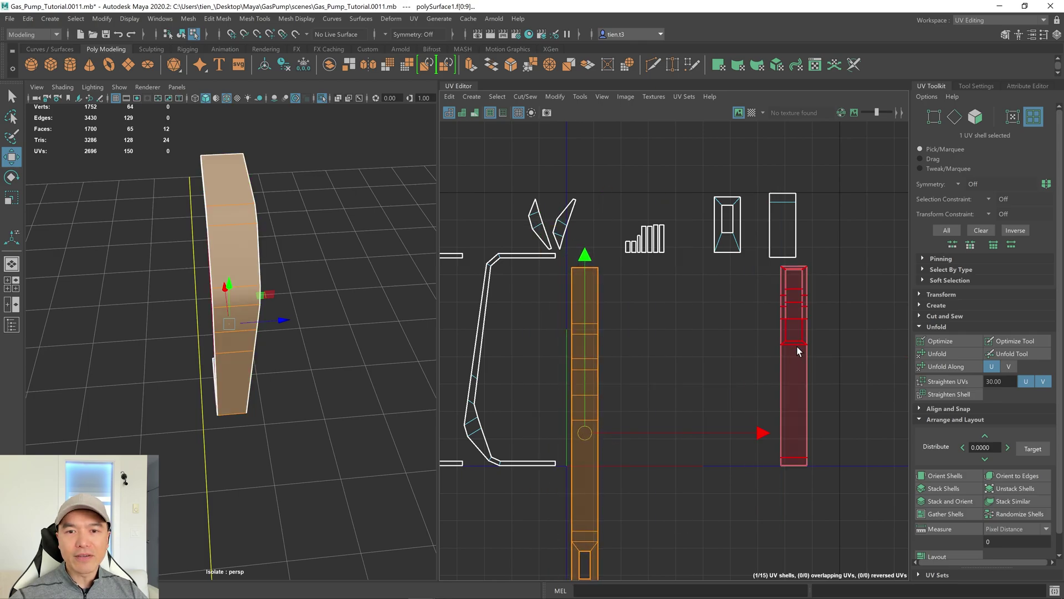
right_drag(844, 250, 844, 217)
alt+drag(232, 294, 356, 270)
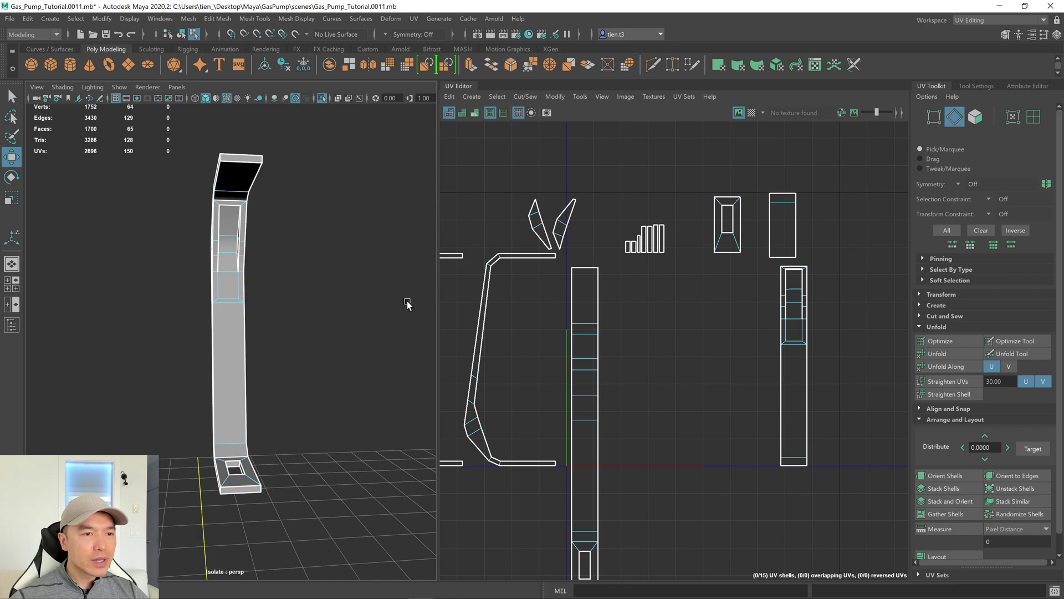
scroll(242, 258, up, 1)
alt+drag(240, 247, 239, 231)
click(226, 203)
key(q)
alt+drag(281, 409, 239, 448)
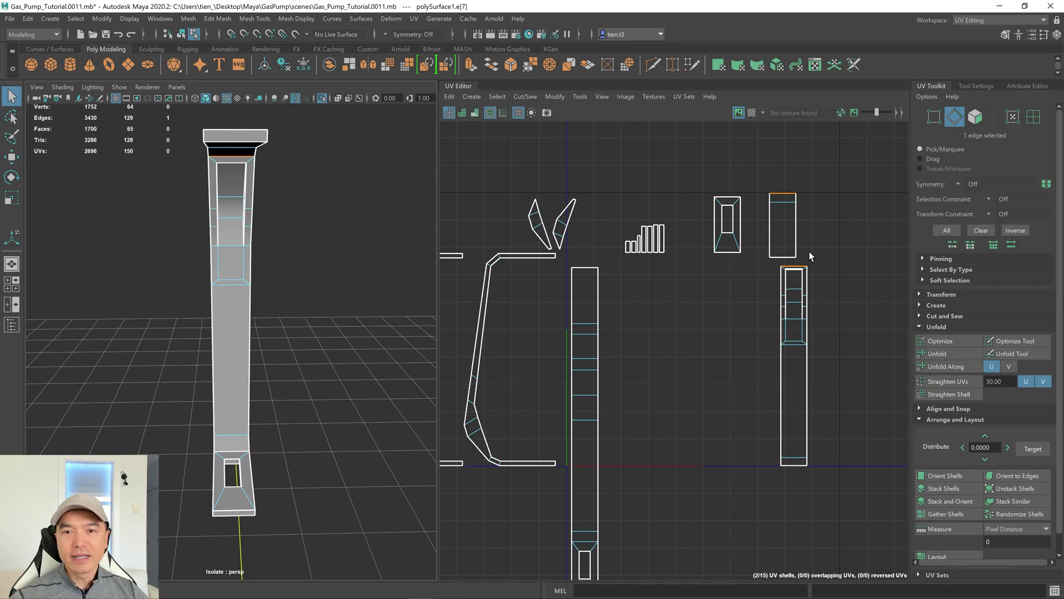
right_click(807, 212)
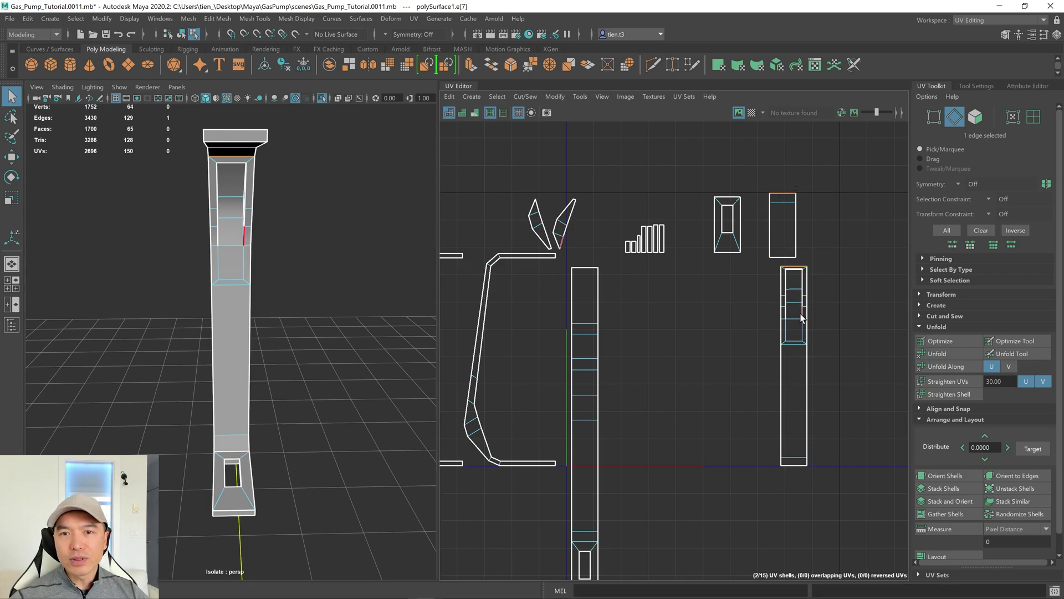
shift+click(792, 466)
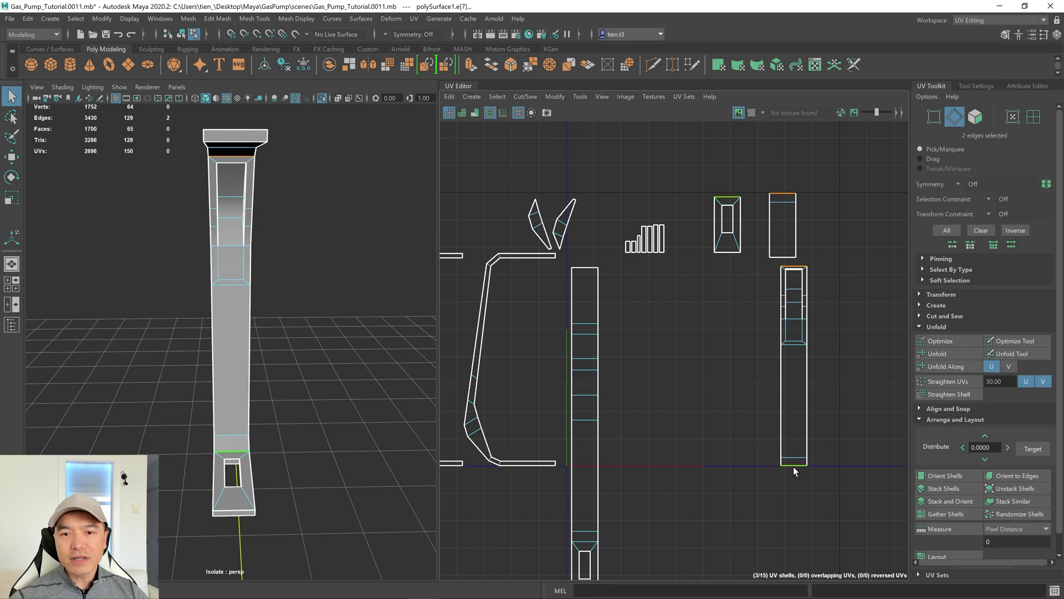
alt+middle_drag(848, 357, 793, 364)
scroll(790, 362, up, 3)
alt+middle_drag(813, 282, 721, 345)
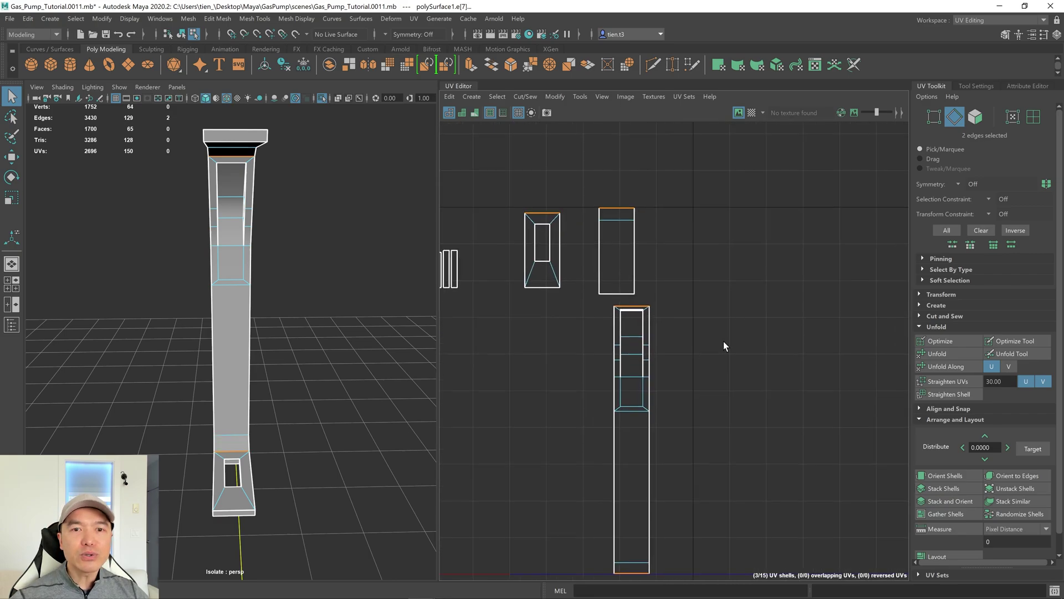
click(689, 320)
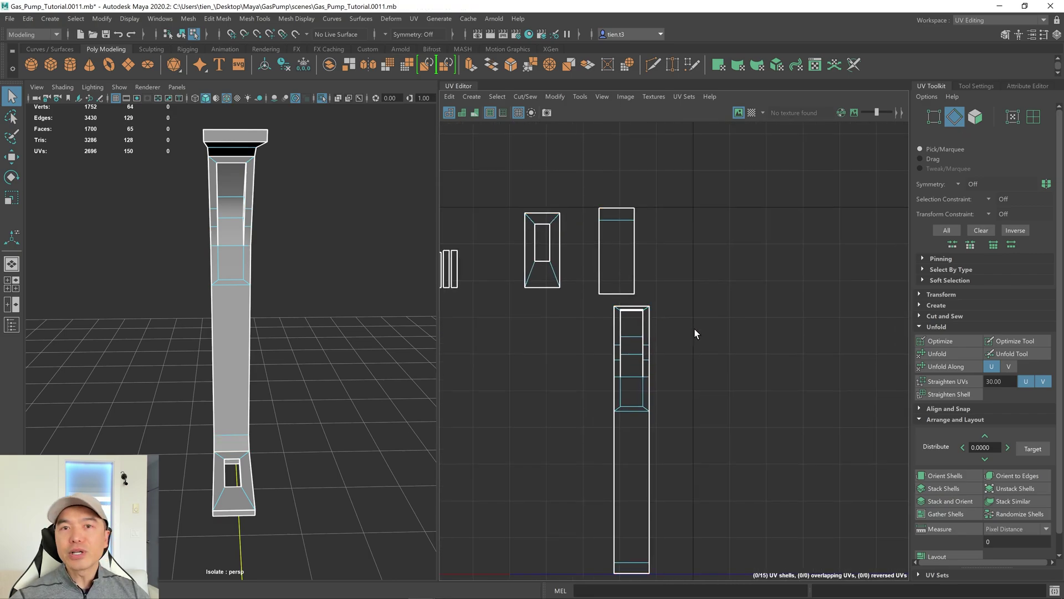
Move and sew the plate shell onto the inner strip's upper end and the slotted foot shell onto its lower end
click(631, 307)
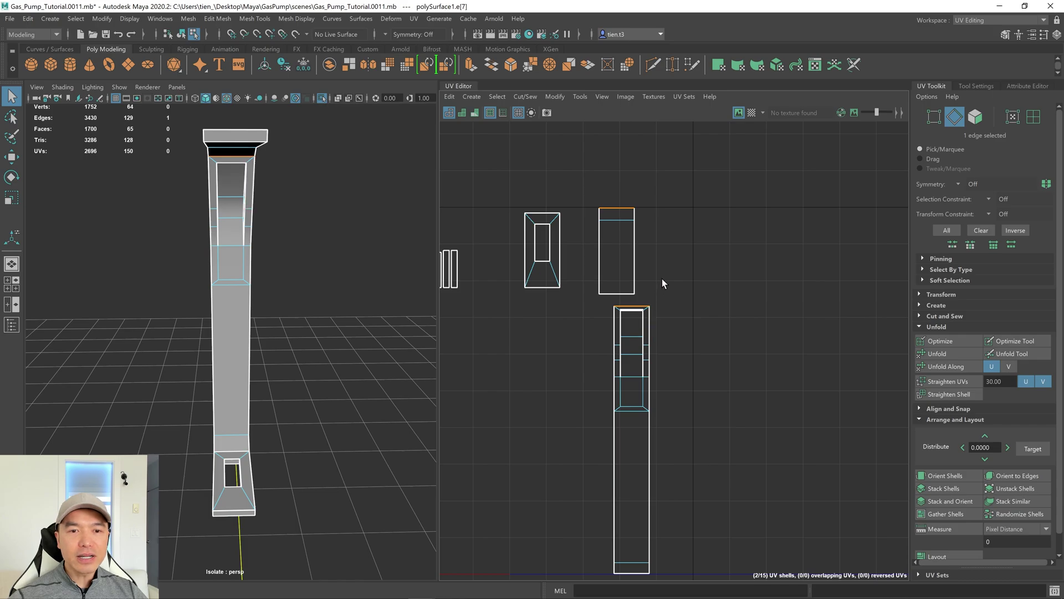
shift+right_drag(694, 253, 696, 213)
scroll(725, 319, down, 2)
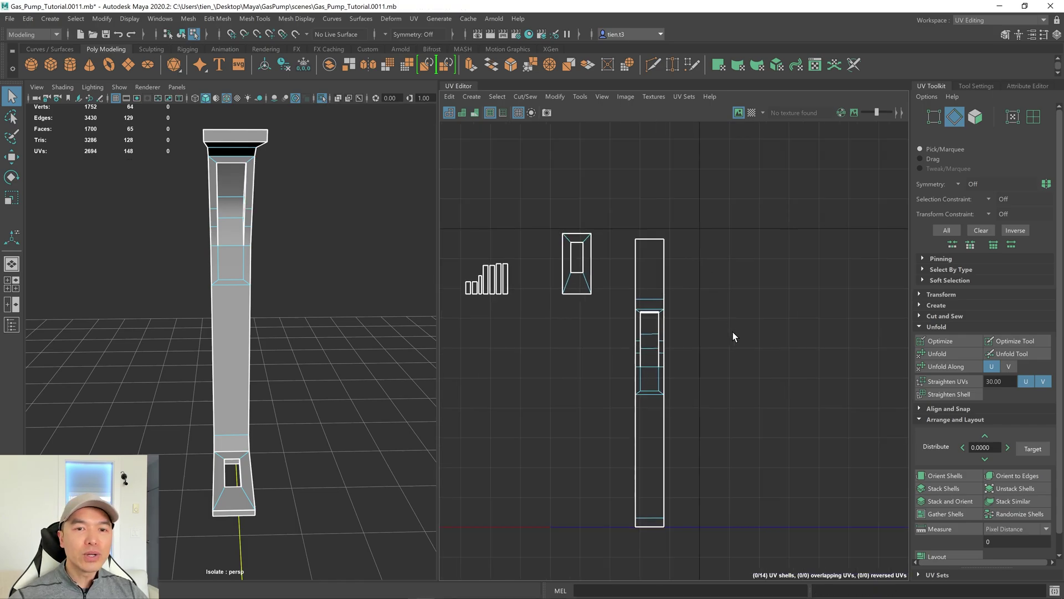
alt+middle_drag(731, 333, 729, 242)
click(645, 439)
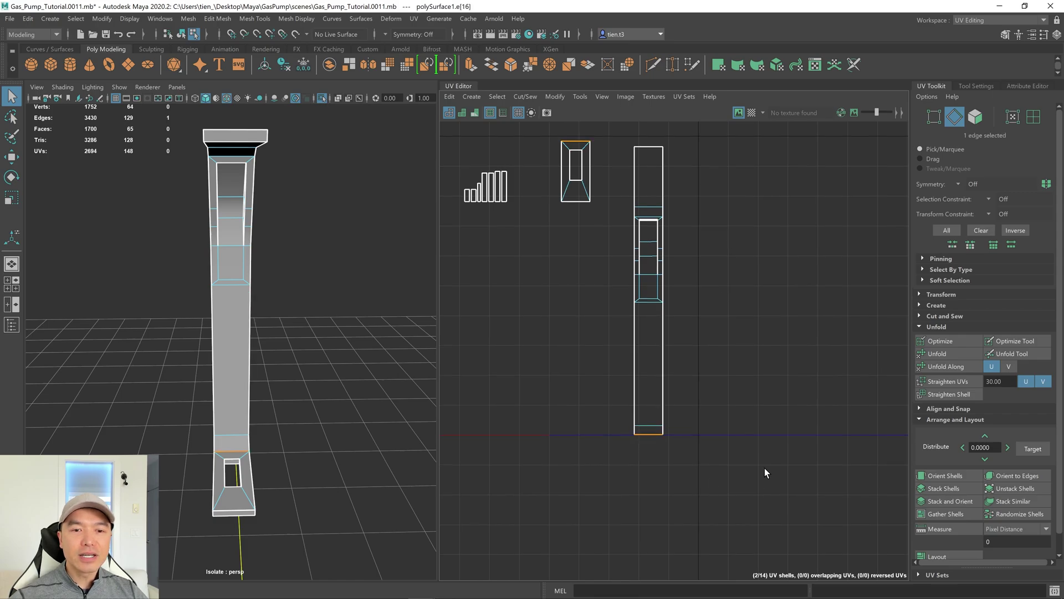
shift+right_drag(764, 468, 763, 461)
scroll(664, 334, down, 3)
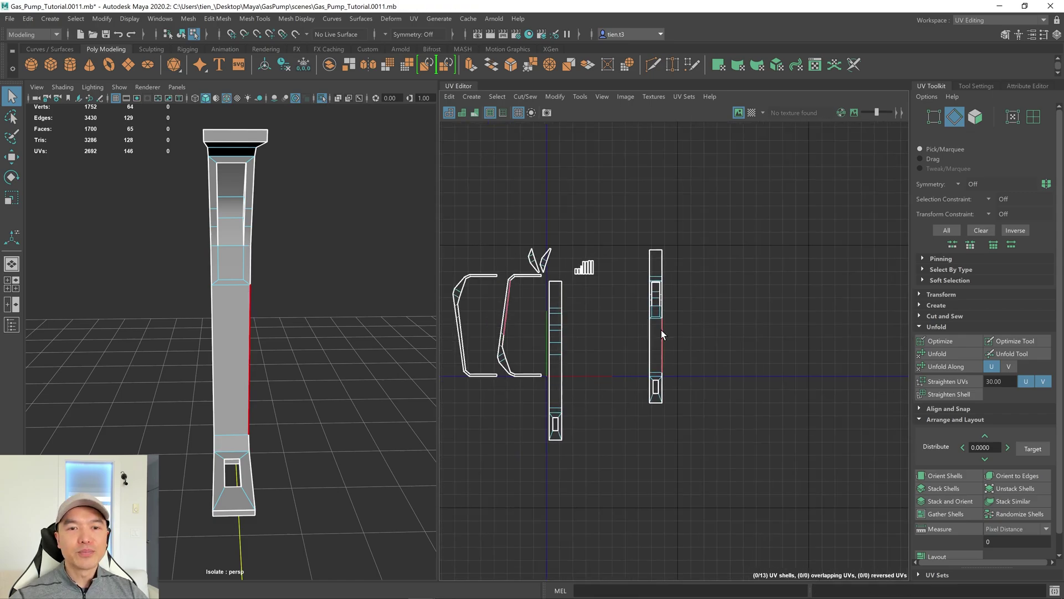
Examine the bracket from several angles to locate the faces of the remaining thin strip shells
scroll(585, 267, up, 5)
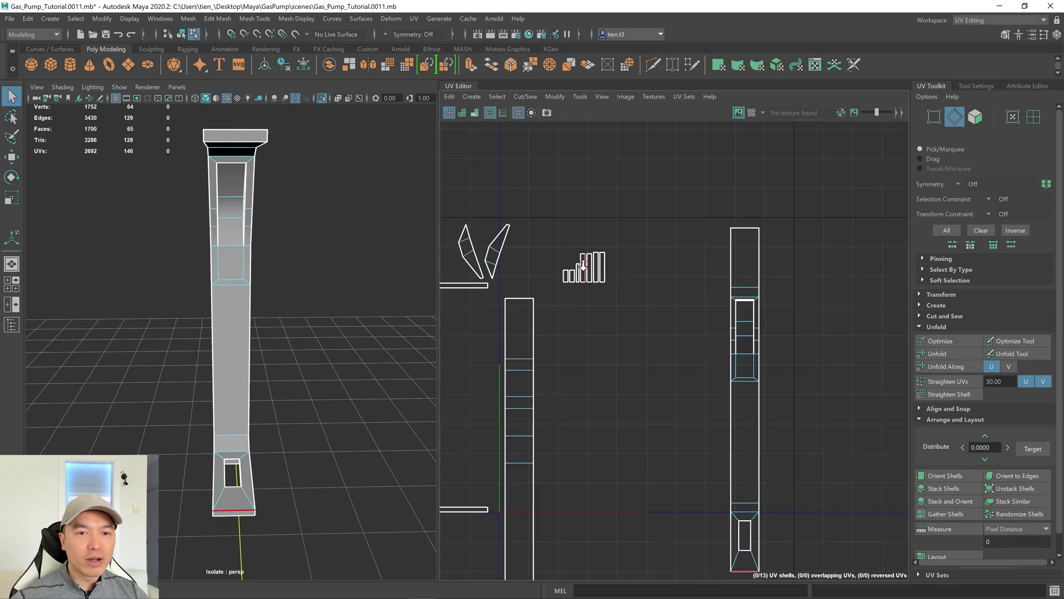
right_drag(570, 236, 570, 235)
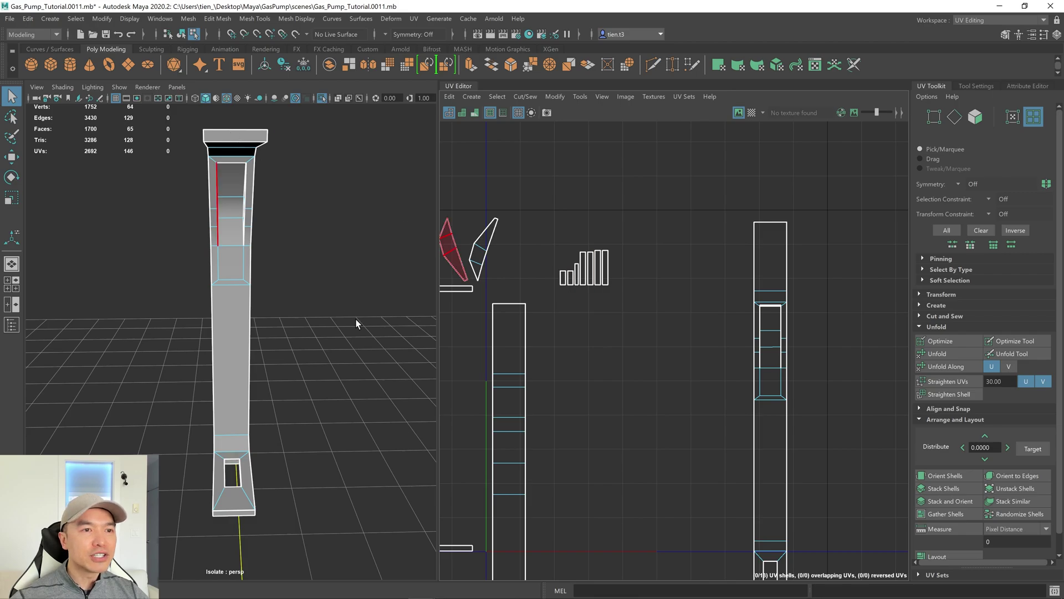
scroll(286, 513, up, 5)
alt+middle_drag(286, 513, 302, 410)
scroll(302, 470, down, 5)
alt+drag(302, 470, 323, 354)
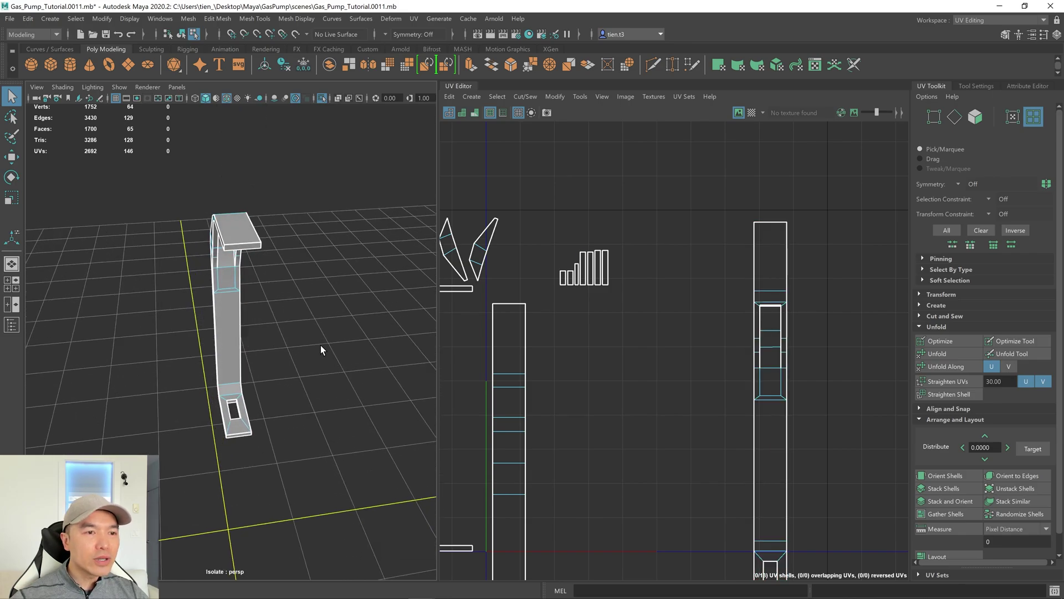
alt+drag(237, 243, 144, 299)
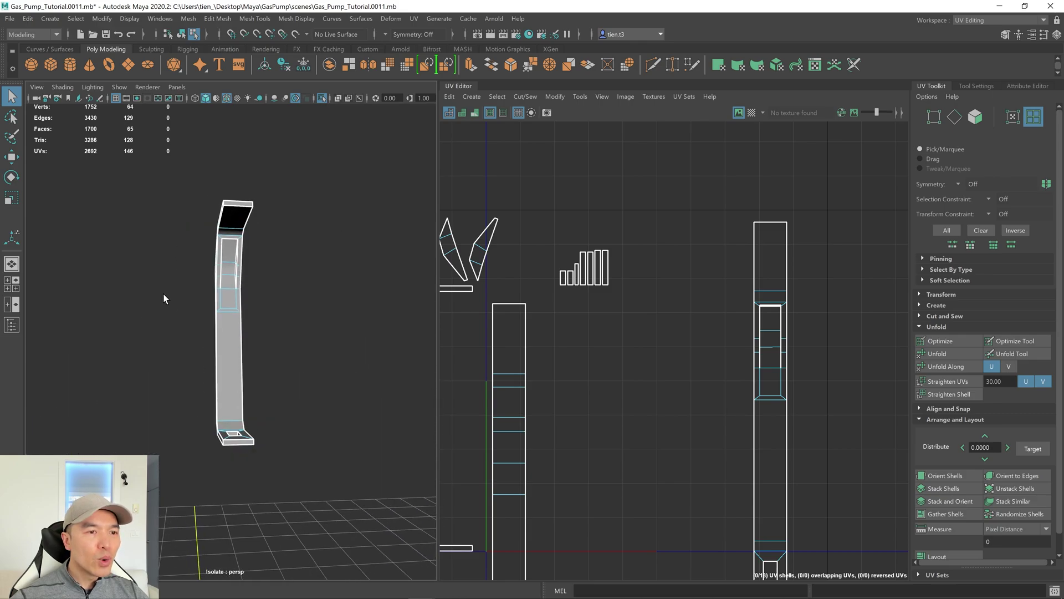
alt+drag(266, 291, 280, 302)
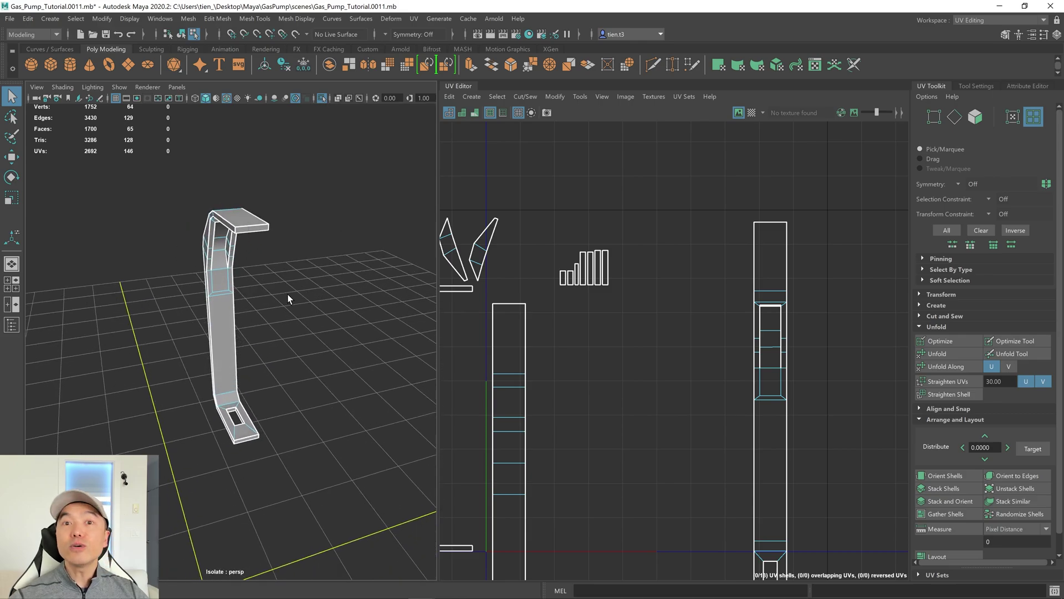
Move and sew the two thin end-face shells onto the upper and lower ends of the outer strip shell
right_drag(311, 205, 311, 175)
alt+drag(295, 211, 281, 256)
click(253, 270)
alt+drag(305, 331, 316, 296)
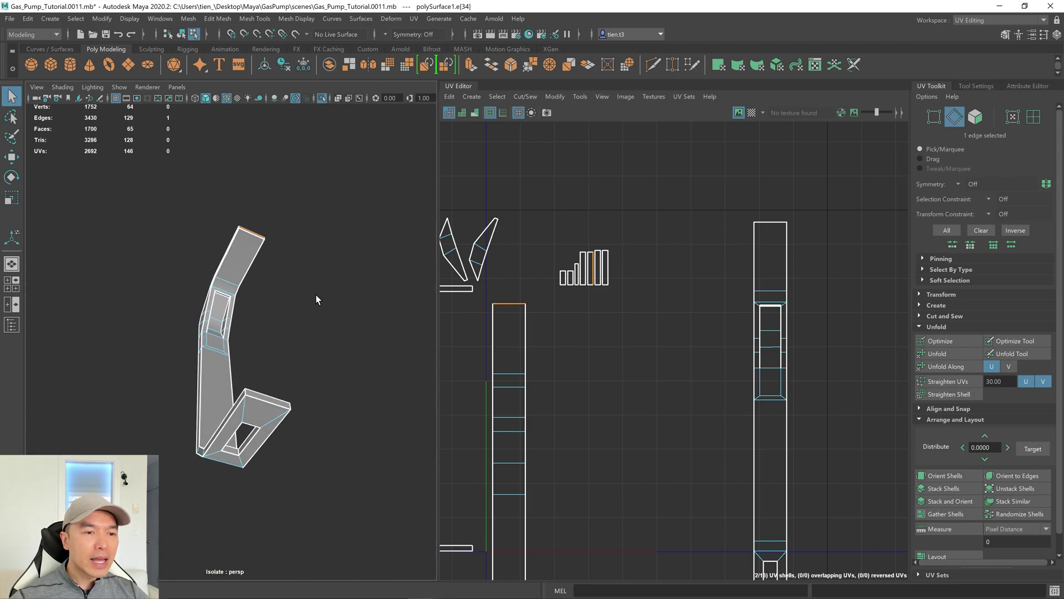
shift+click(277, 408)
alt+drag(311, 388, 259, 410)
scroll(285, 375, down, 3)
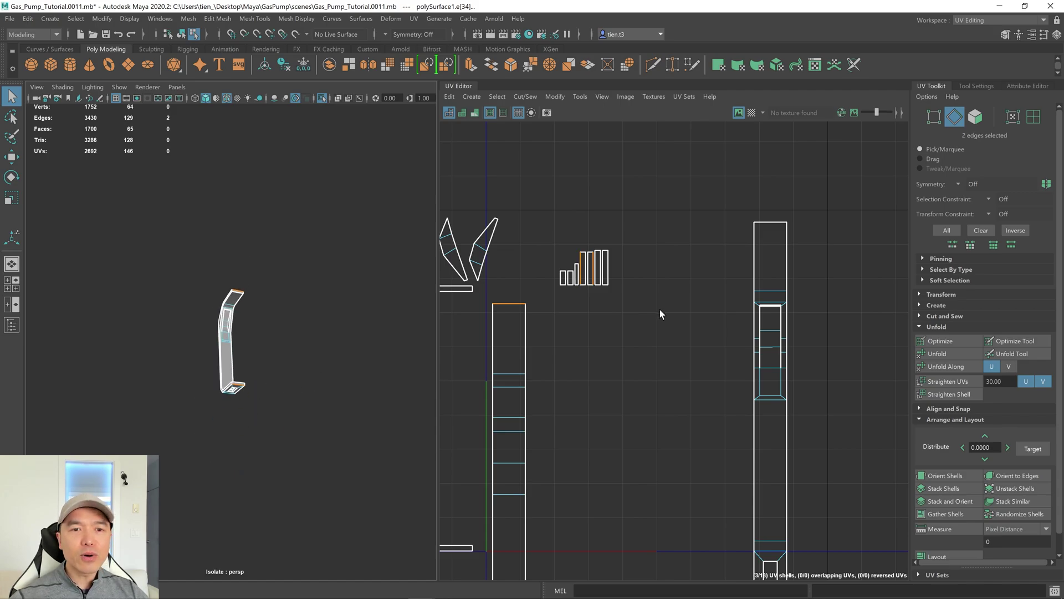
scroll(633, 354, down, 3)
alt+middle_drag(642, 401, 637, 342)
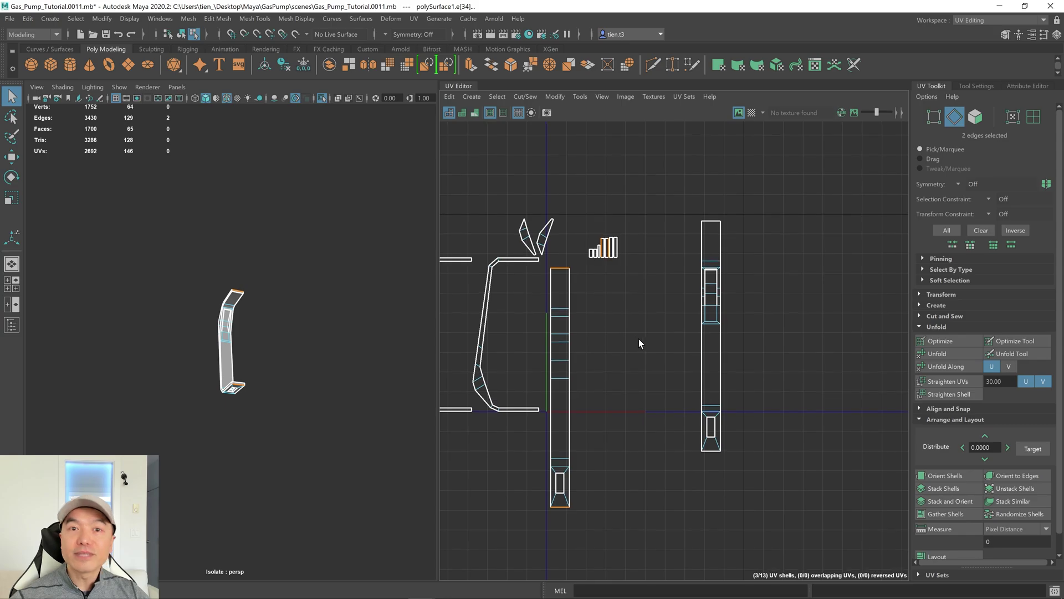
shift+right_drag(638, 284, 637, 241)
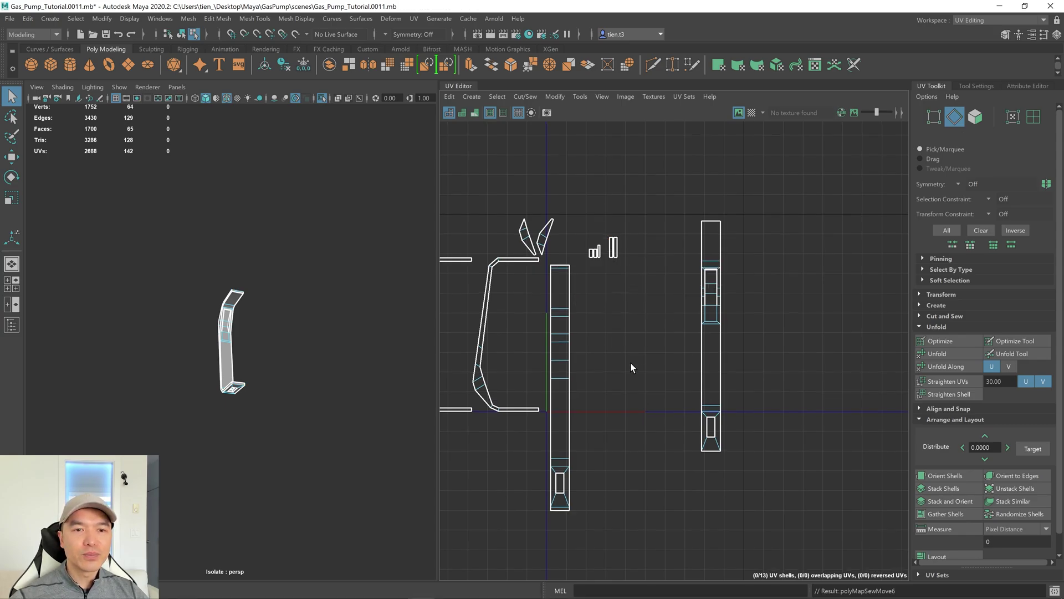
Examine the inner strip shell and the recessed opening near the bracket's upper bend
scroll(632, 333, up, 5)
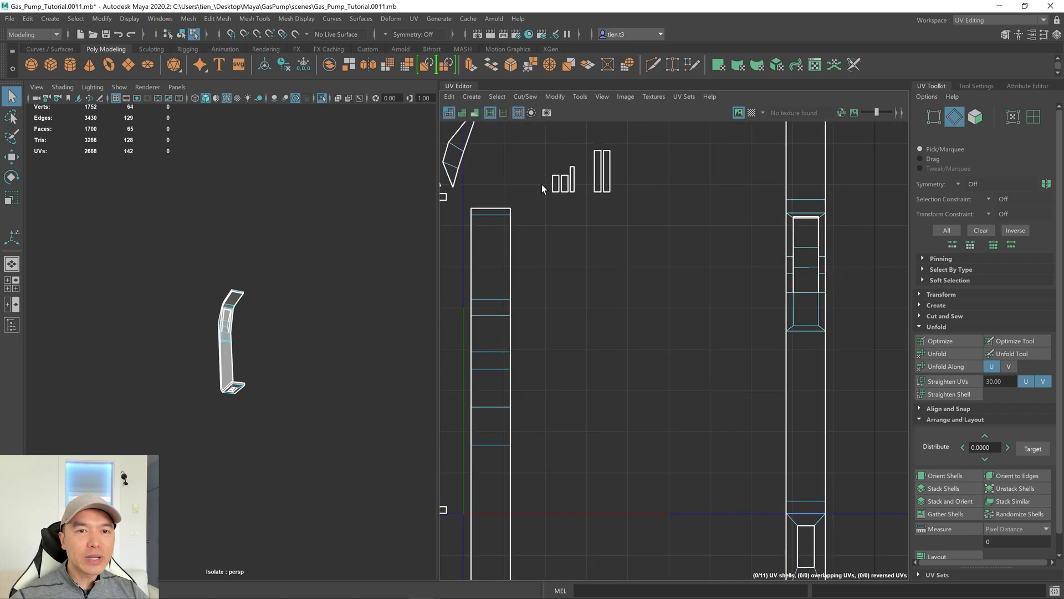
scroll(696, 263, down, 2)
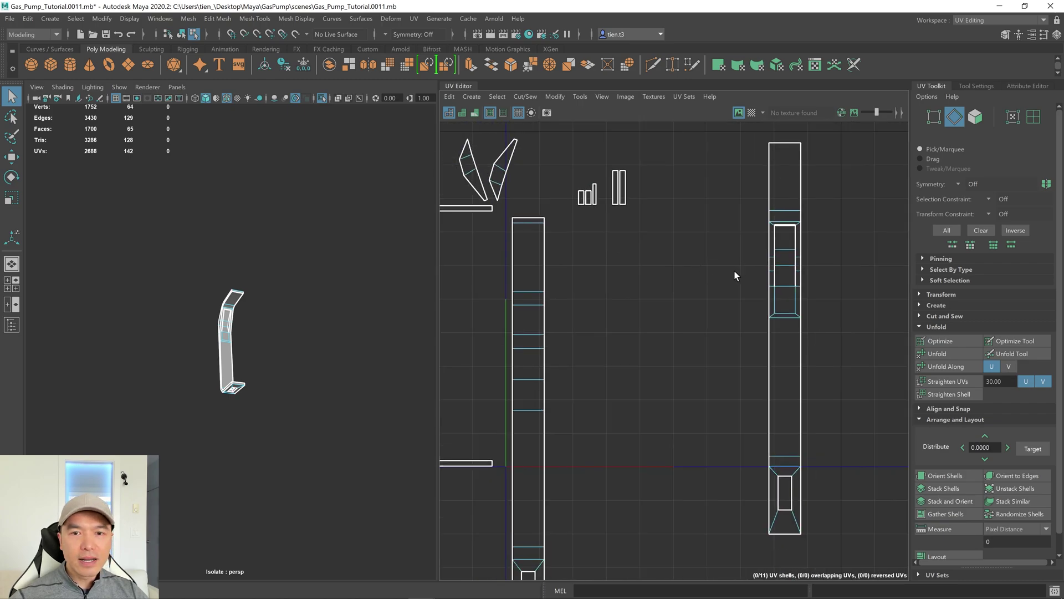
right_drag(787, 267, 745, 207)
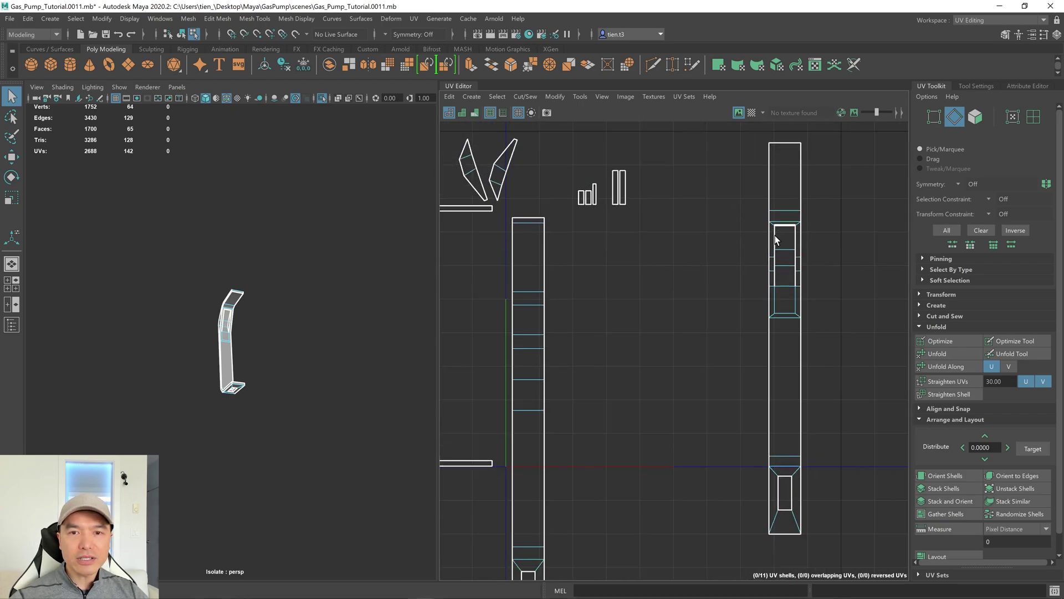
click(786, 262)
key(f)
alt+drag(260, 301, 271, 250)
click(292, 264)
scroll(290, 258, up, 3)
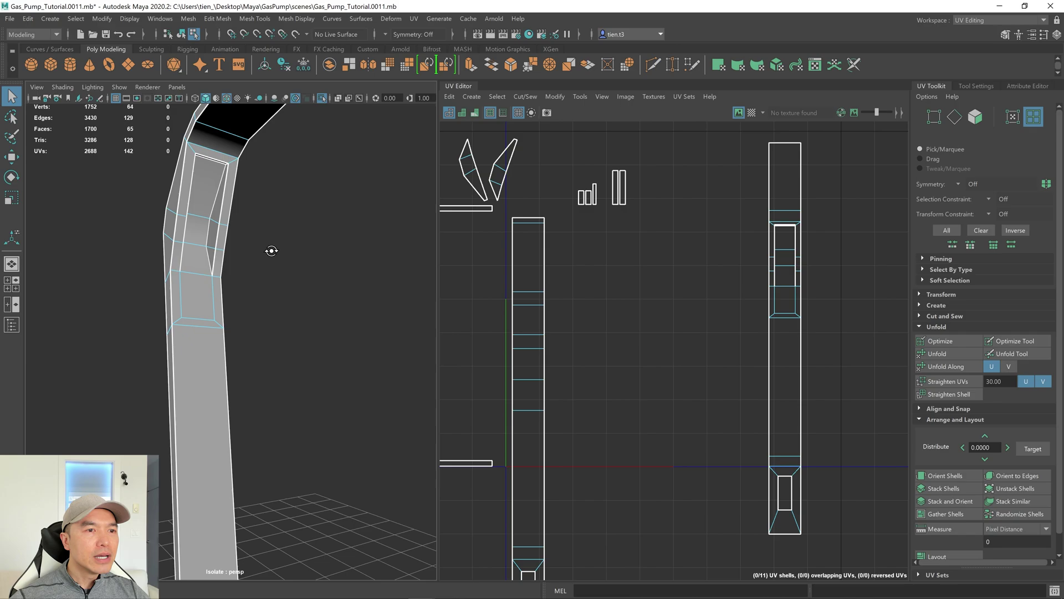
Select the three recessed faces inside the bracket's opening to locate them in the inner strip's UV shell
right_drag(324, 168, 322, 195)
alt+drag(322, 195, 325, 216)
click(210, 179)
shift+click(213, 255)
shift+click(207, 224)
alt+drag(225, 249, 258, 212)
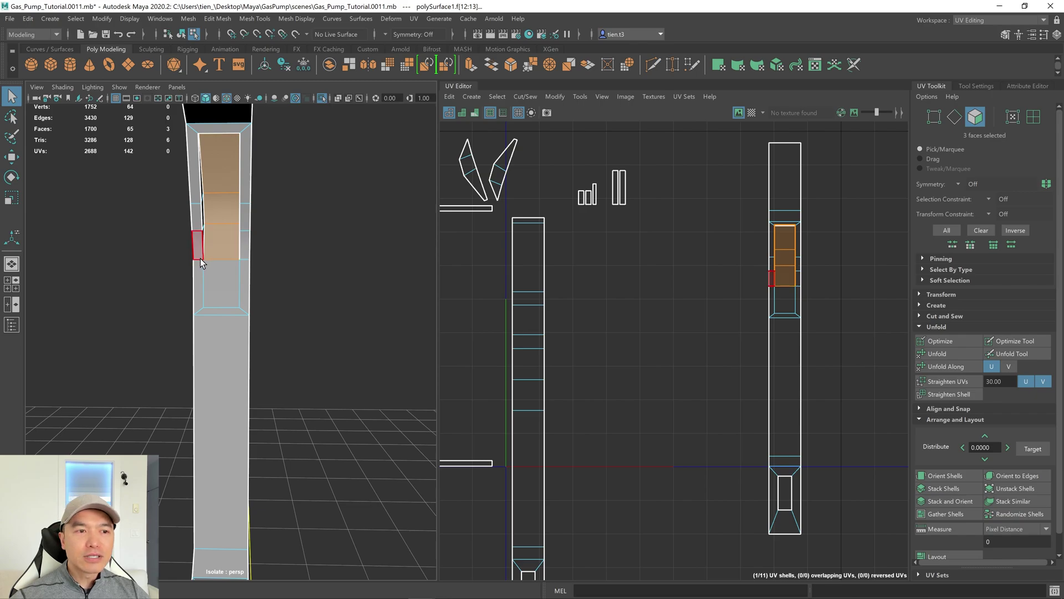
Cut the UV edge across the lower end of the three recessed faces in the inner strip's shell
right_drag(733, 251, 735, 220)
click(786, 285)
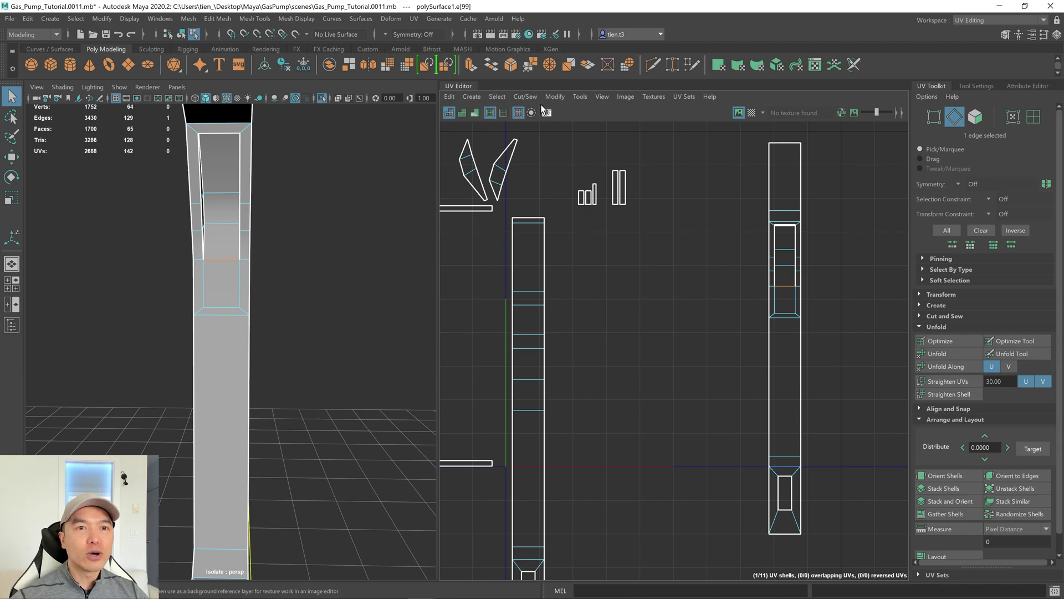
click(526, 96)
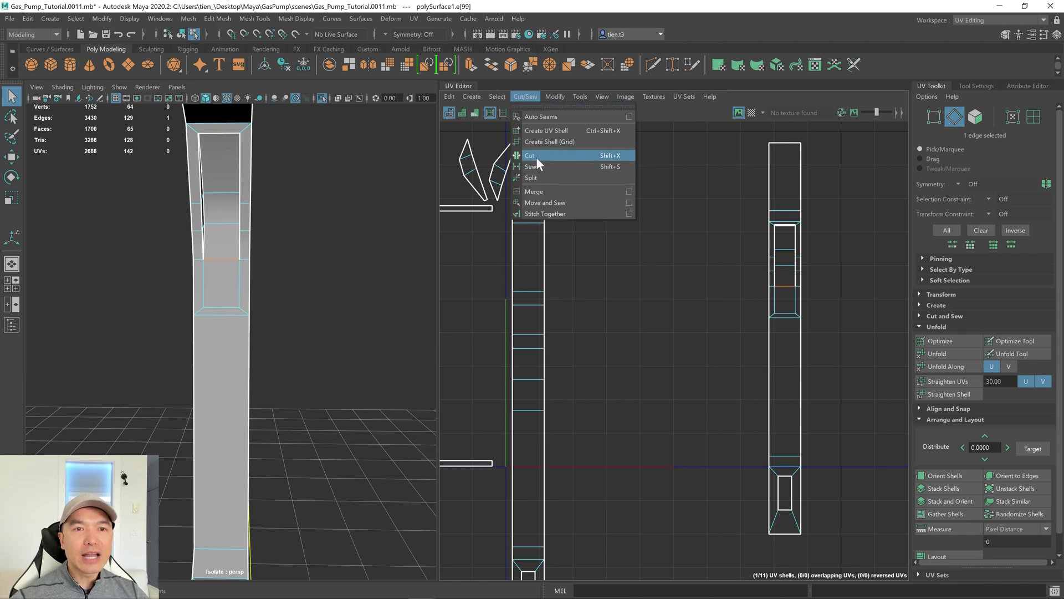
click(690, 275)
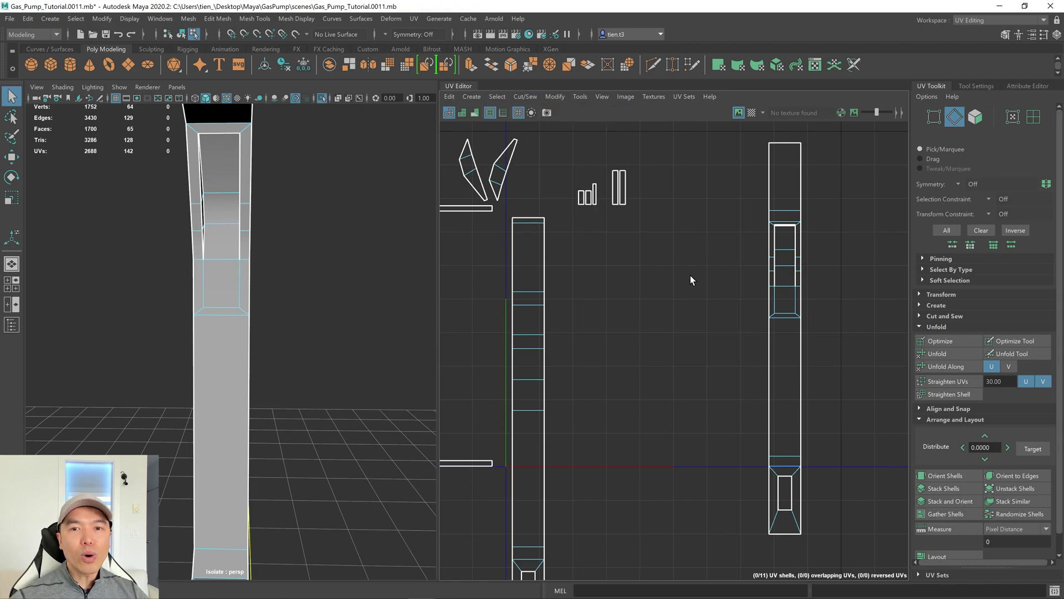
click(783, 286)
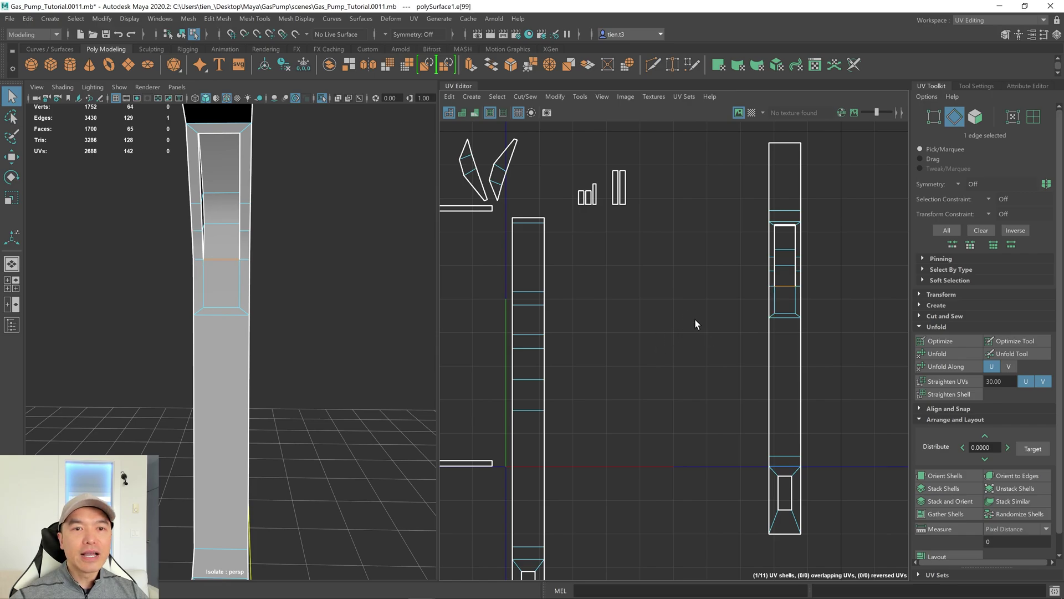
shift+right_drag(687, 224, 587, 262)
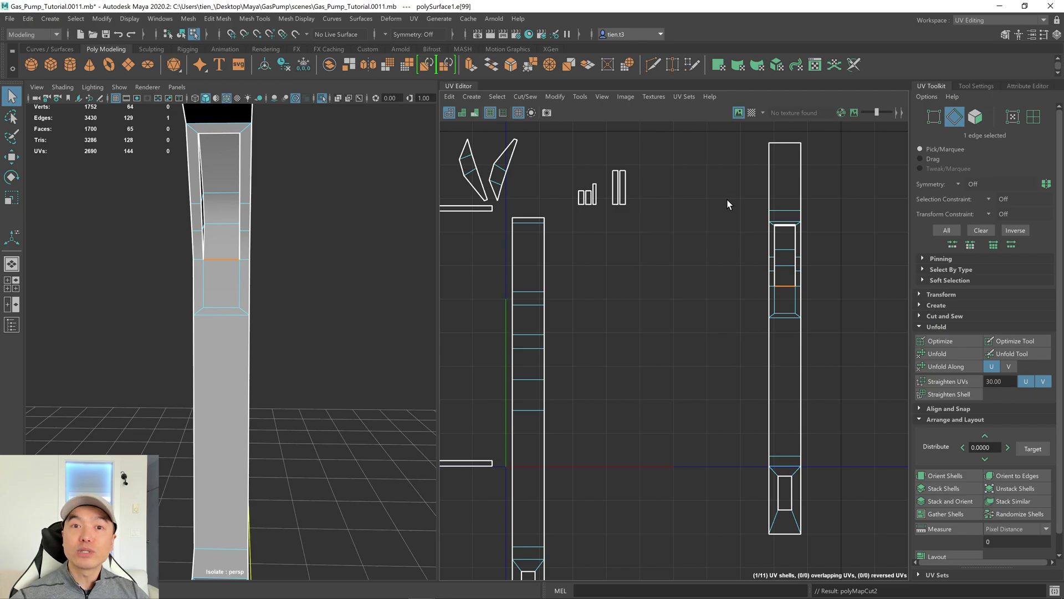
Move the separated three-face recessed shell out of the inner strip into the empty area between the two long strips
right_drag(731, 196, 689, 174)
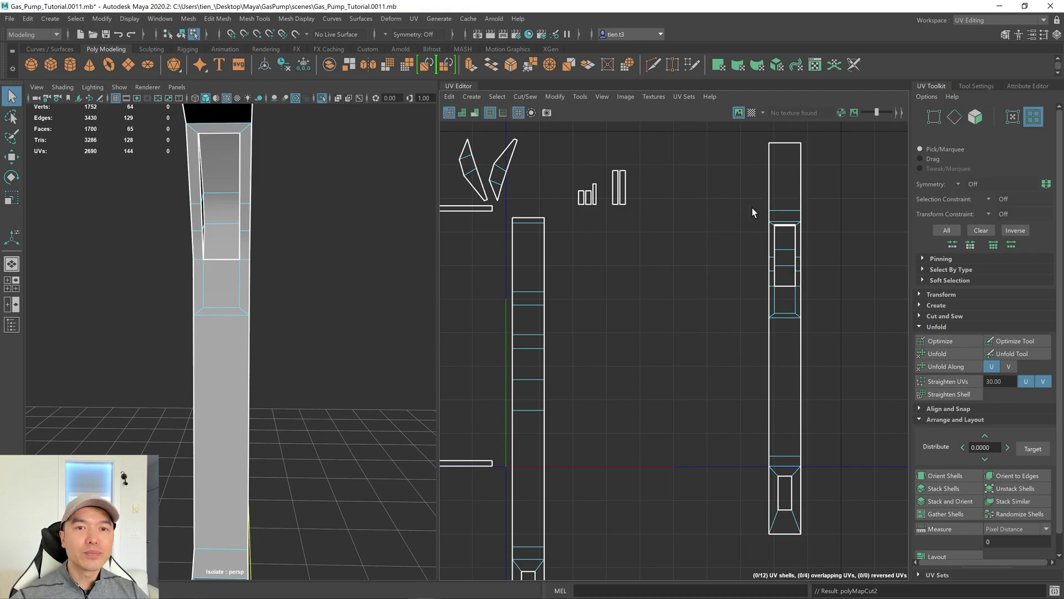
click(784, 259)
key(w)
drag(784, 260, 647, 307)
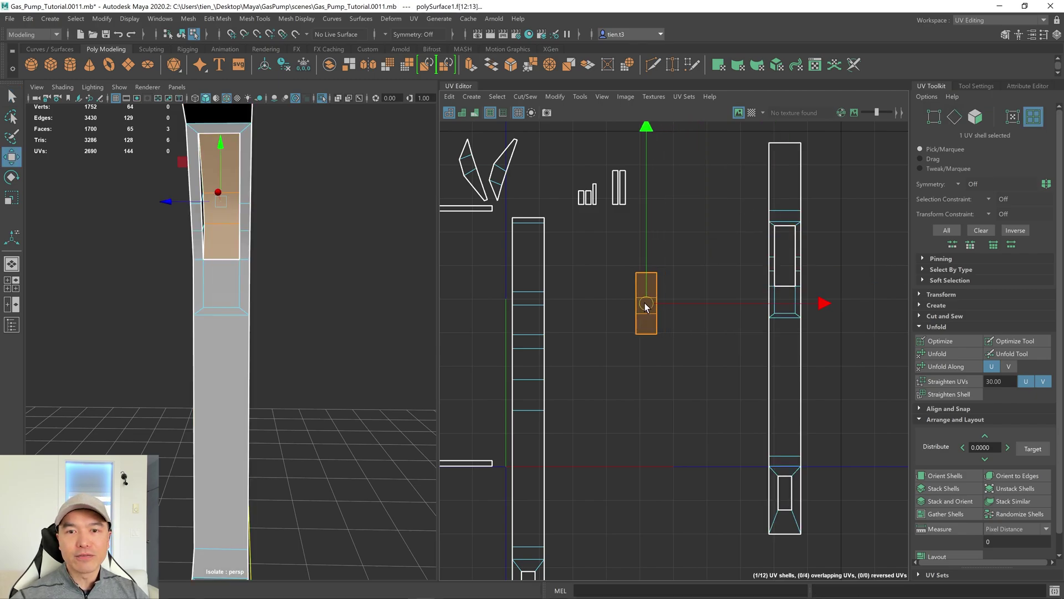
click(717, 213)
Move and sew the matching small end shell onto the recessed shell's upper edge, and place the combined shell beside the outer strip
scroll(332, 198, up, 5)
scroll(322, 201, down, 5)
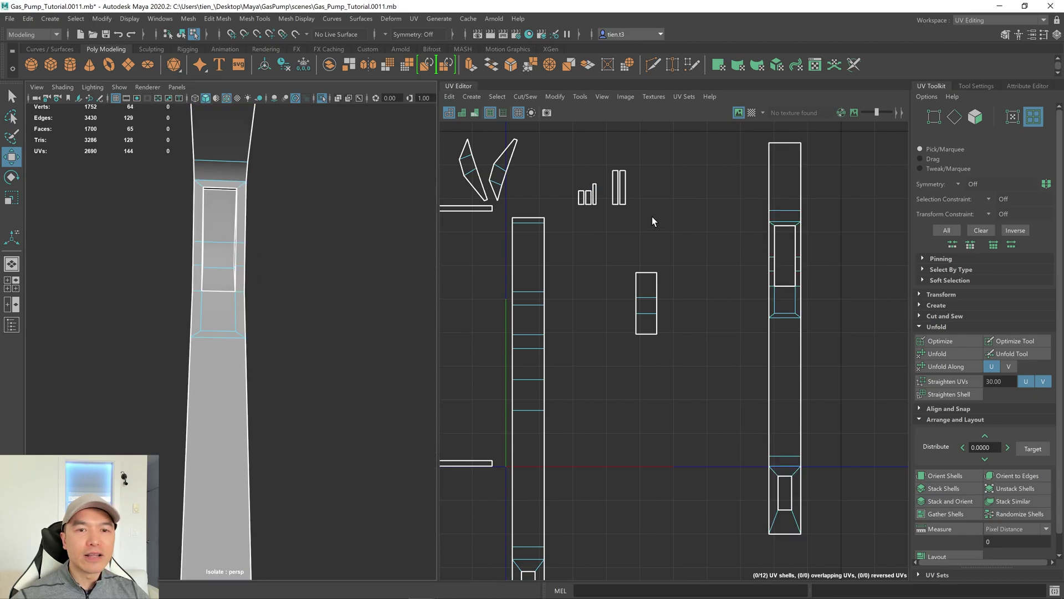
right_drag(676, 205, 683, 158)
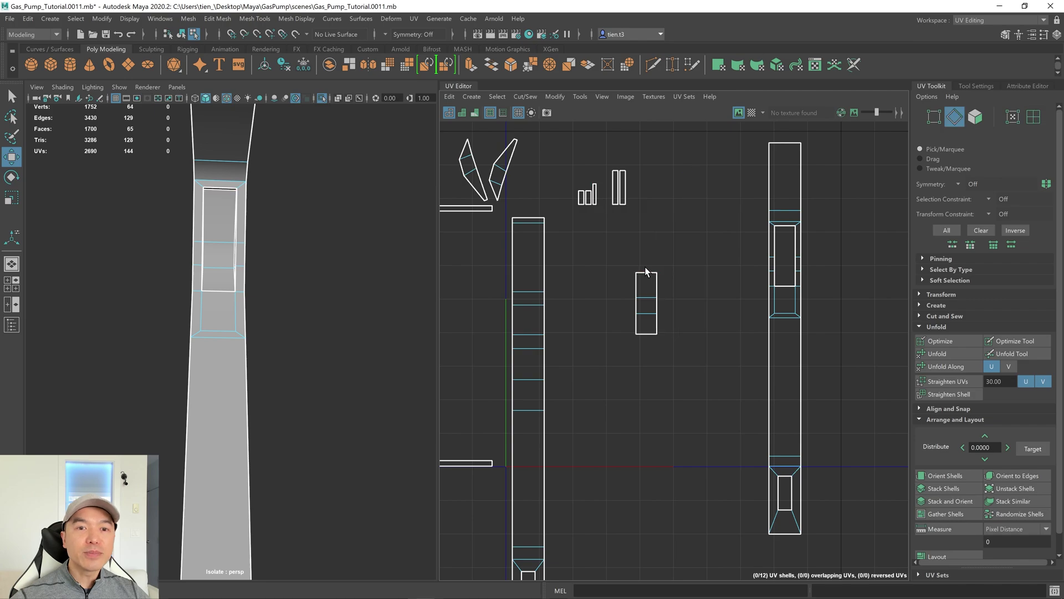
click(646, 272)
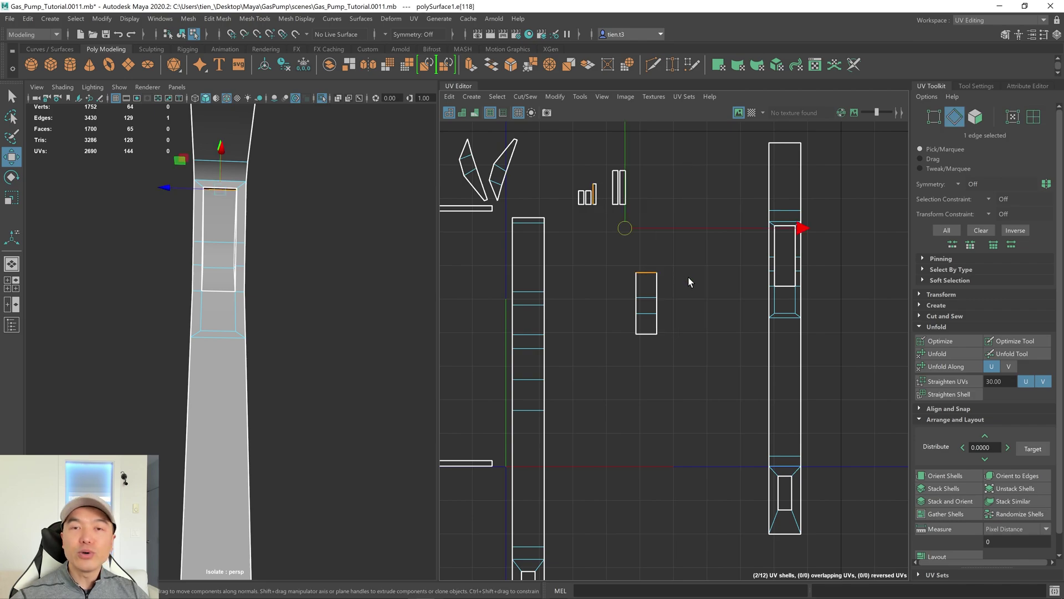
shift+right_drag(691, 262, 630, 227)
click(646, 304)
drag(646, 305, 566, 383)
click(624, 298)
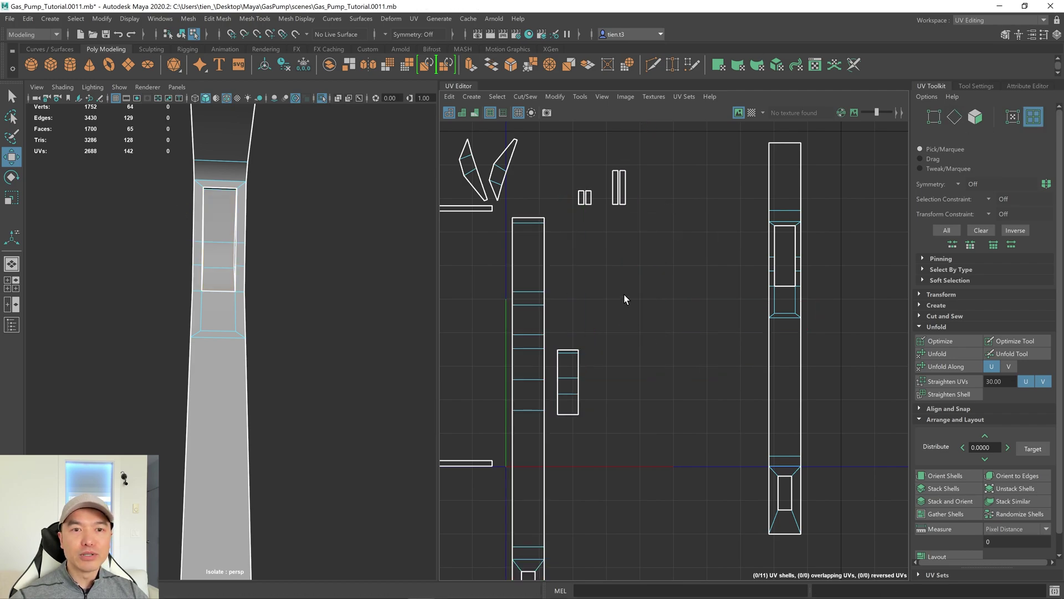
Examine the bracket from several angles down to the rectangular opening in its lower foot
alt+drag(349, 340, 397, 170)
scroll(344, 269, up, 5)
alt+drag(345, 268, 285, 295)
scroll(292, 289, down, 5)
scroll(293, 288, down, 2)
scroll(285, 276, up, 5)
right_drag(263, 247, 252, 221)
scroll(327, 373, down, 5)
alt+middle_drag(327, 373, 294, 342)
scroll(295, 342, up, 5)
alt+drag(342, 305, 307, 318)
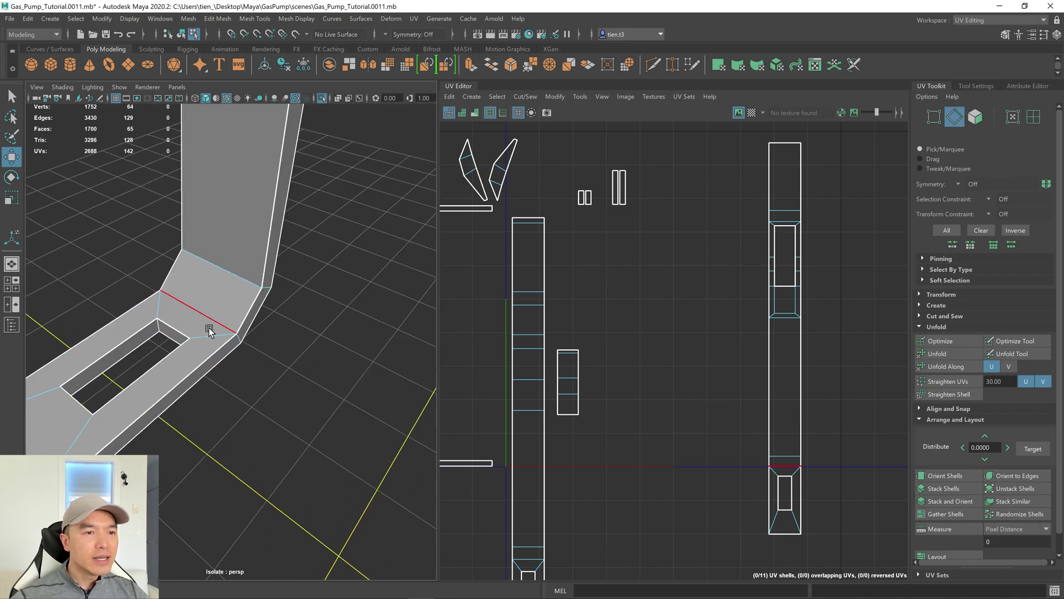
key(q)
alt+drag(167, 333, 171, 325)
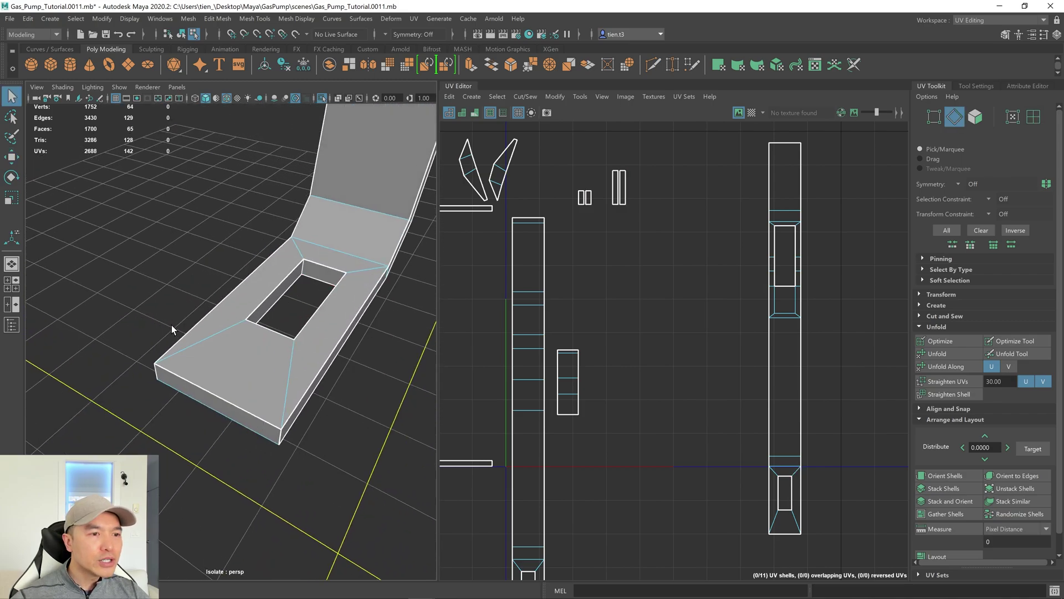
Select one vertical corner edge inside the rectangular opening of the bracket's lower foot
click(302, 269)
scroll(307, 276, up, 1)
scroll(307, 276, down, 1)
mouse_move(311, 276)
alt+right_down()
mouse_move(337, 273)
mouse_move(316, 278)
alt+right_up()
alt+middle_drag(316, 278, 293, 276)
alt+drag(292, 277, 280, 279)
click(197, 278)
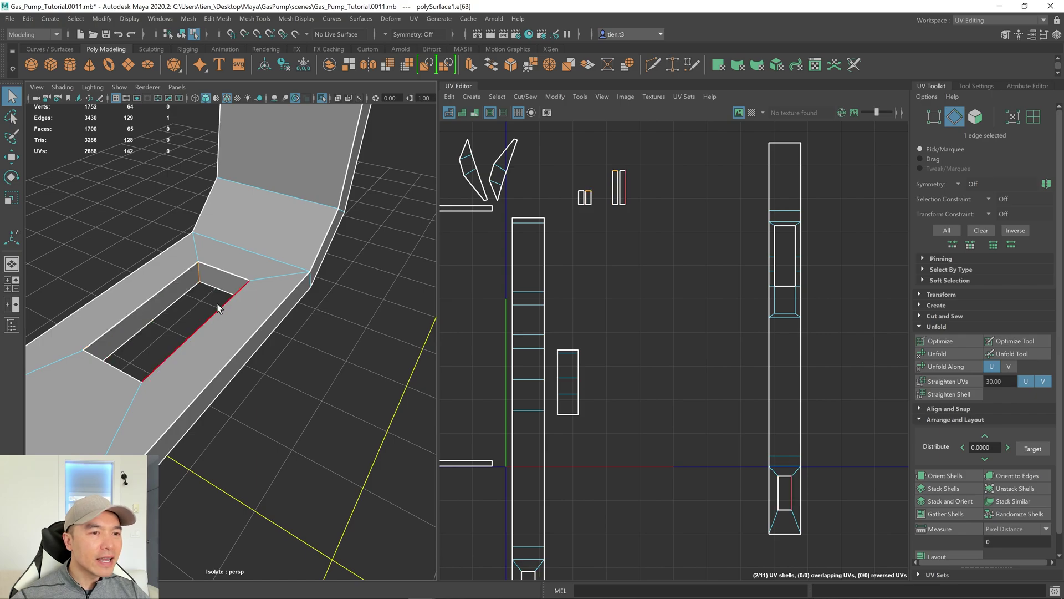
scroll(212, 314, up, 1)
scroll(211, 314, down, 3)
key(f)
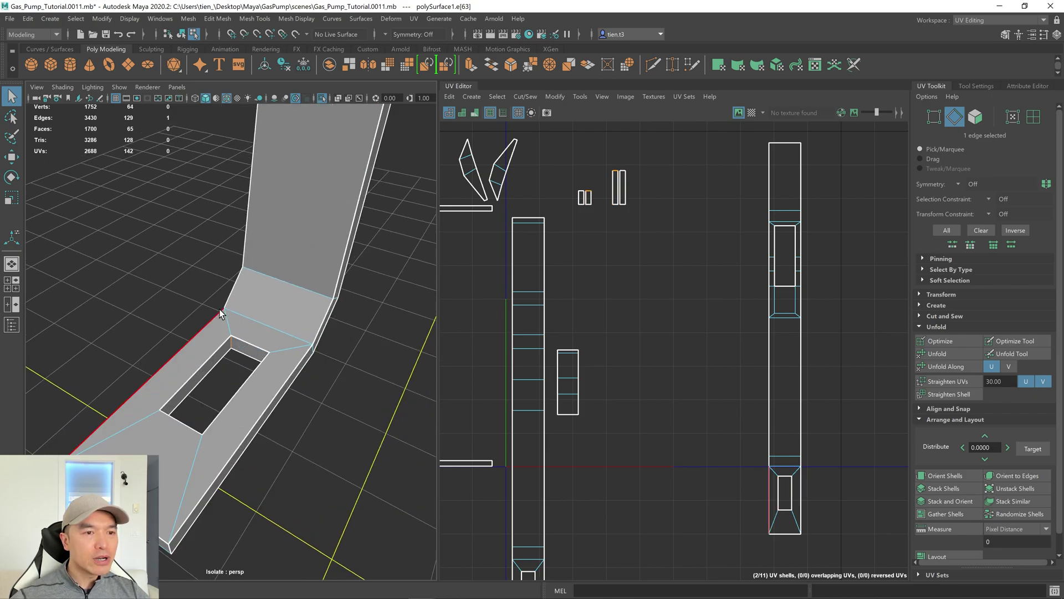
Add a second vertical corner edge inside the lower opening to the edge selection
scroll(220, 314, up, 2)
scroll(228, 315, down, 4)
alt+drag(299, 320, 326, 305)
alt+middle_drag(326, 305, 283, 313)
alt+right_drag(299, 316, 366, 311)
alt+middle_drag(366, 311, 295, 313)
scroll(295, 313, up, 8)
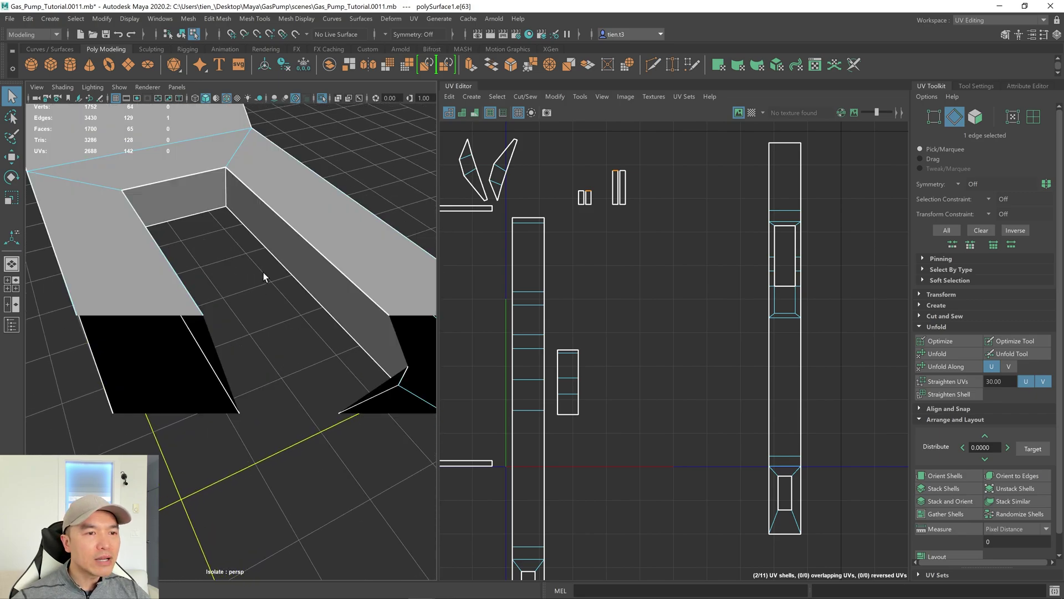
shift+click(225, 195)
Add a third corner edge of the lower opening, and move and sew its four wall shells into one strip
alt+drag(243, 225, 264, 246)
alt+middle_drag(264, 245, 143, 233)
scroll(145, 241, down, 6)
alt+drag(148, 249, 205, 247)
scroll(208, 240, up, 6)
alt+middle_drag(243, 212, 247, 245)
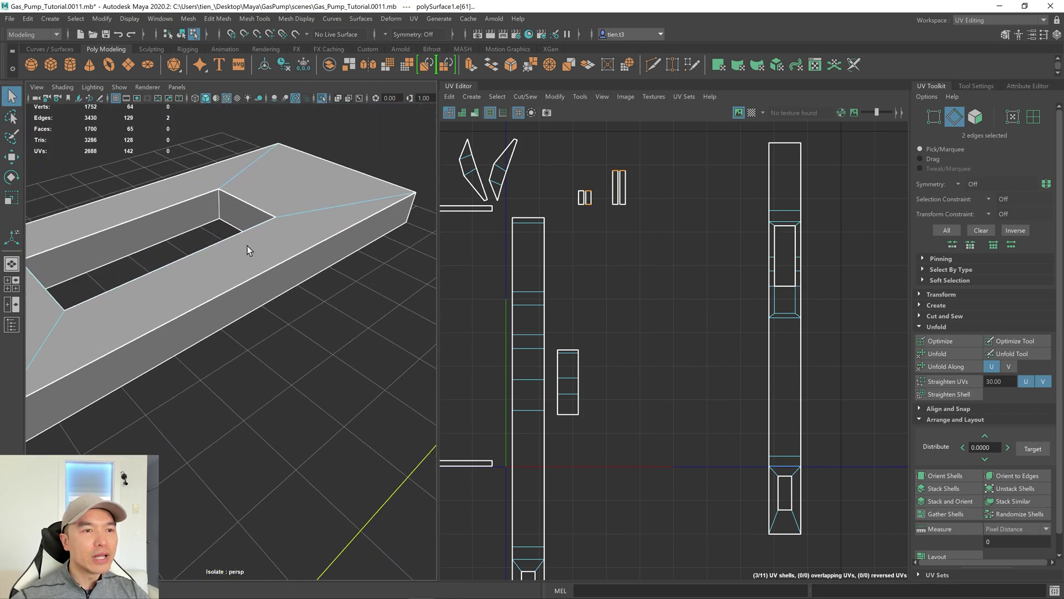
shift+click(221, 206)
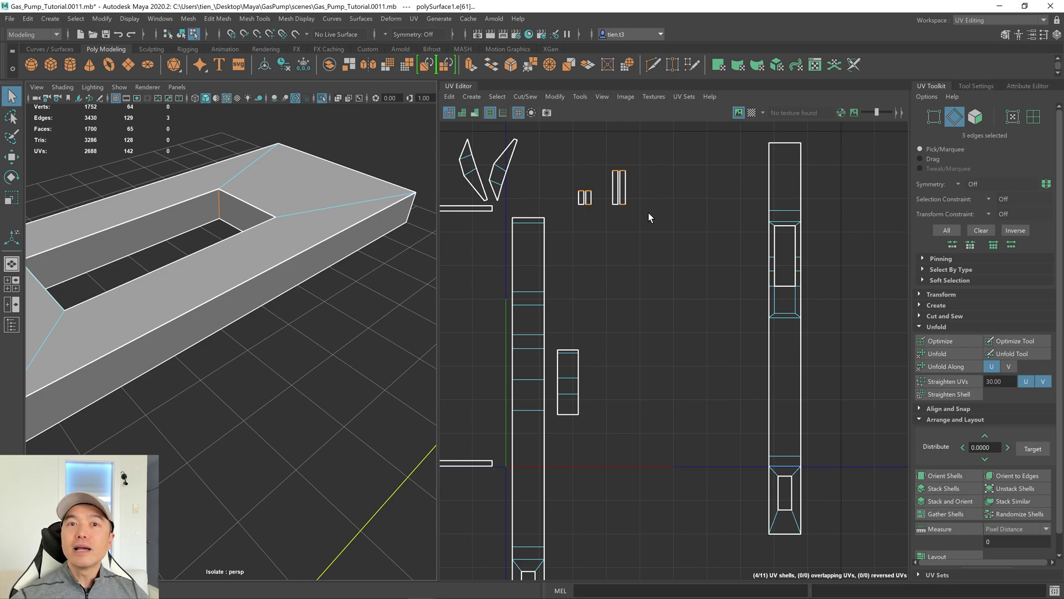
shift+right_drag(666, 217, 671, 186)
scroll(654, 221, down, 4)
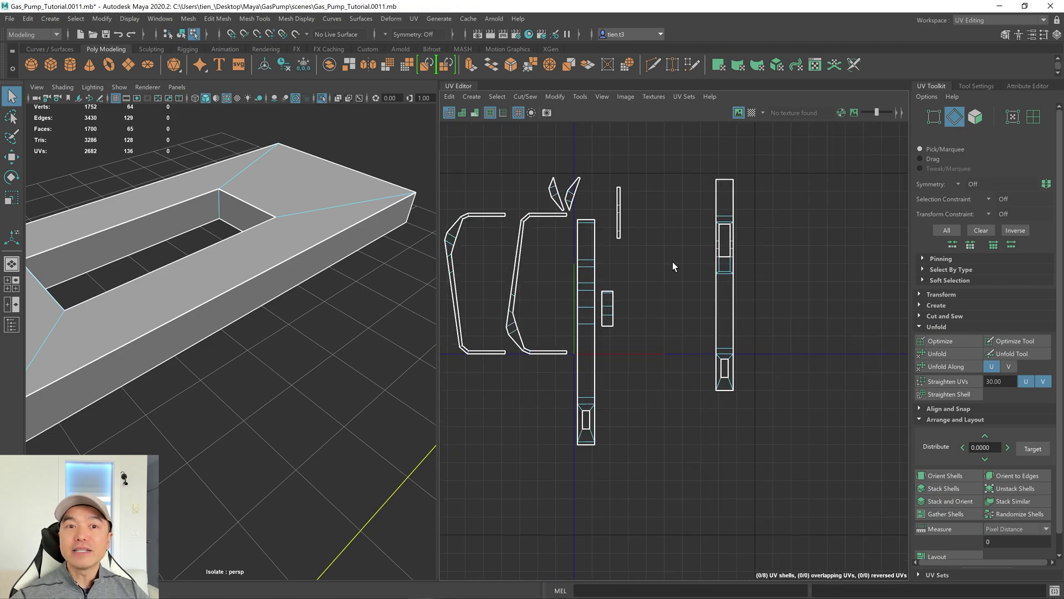
Unfold all eight of the bracket's UV shells, then orient and stack them
scroll(671, 257, down, 1)
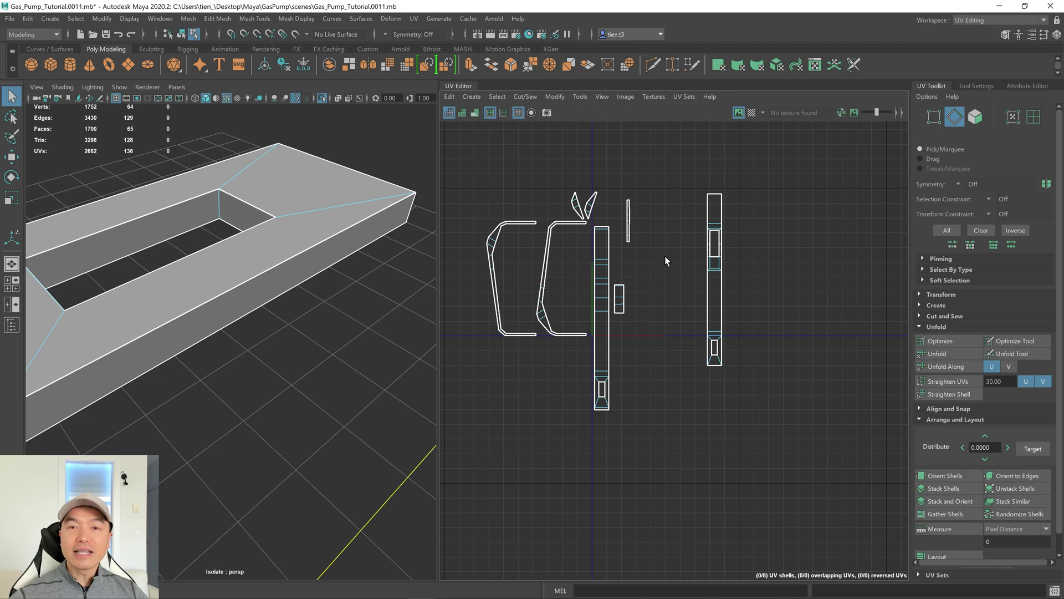
right_drag(666, 221, 576, 194)
drag(467, 185, 816, 461)
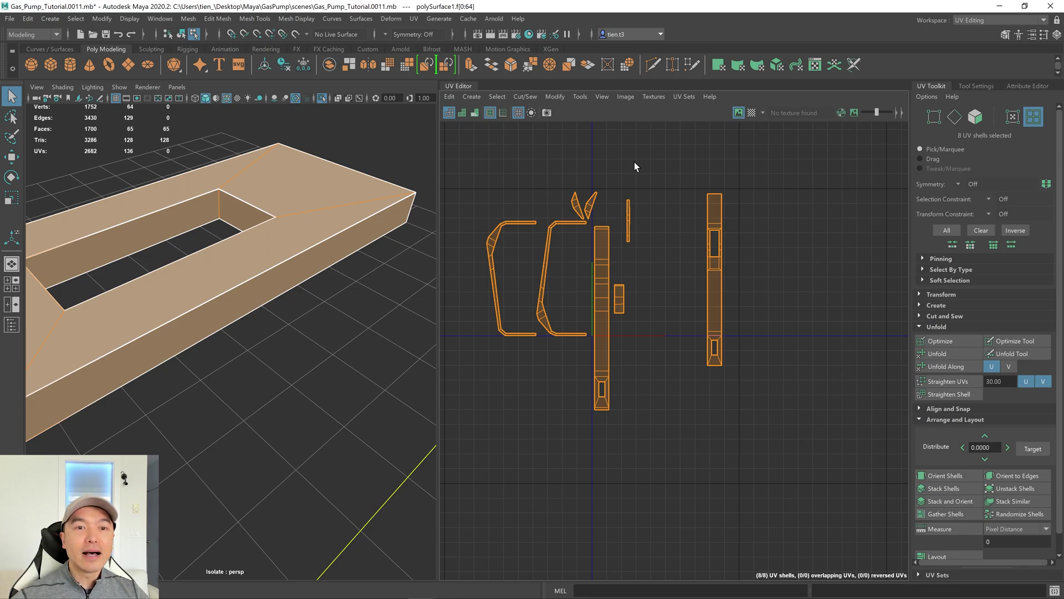
shift+right_drag(823, 288, 705, 284)
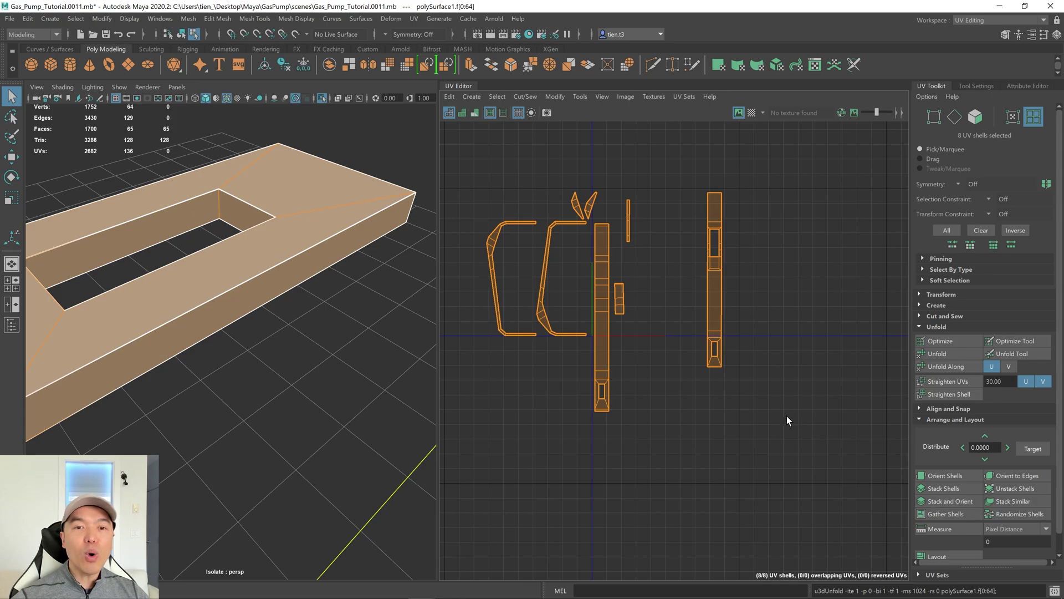
shift+right_drag(757, 220, 761, 420)
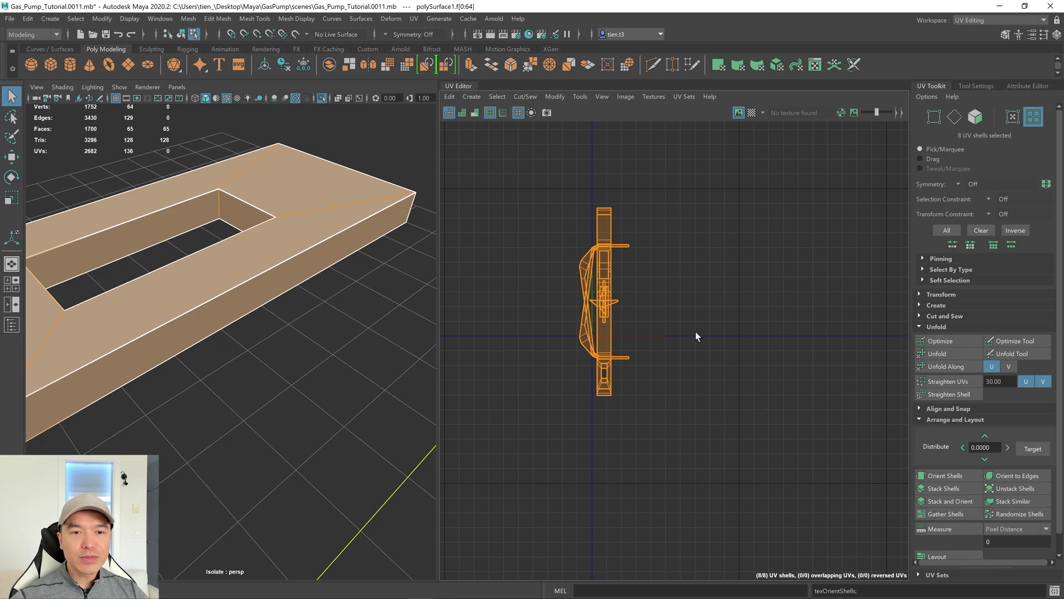
Scale down the stacked bracket shells and move them below the 0–1 UV tile
key(r)
drag(604, 302, 505, 365)
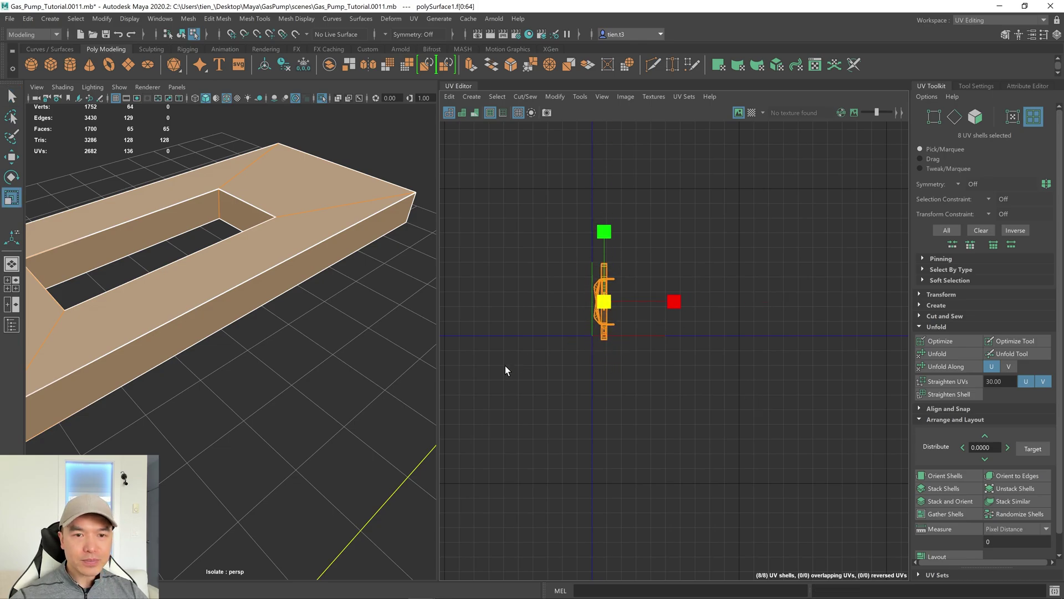
key(w)
drag(601, 307, 700, 413)
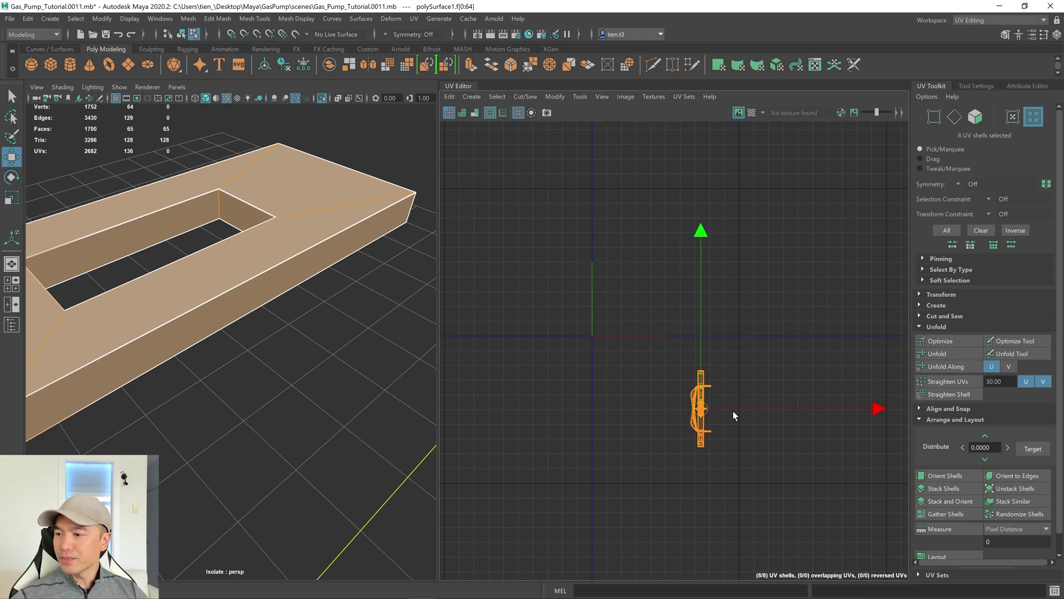
key(q)
Show the whole gas pump again, select the nozzle, and isolate it in the viewport
scroll(79, 331, down, 5)
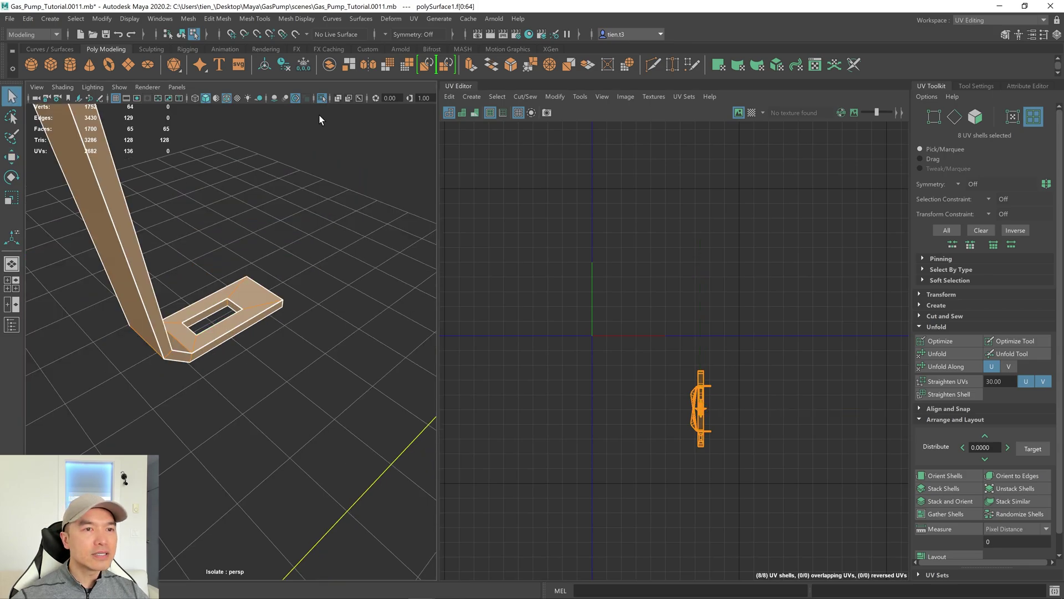
click(323, 98)
right_drag(259, 207, 315, 187)
scroll(315, 187, down, 5)
alt+drag(315, 188, 308, 216)
click(240, 216)
click(322, 98)
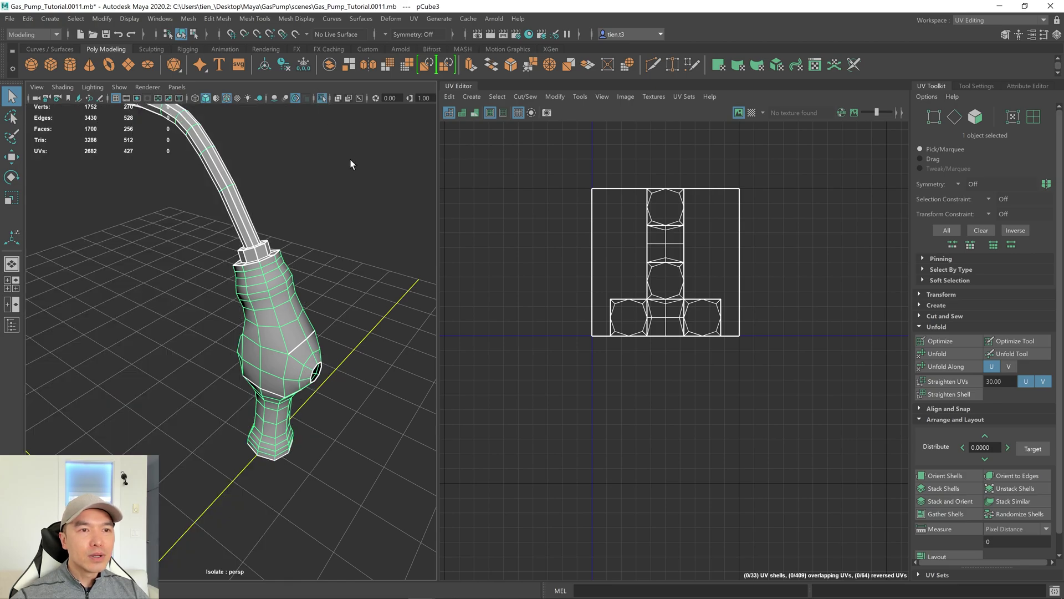
key(f)
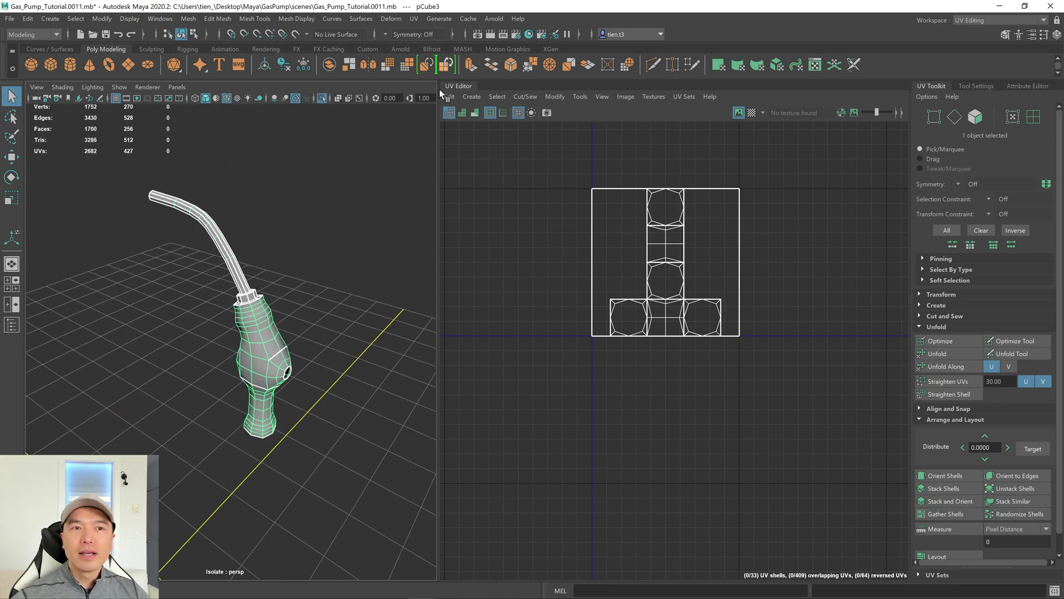
Apply a Camera-based UV projection to the nozzle
click(414, 19)
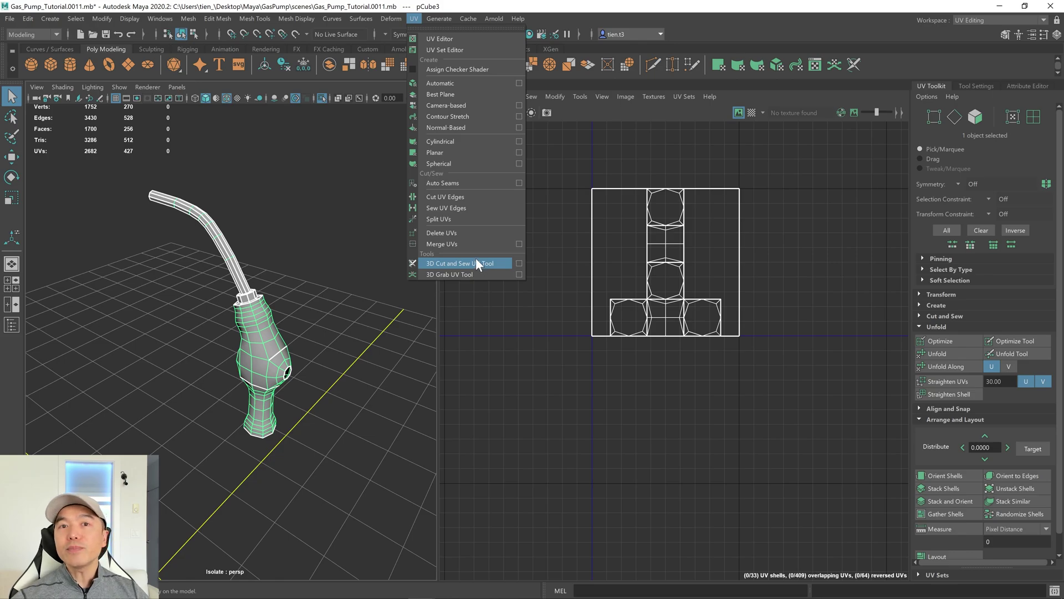
click(463, 105)
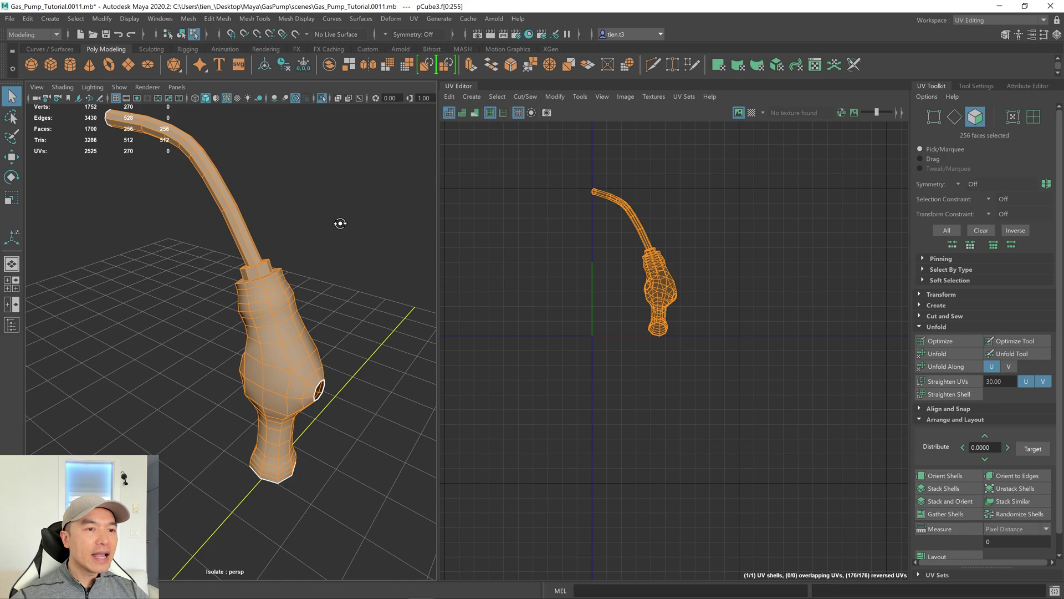
alt+drag(341, 222, 349, 224)
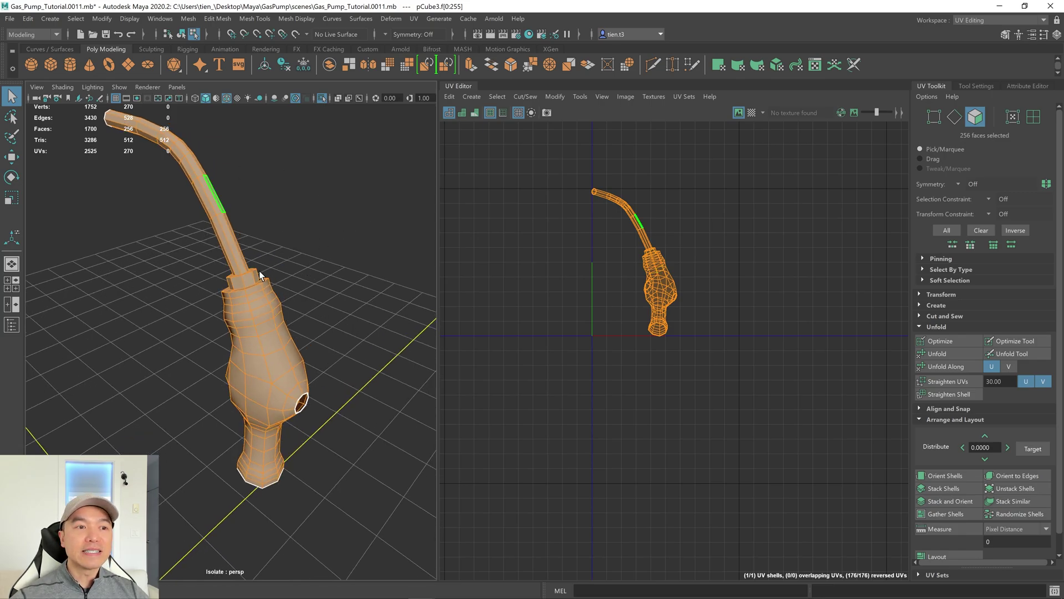
scroll(693, 267, up, 3)
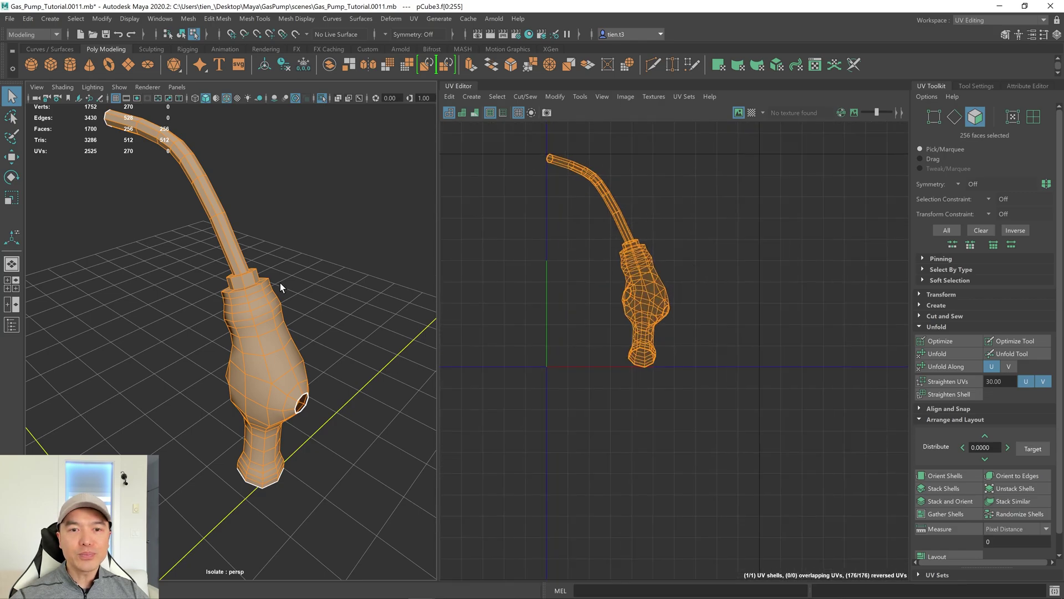
Return the nozzle to object mode and start the 3D Cut and Sew UV Tool on it
right_drag(232, 267, 304, 225)
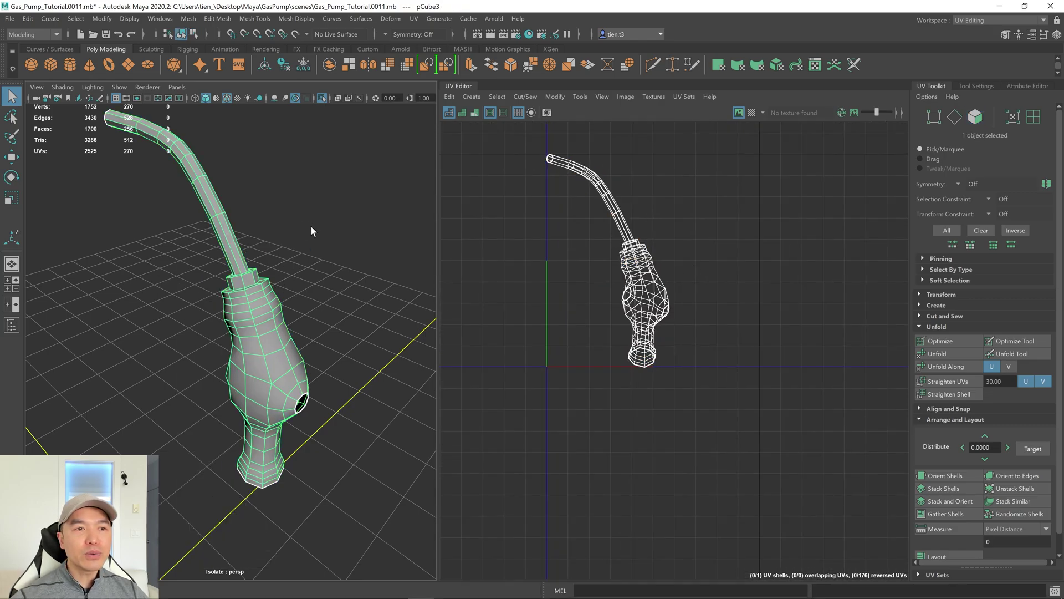
click(415, 16)
click(451, 261)
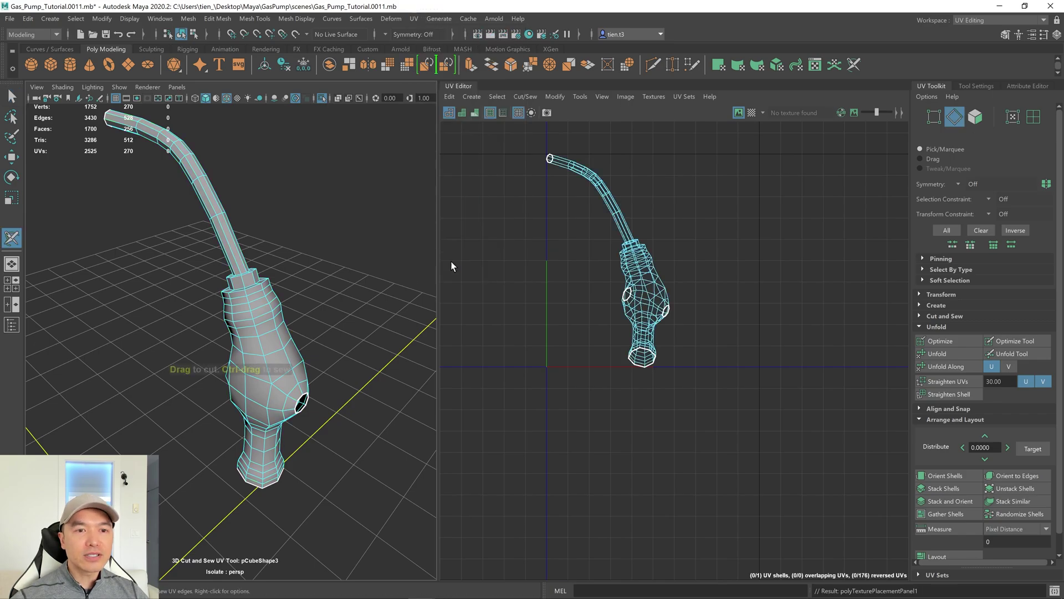
scroll(280, 275, up, 3)
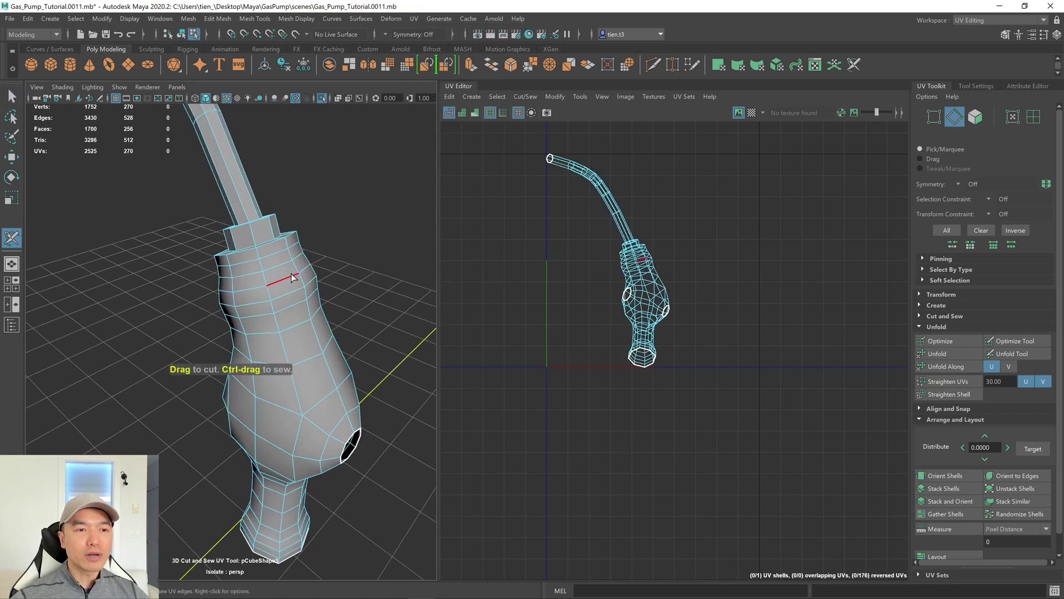
Try cutting an edge loop around the nozzle's handle and sewing it back, and do the same with a single vertical edge
double_click(254, 315)
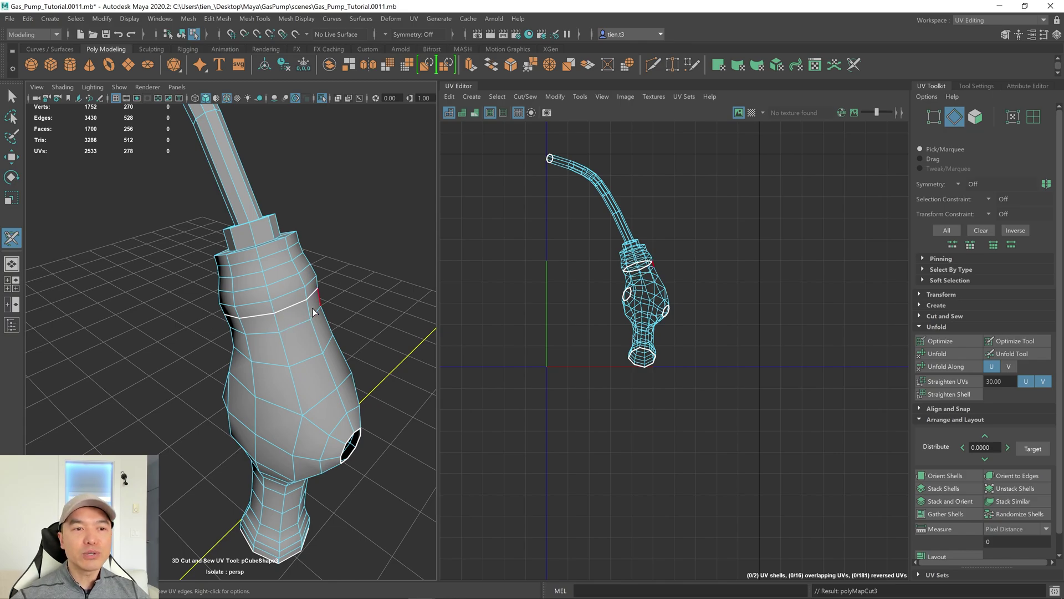
ctrl+double_click(267, 315)
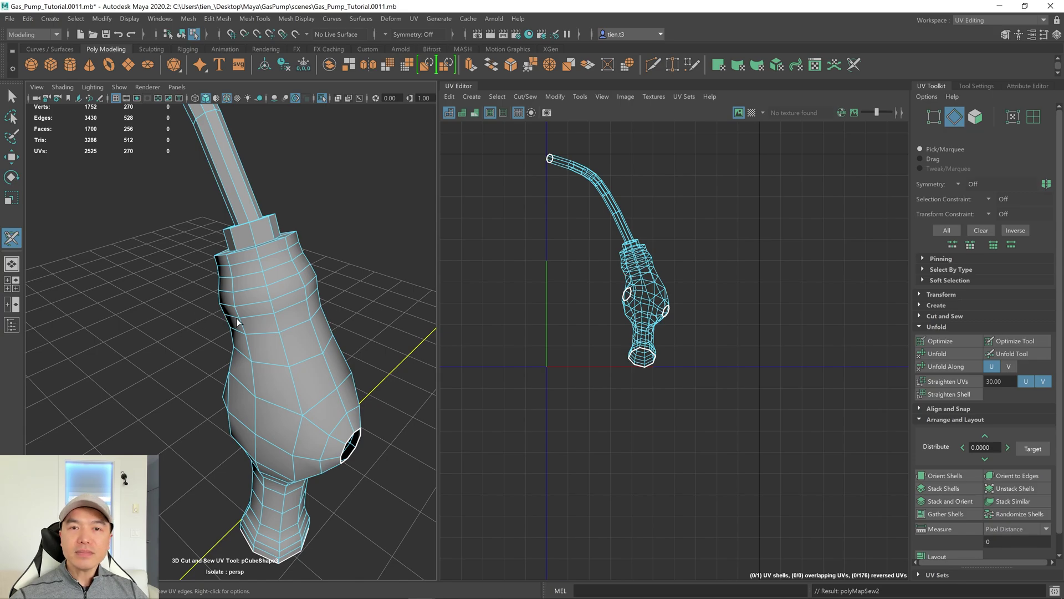
scroll(258, 313, up, 3)
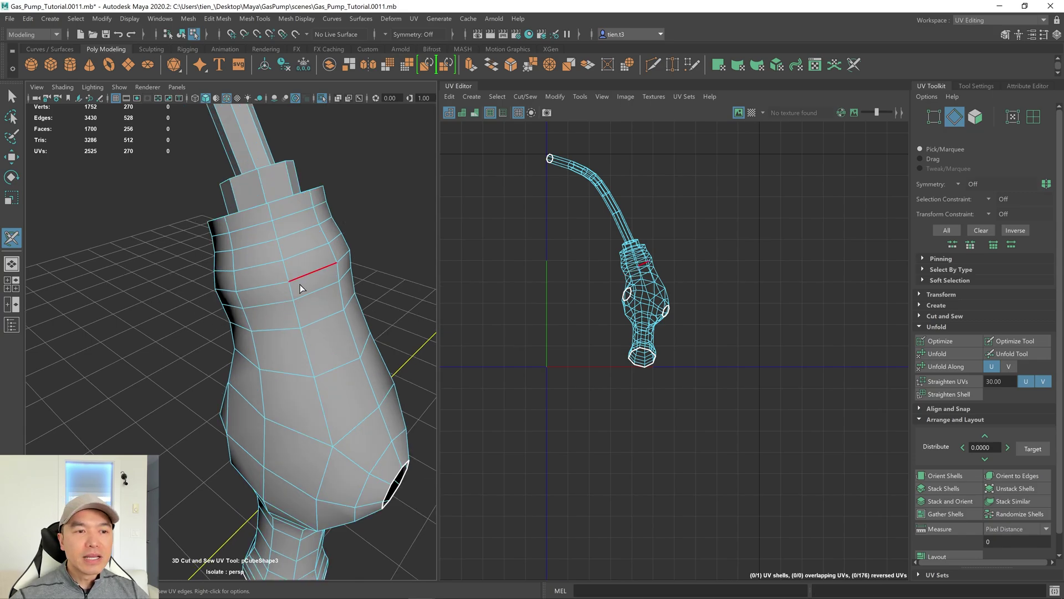
drag(292, 311, 300, 328)
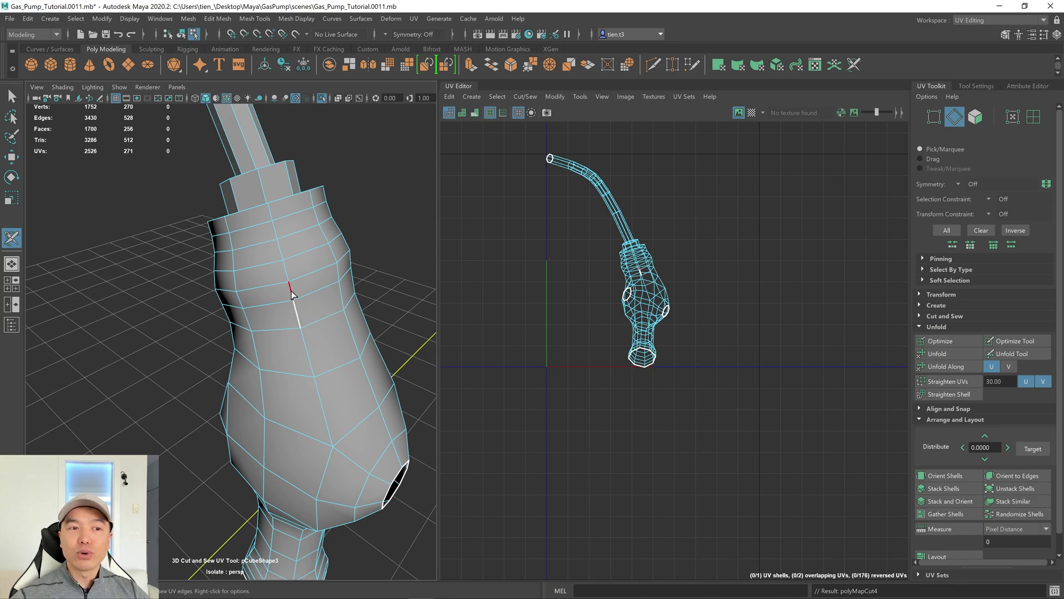
ctrl+click(298, 321)
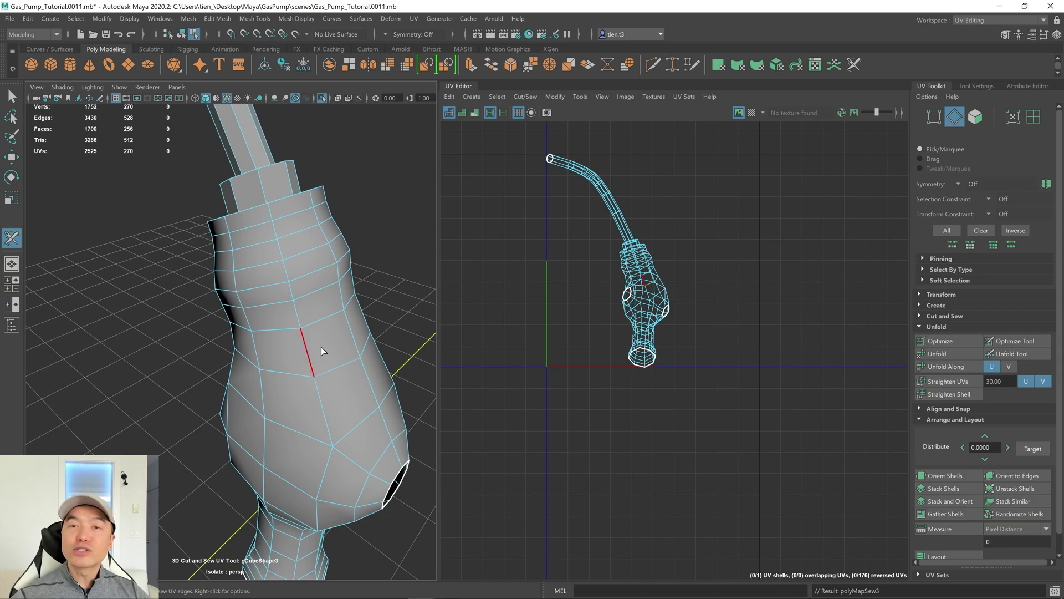
Cut UV seams along the edge loops at the handle's upper rim, the collar's base and upper rim, and the pipe's base
mouse_move(253, 317)
alt+mouse_down()
mouse_move(292, 323)
mouse_move(265, 321)
alt+mouse_up()
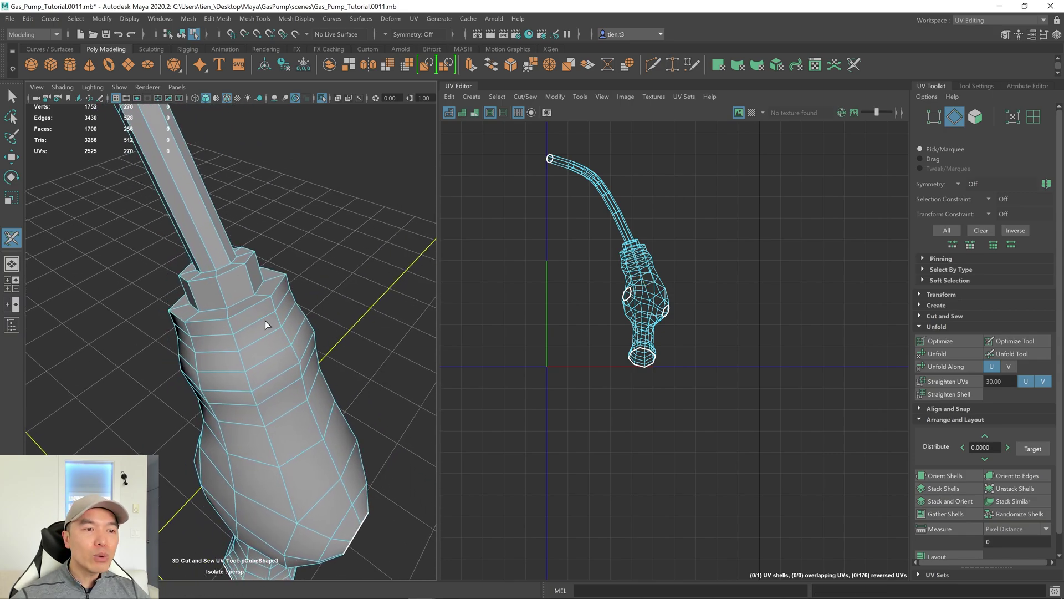
double_click(238, 312)
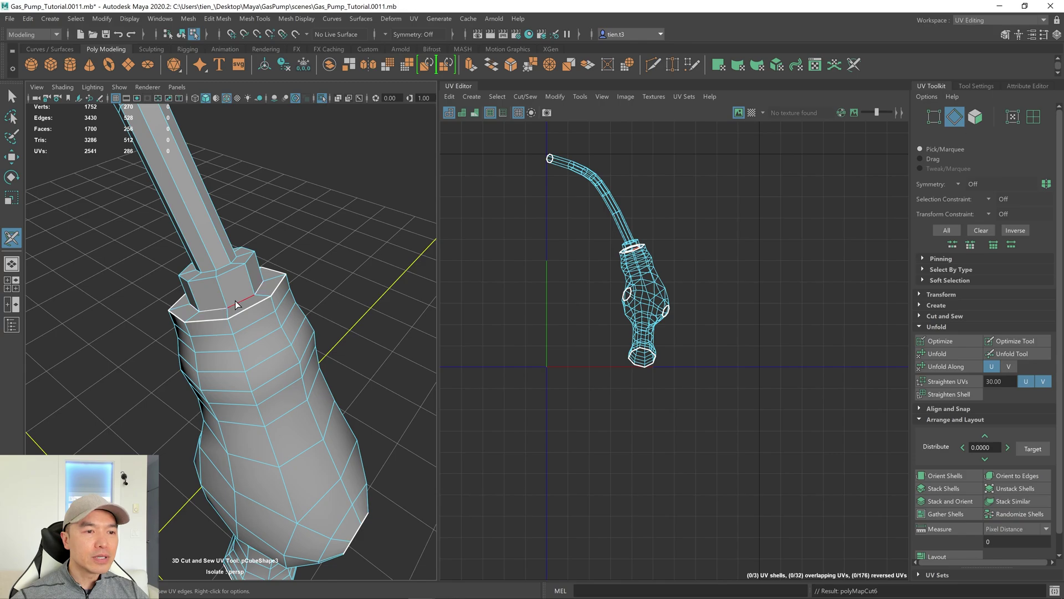
double_click(232, 272)
scroll(232, 273, up, 3)
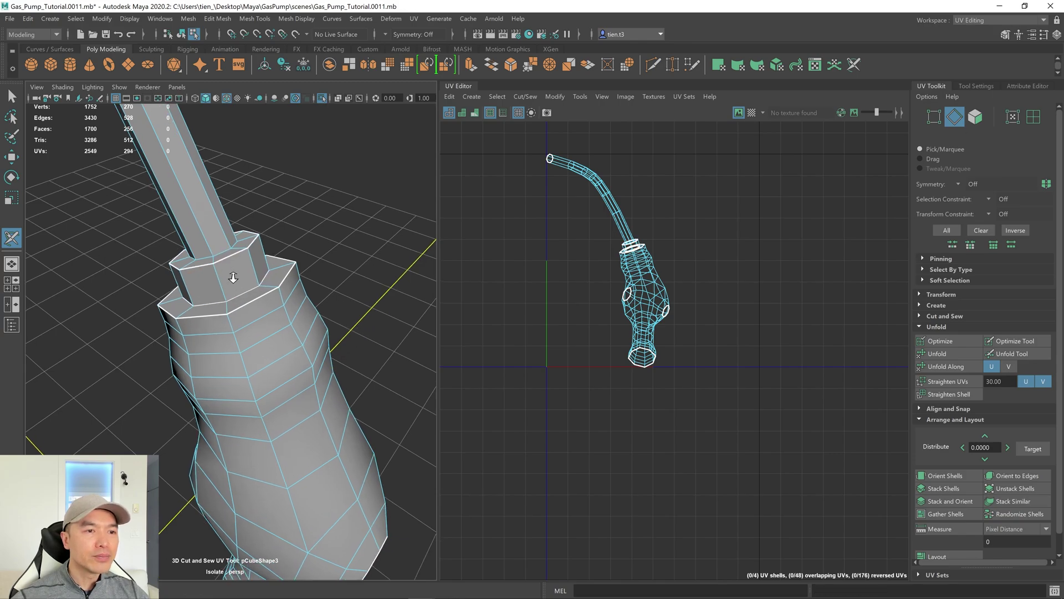
scroll(265, 274, down, 3)
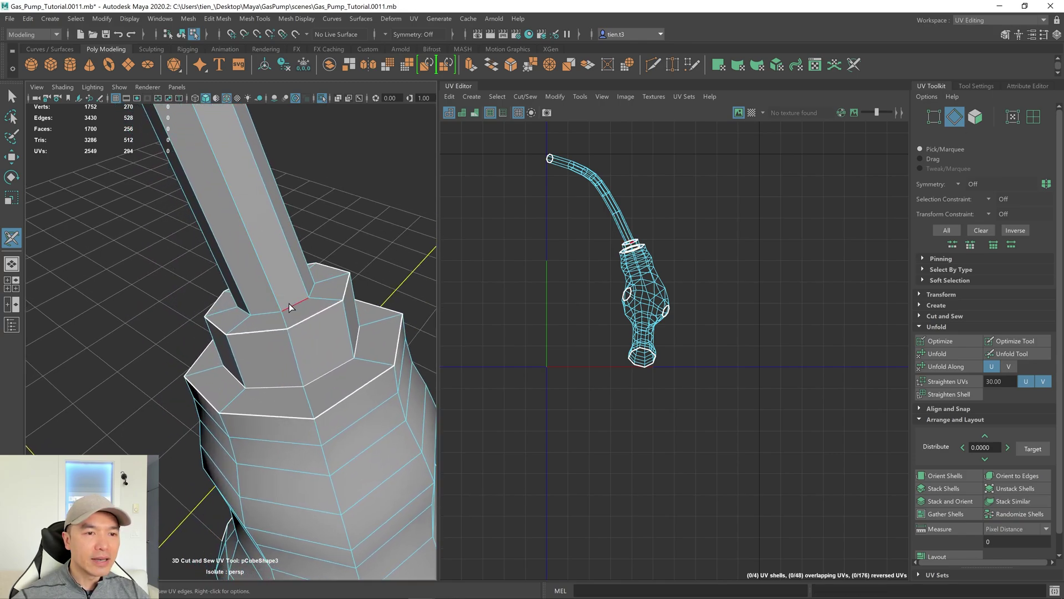
double_click(288, 307)
Cut a lengthwise UV seam along the pipe's underside, from its open end down to the collar
key(f)
alt+drag(281, 308, 335, 272)
alt+right_drag(335, 272, 361, 255)
scroll(361, 255, up, 2)
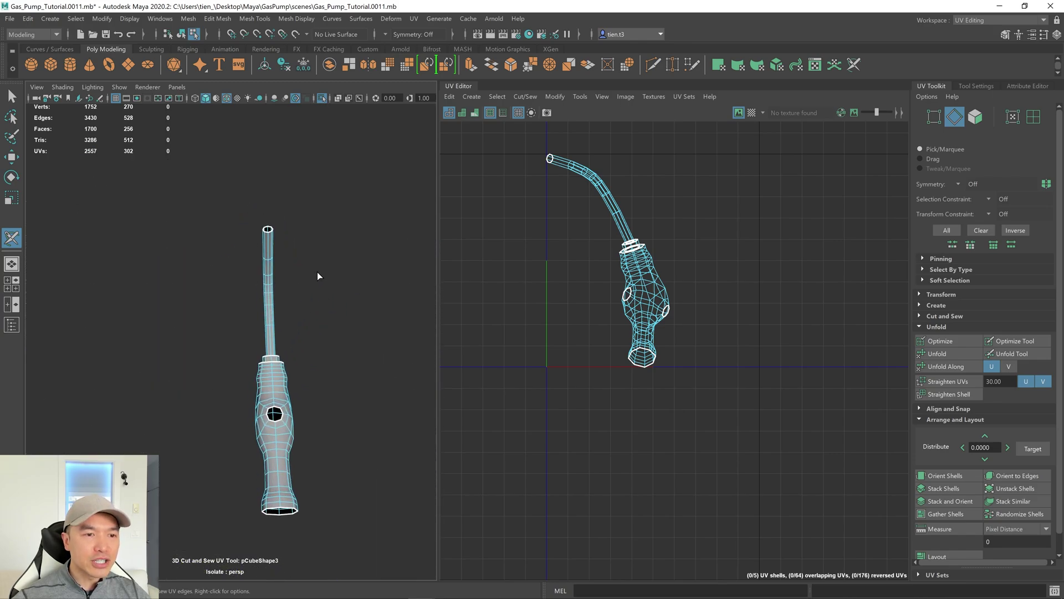
scroll(318, 273, down, 5)
alt+drag(316, 277, 307, 285)
scroll(307, 271, up, 6)
alt+drag(296, 181, 308, 241)
alt+middle_drag(314, 356, 316, 458)
scroll(299, 252, up, 6)
scroll(299, 247, up, 8)
alt+middle_drag(327, 211, 257, 394)
click(227, 331)
double_click(227, 331)
alt+middle_drag(227, 337, 283, 337)
mouse_move(286, 488)
alt+middle_down()
mouse_move(281, 289)
mouse_move(281, 502)
alt+middle_up()
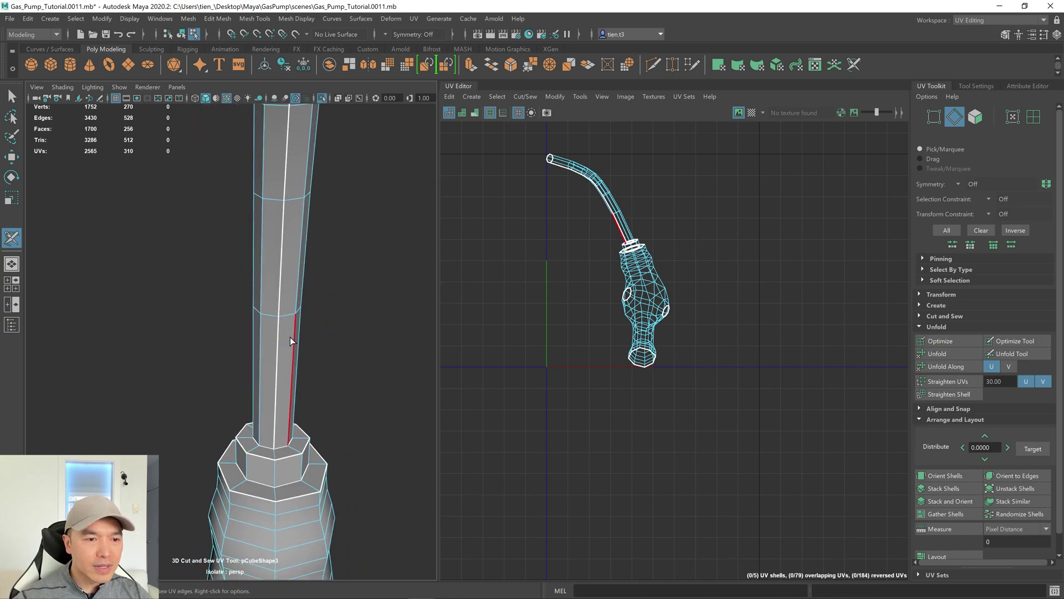
click(278, 443)
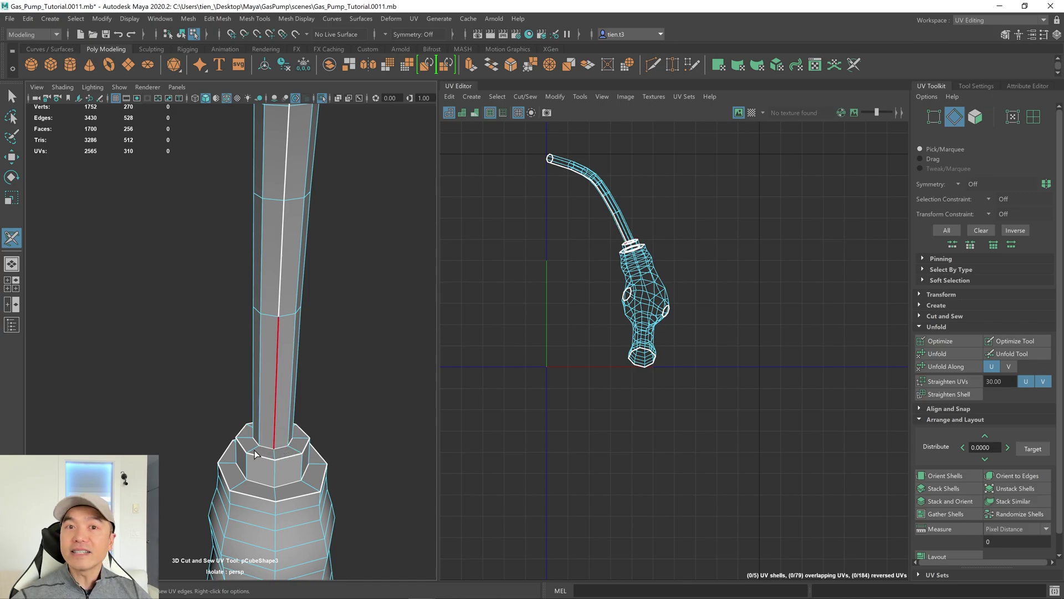
Cut the collar's vertical edge in line with the pipe's seam
alt+middle_drag(339, 453, 326, 376)
scroll(281, 392, up, 5)
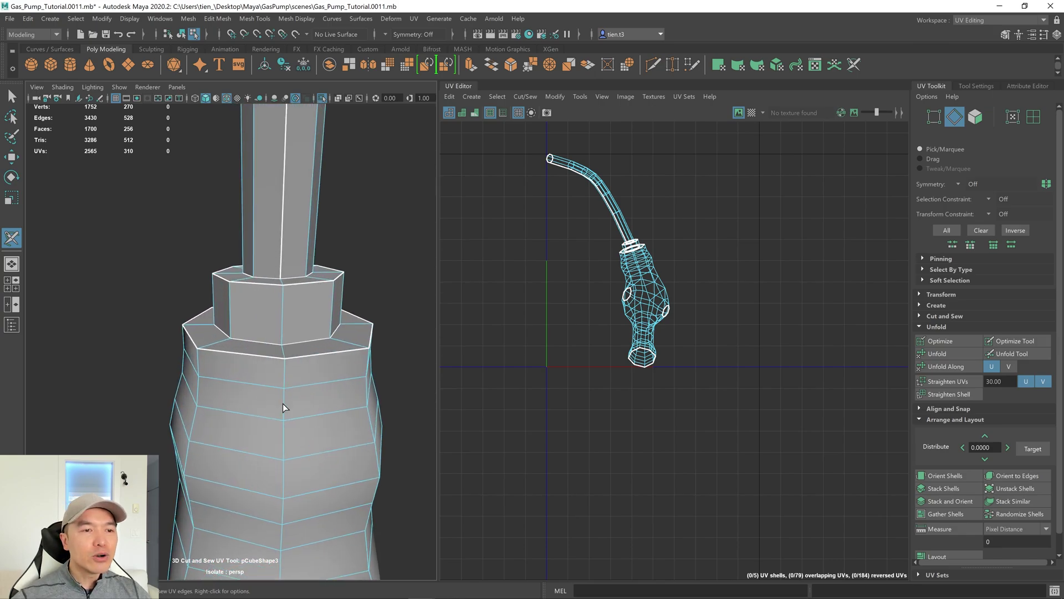
click(281, 337)
click(283, 332)
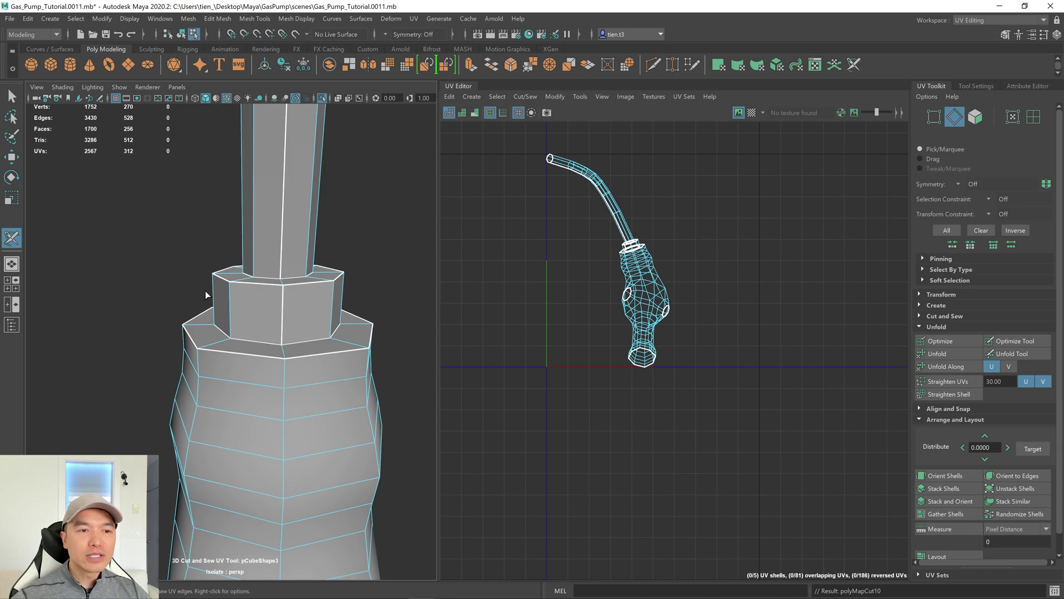
Cut the handle lengthwise above and below the hole on the pipe-seam side, then leave the cutting tool
scroll(339, 355, down, 5)
alt+drag(338, 355, 322, 323)
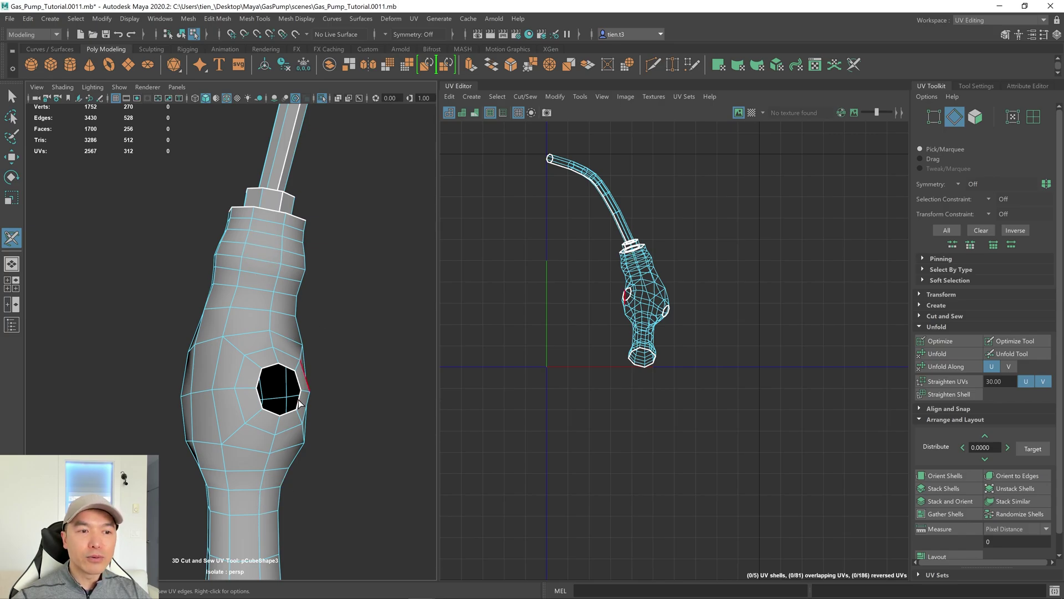
double_click(278, 271)
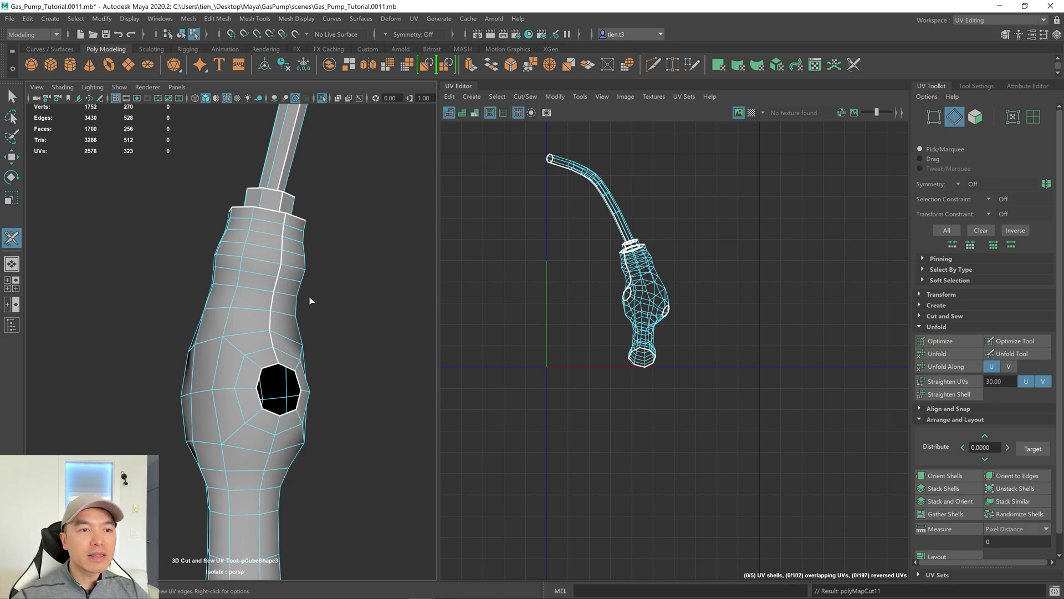
double_click(273, 447)
scroll(302, 423, down, 4)
alt+drag(302, 424, 307, 381)
key(q)
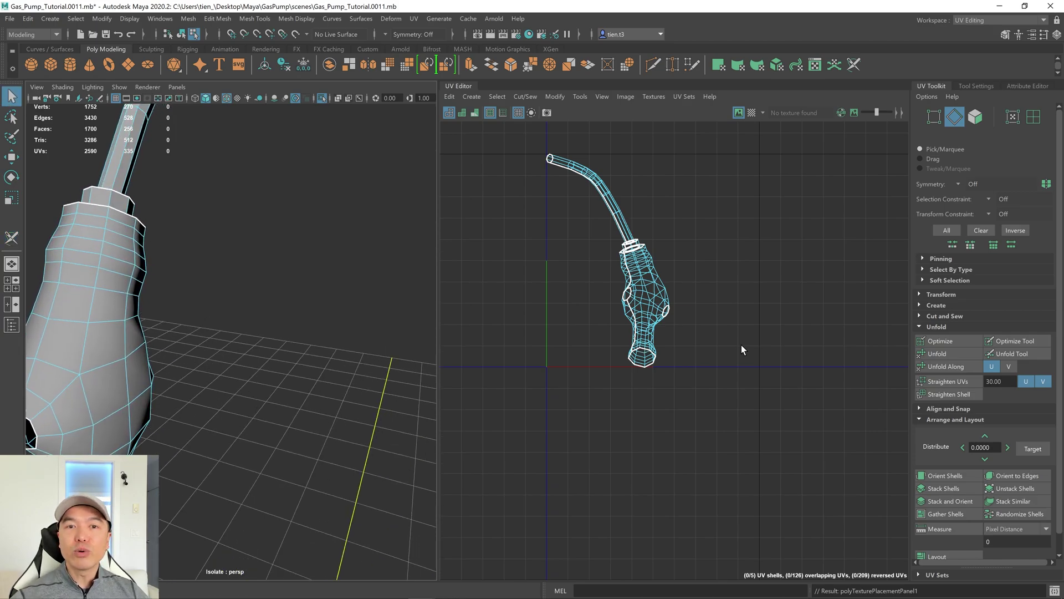
Switch to UV shell selection and move the handle's shell upward in the UV layout
right_drag(766, 242, 701, 219)
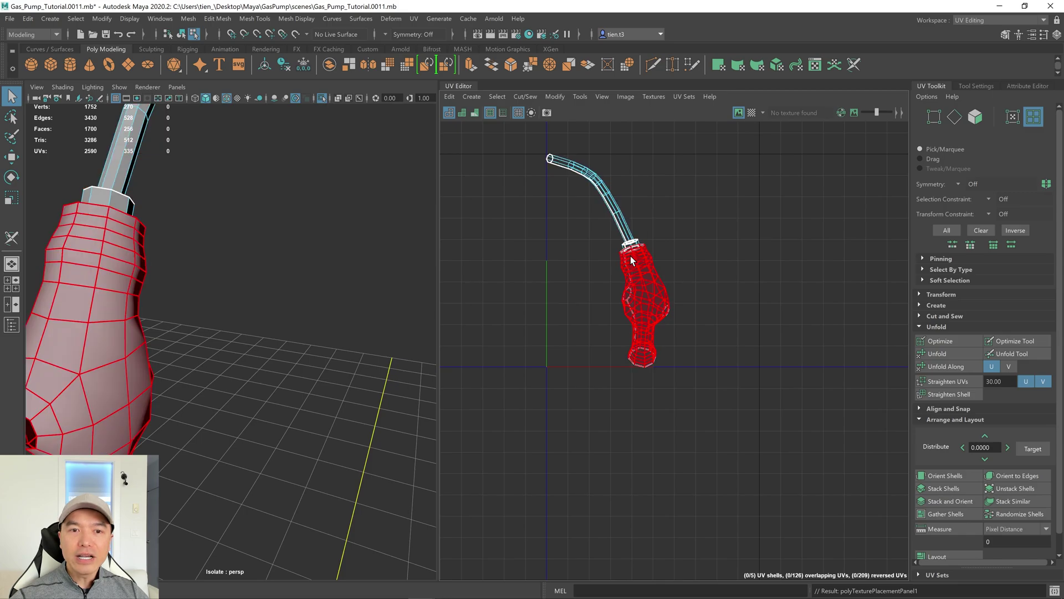
click(646, 293)
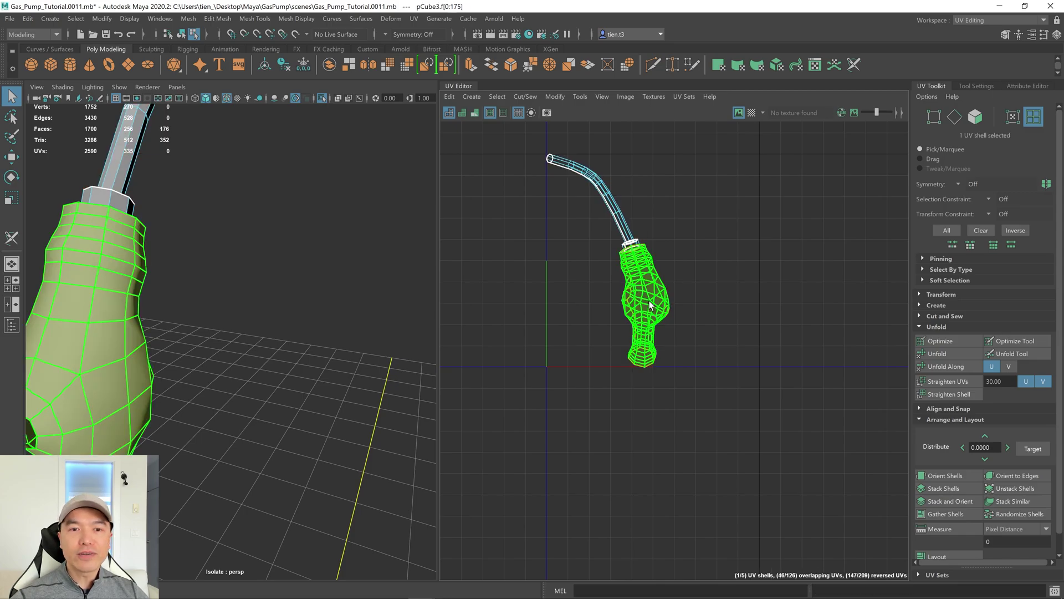
key(w)
drag(644, 294, 627, 259)
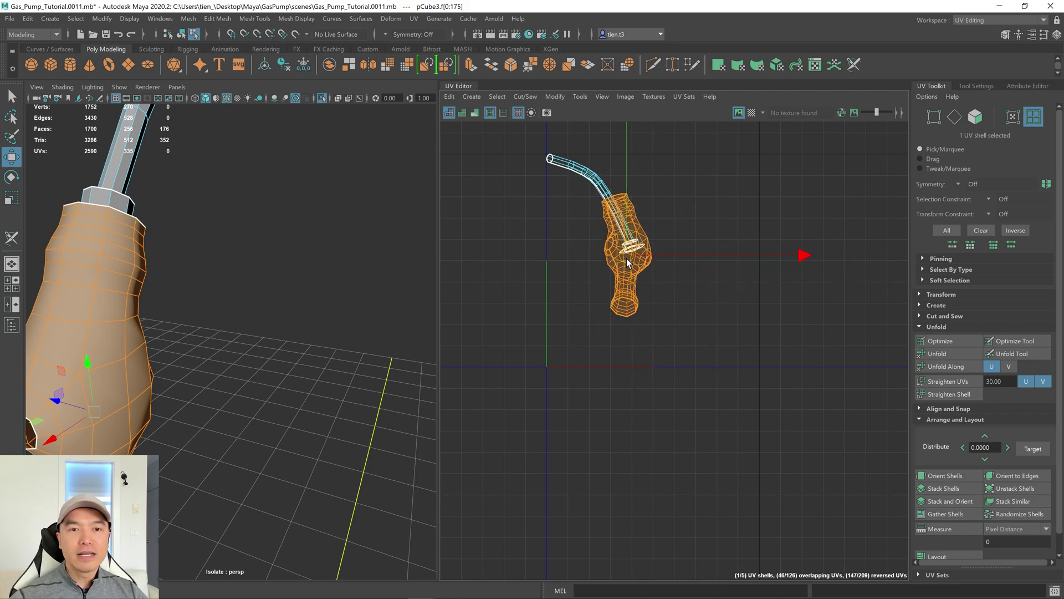
Unfold all five of the nozzle's UV shells, then stack-orient and unstack them
drag(508, 133, 775, 386)
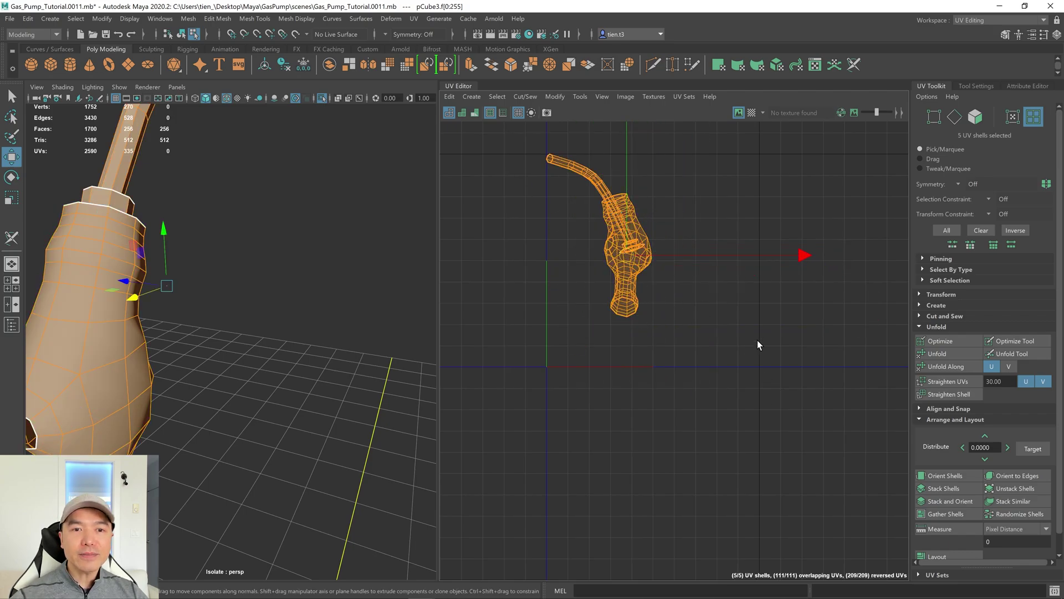
click(937, 353)
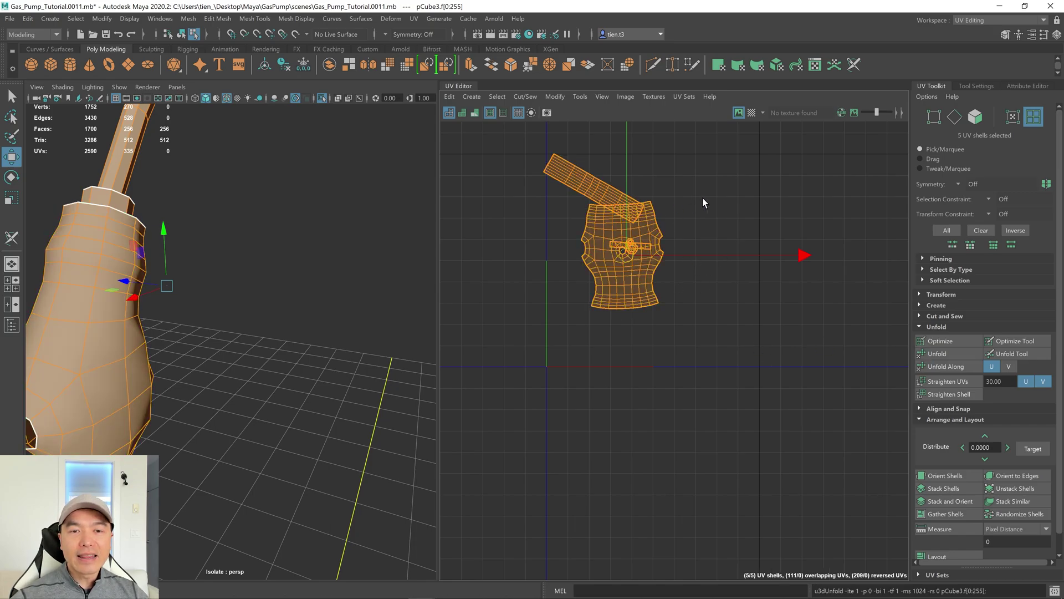
scroll(704, 197, up, 3)
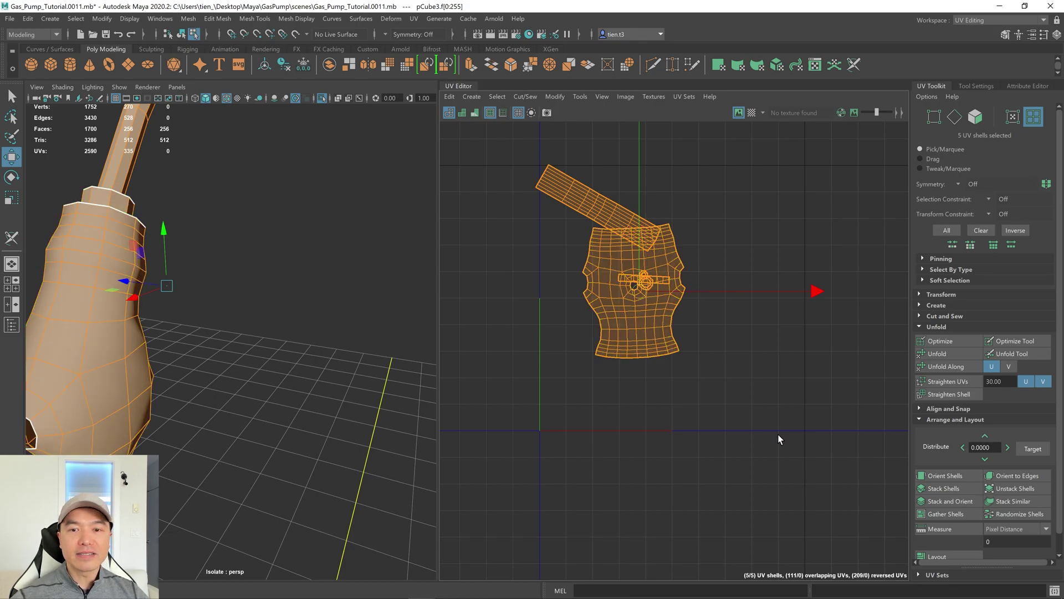
click(937, 500)
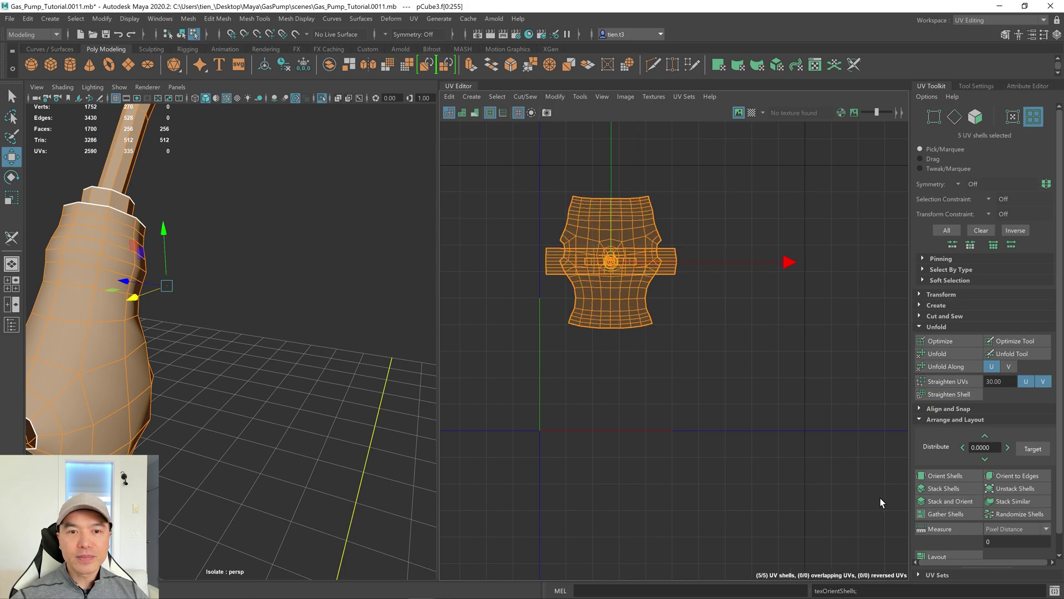
click(1024, 488)
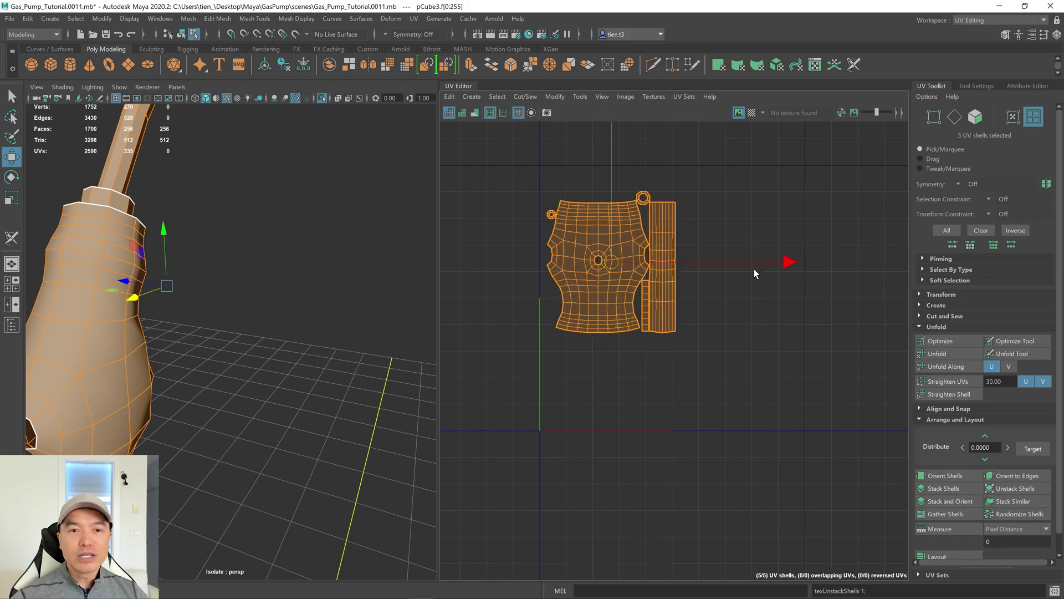
Straighten the UVs of the pipe's shell in both U and V with the angle at 30
scroll(741, 258, up, 2)
scroll(737, 263, up, 4)
alt+middle_drag(610, 288, 753, 277)
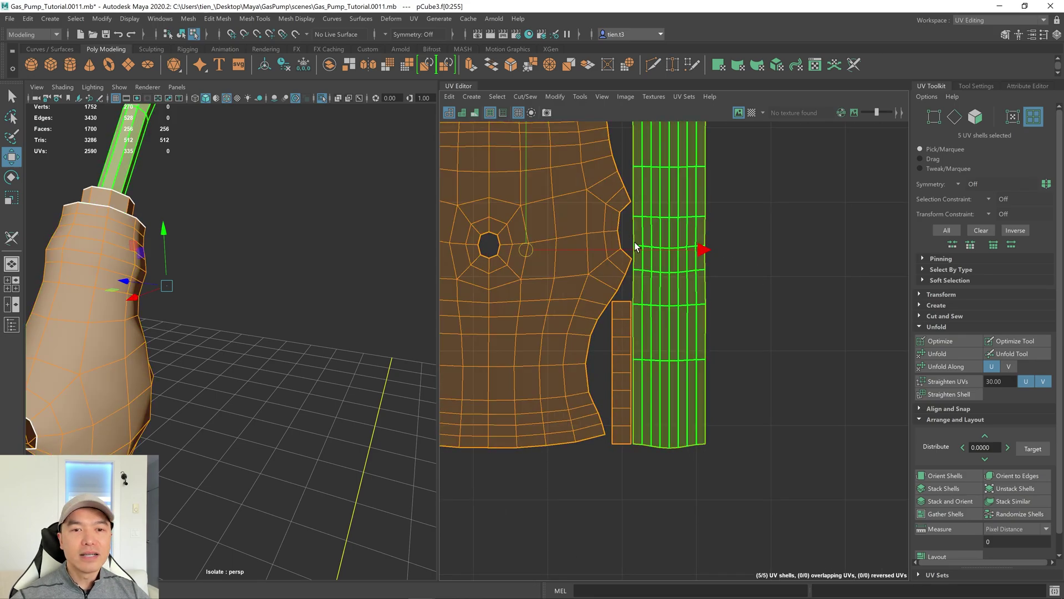
scroll(639, 239, down, 1)
scroll(641, 239, down, 2)
scroll(720, 201, up, 4)
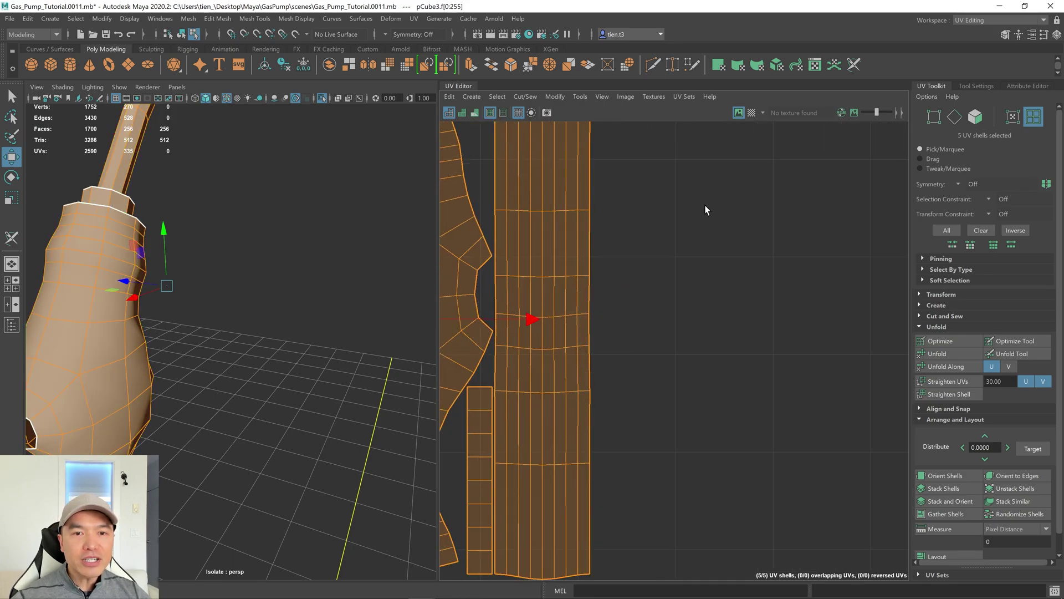
click(547, 239)
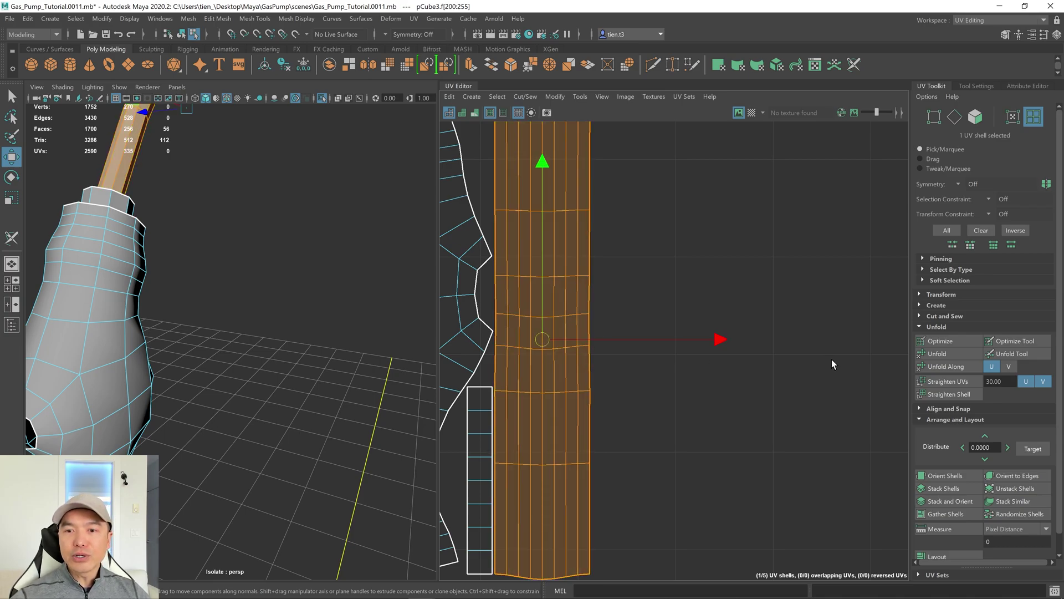
click(948, 382)
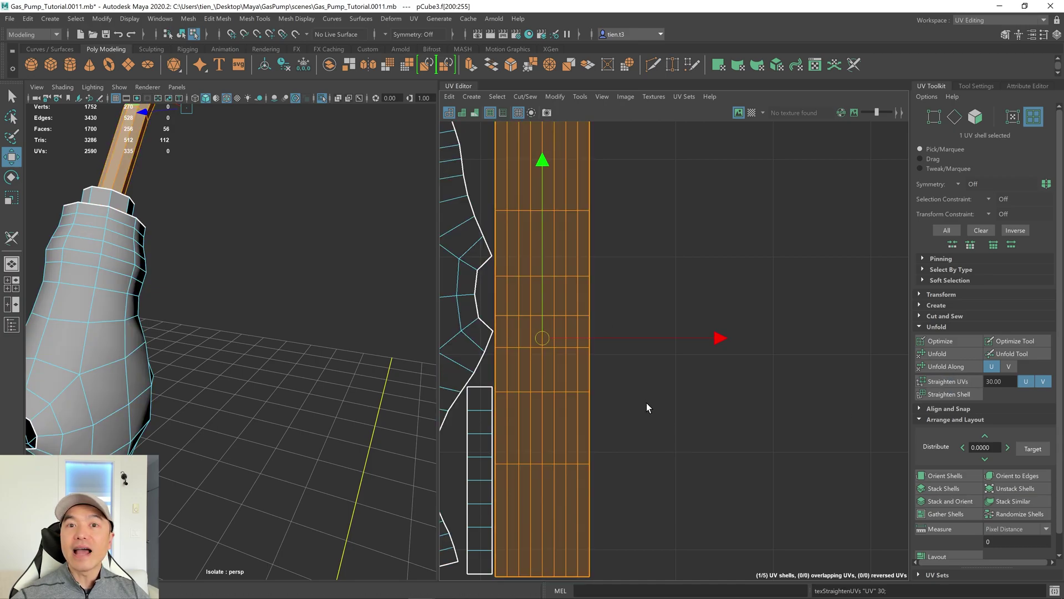
Scale down all five nozzle shells together and move them below the 0–1 UV tile, leaving them deselected
scroll(646, 403, down, 5)
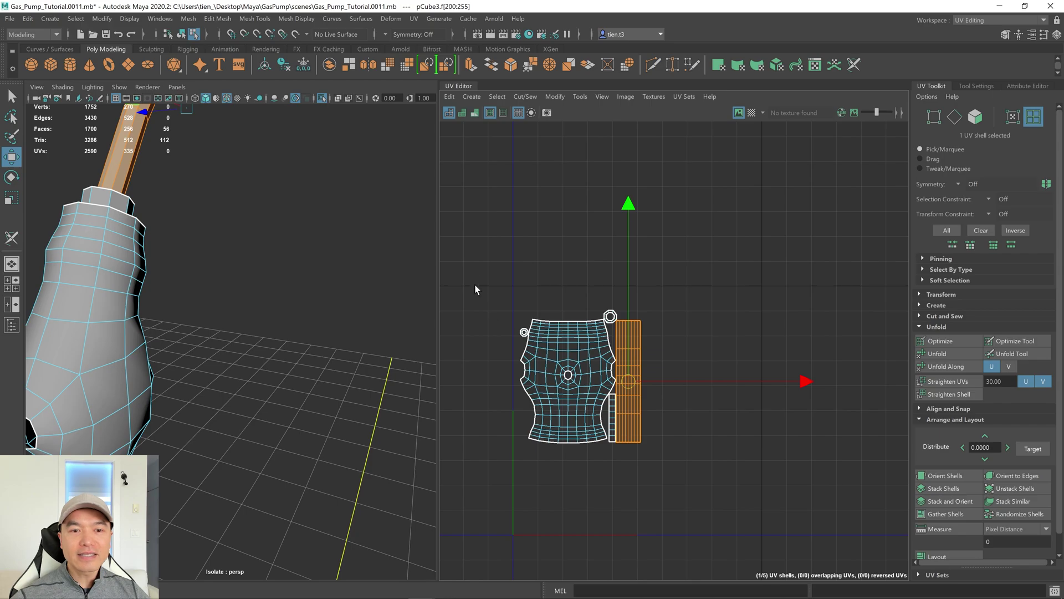
drag(485, 305, 719, 465)
key(r)
drag(584, 380, 475, 428)
key(w)
drag(581, 375, 735, 585)
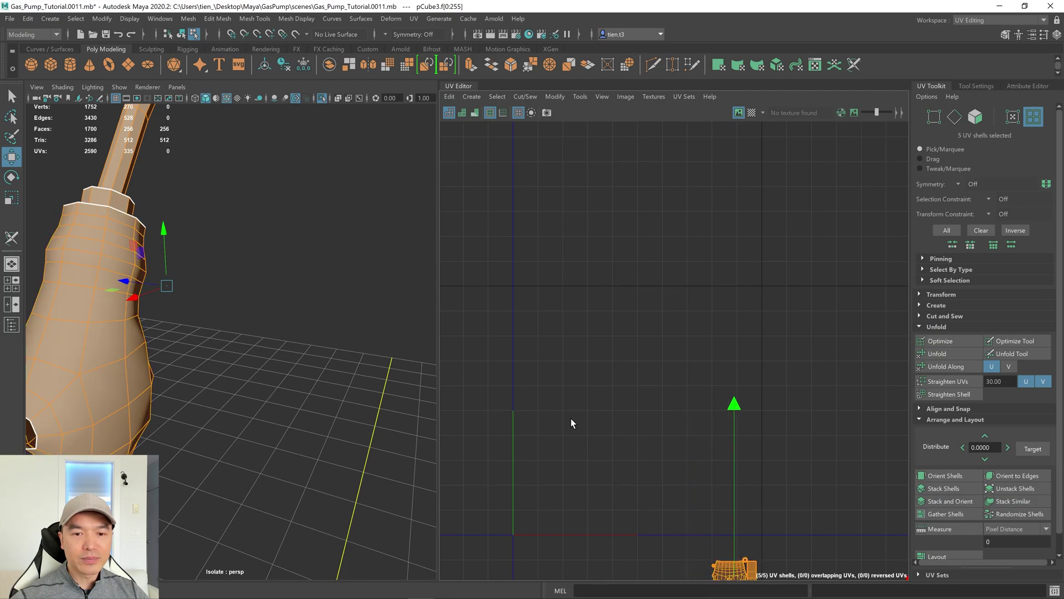
click(583, 360)
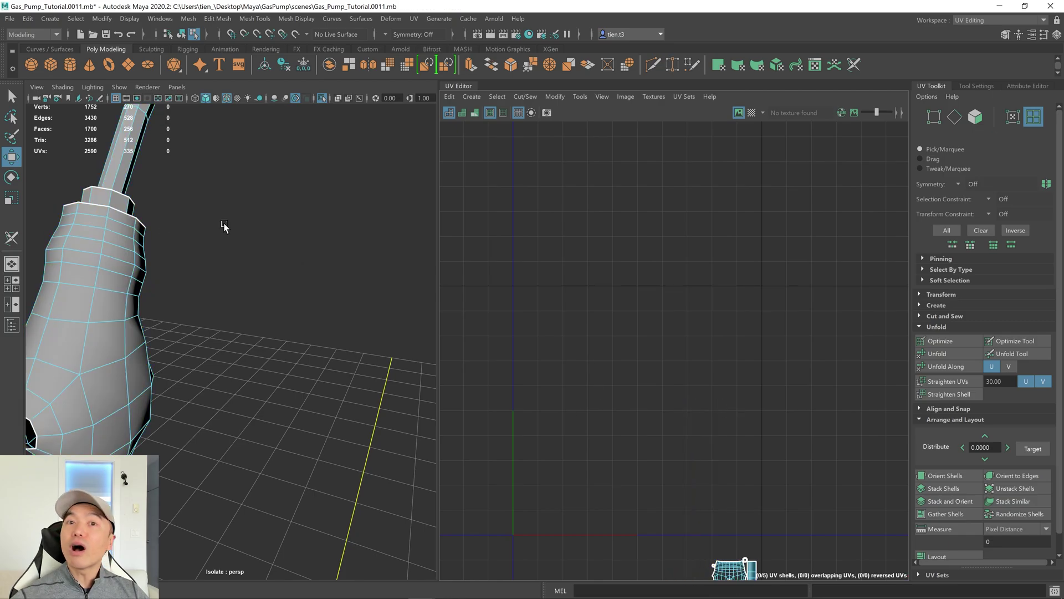
Return to object selection, show the whole model again, then select the hexagonal bolt behind the nozzle and isolate it
right_drag(225, 229, 272, 199)
click(321, 98)
key(f)
alt+drag(290, 271, 285, 275)
scroll(280, 280, up, 5)
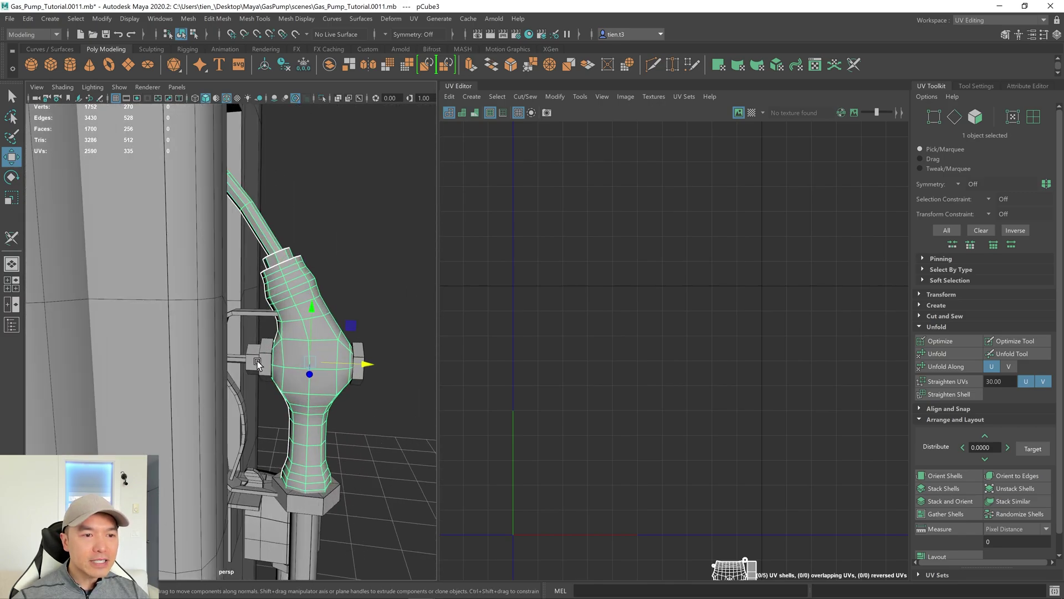
click(257, 361)
alt+drag(291, 400, 254, 386)
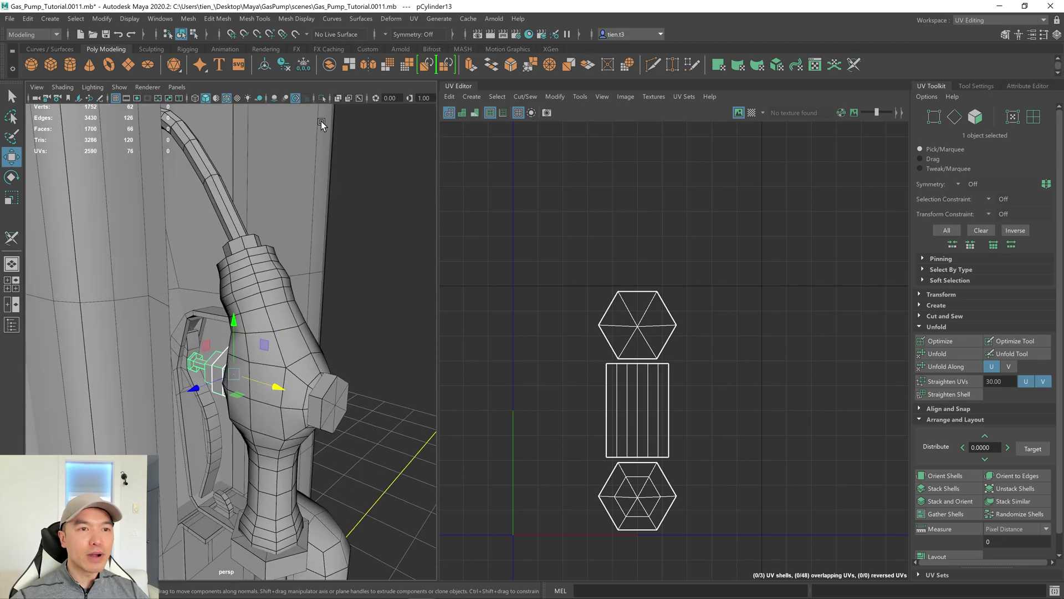
click(322, 98)
scroll(295, 244, up, 4)
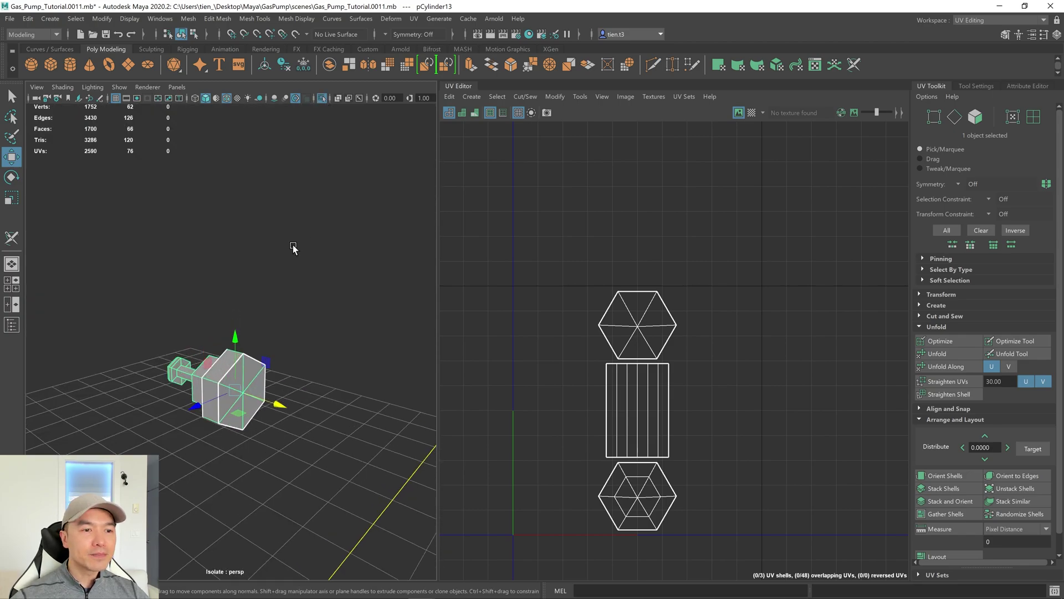
Apply a camera-based UV projection to the isolated bolt and return to object selection
alt+drag(326, 170, 316, 181)
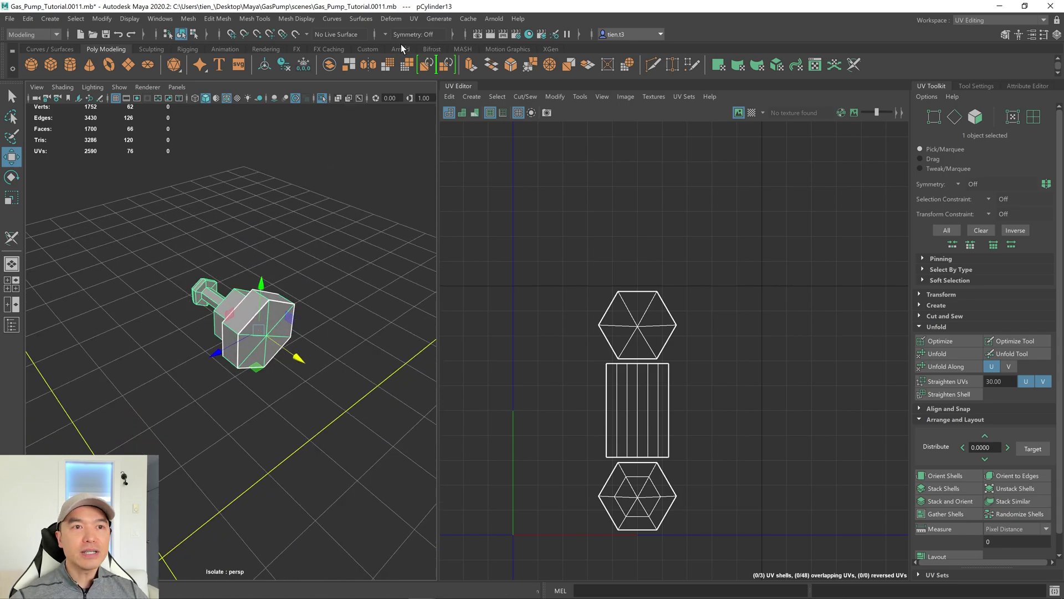
click(414, 19)
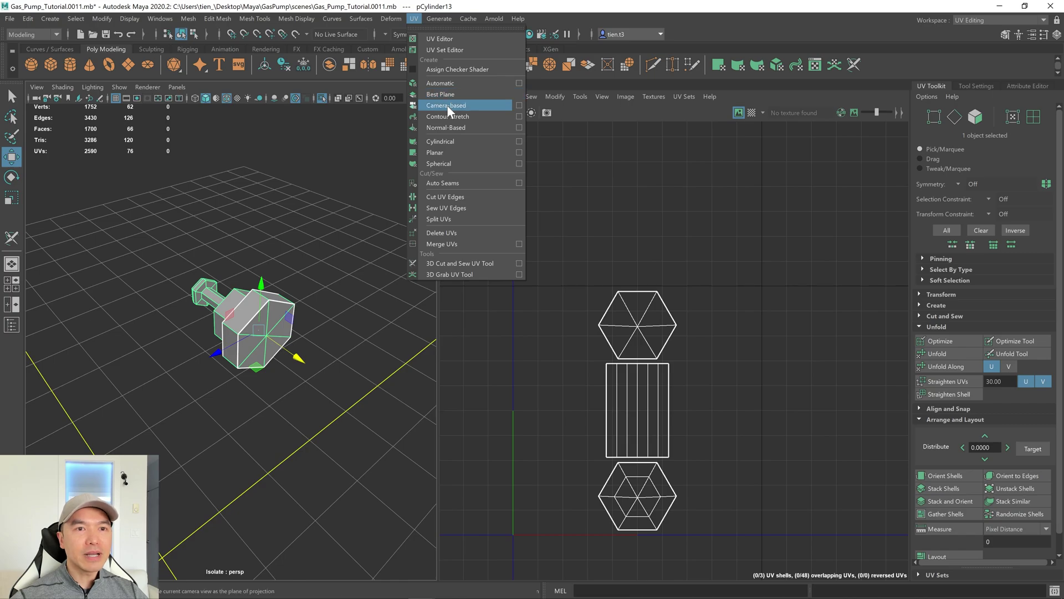
click(447, 105)
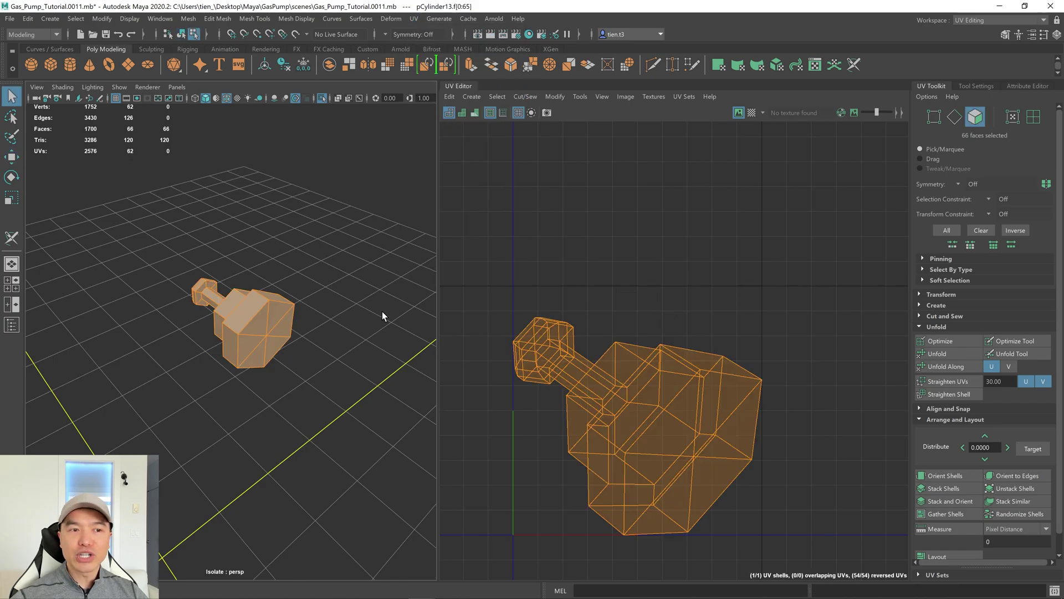
right_drag(244, 297, 303, 241)
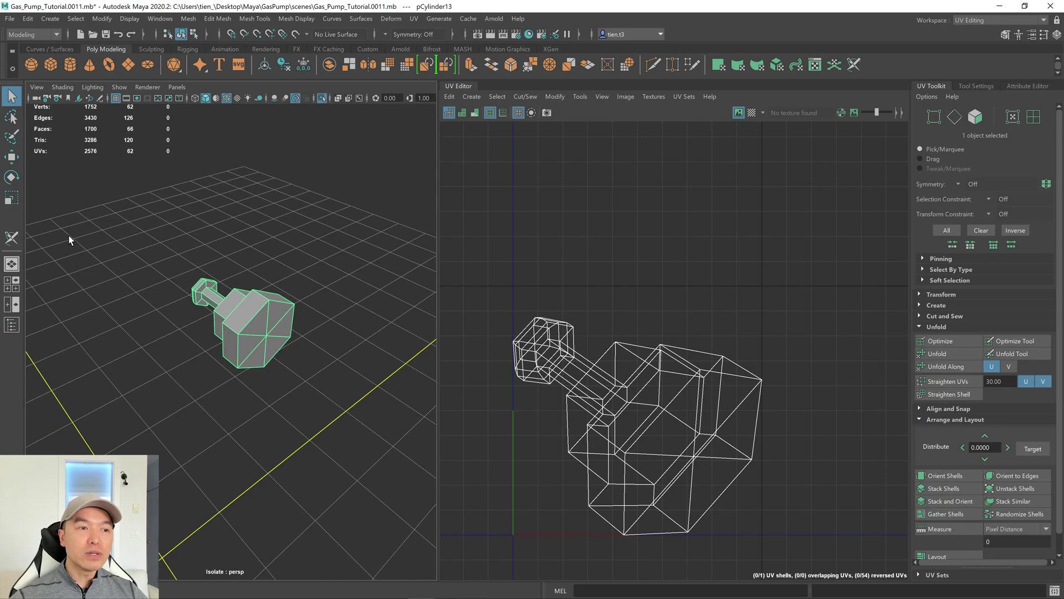
Using the 3D Cut and Sew UV Tool, cut the UV edge loops around the bolt's large hexagonal head
click(16, 238)
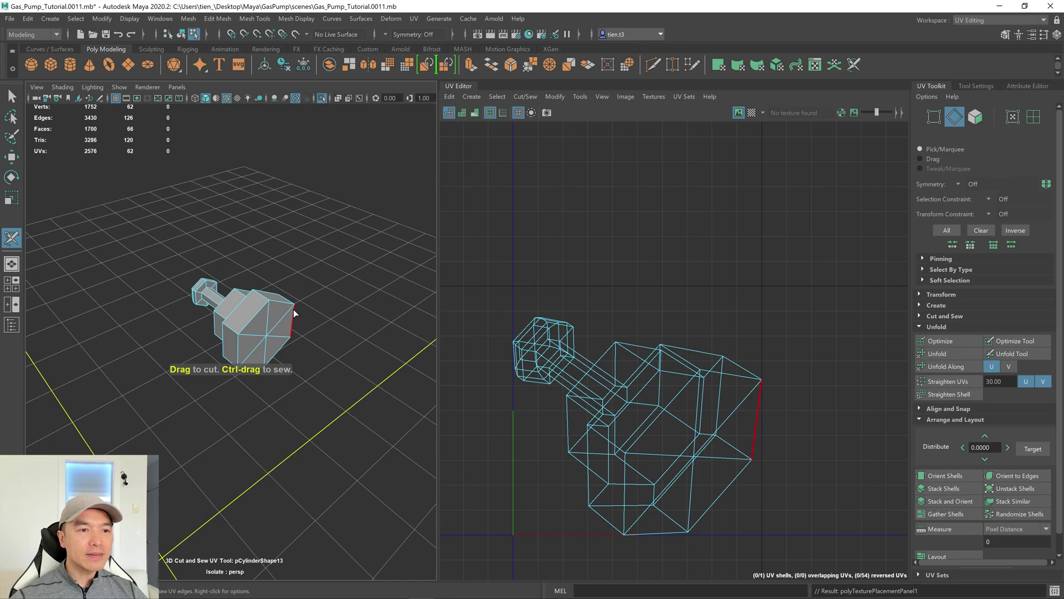
scroll(294, 309, up, 3)
click(283, 295)
click(229, 282)
alt+drag(230, 290, 252, 307)
double_click(288, 315)
alt+right_drag(252, 307, 240, 285)
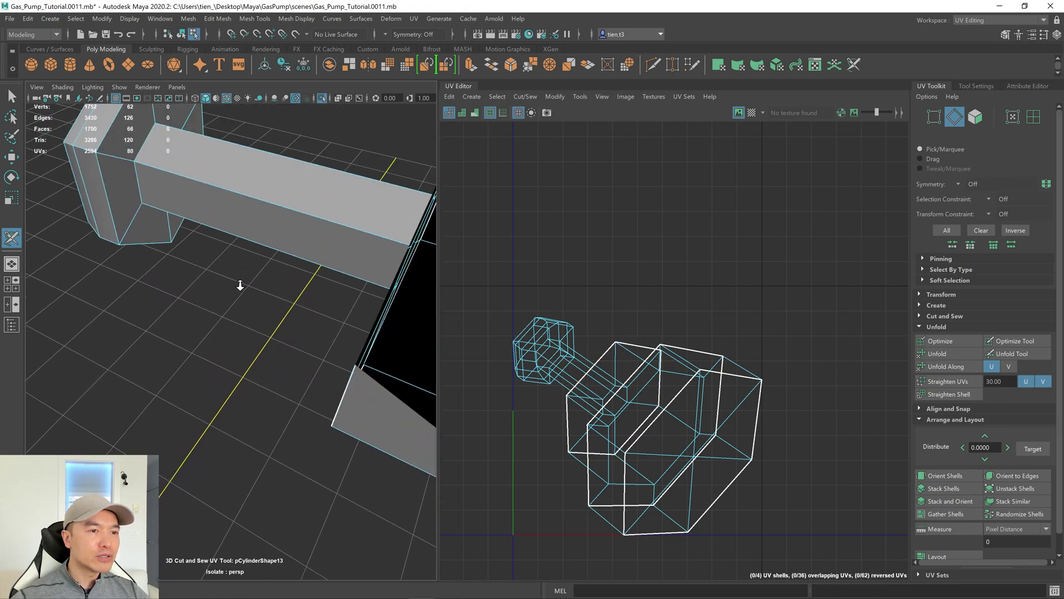
Cut the UV edge loops where the shaft meets the small hexagonal end and around both rims of that end
alt+right_drag(226, 243, 210, 247)
click(168, 197)
click(168, 198)
alt+drag(168, 197, 190, 243)
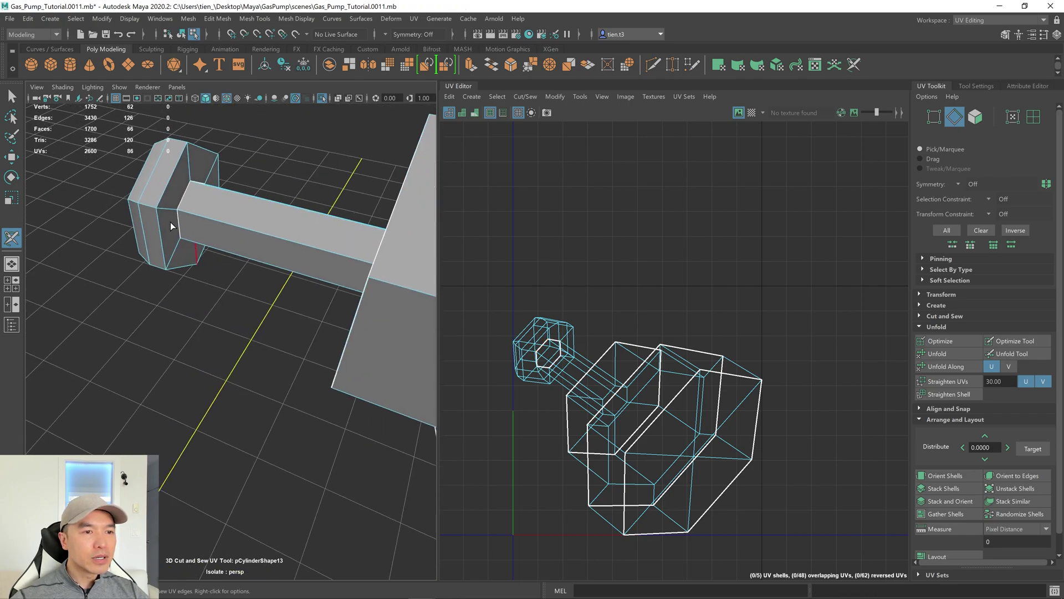
click(170, 184)
alt+drag(175, 207, 358, 274)
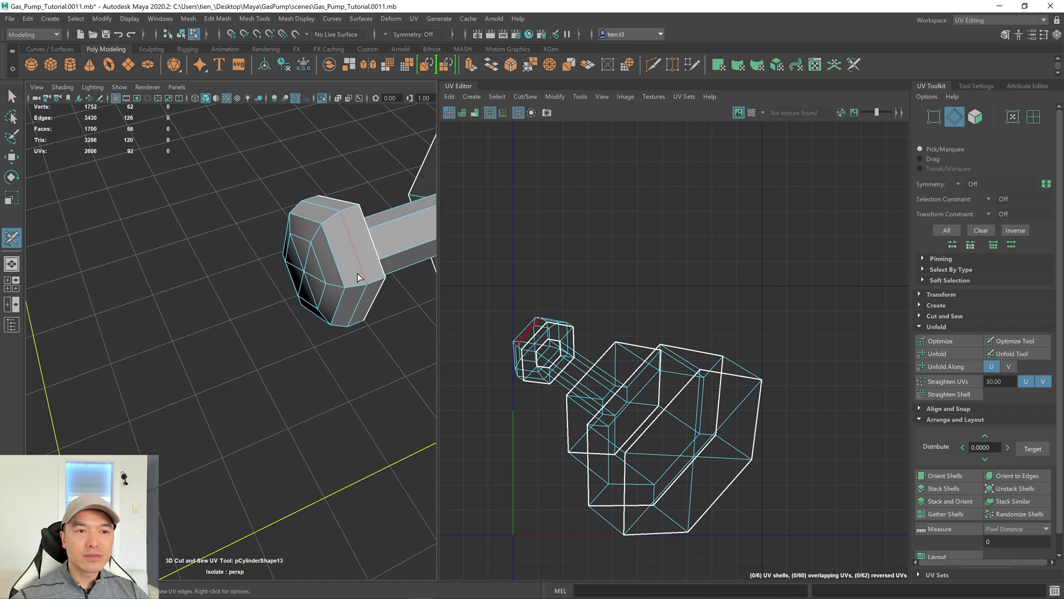
click(351, 245)
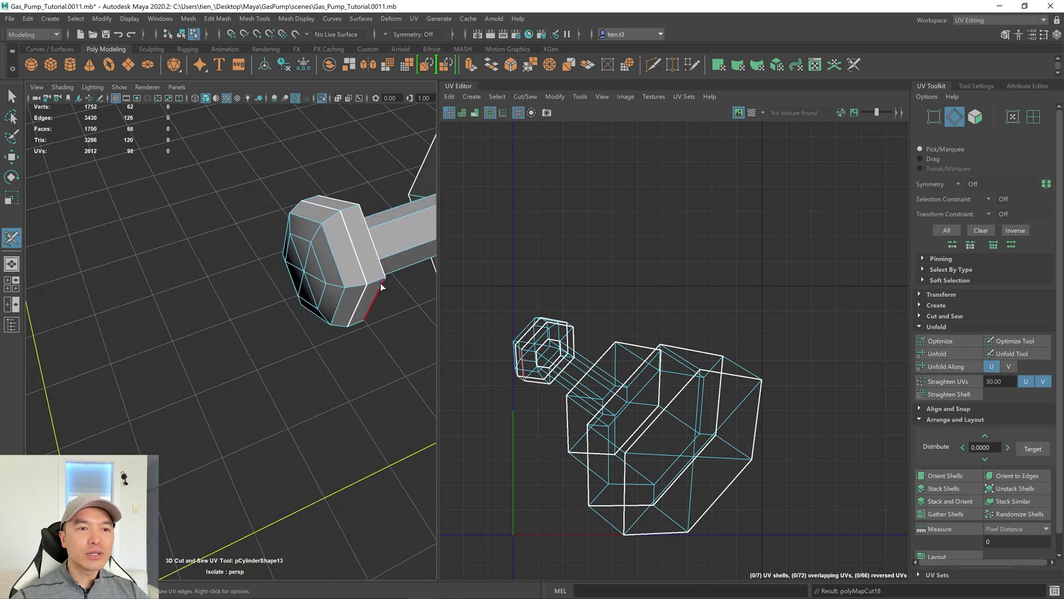
Cut the UV edge loops where the shaft joins the bolt's body and around the body's shaft-side rim
alt+middle_drag(334, 273, 290, 273)
mouse_move(290, 274)
alt+right_down()
mouse_move(304, 268)
mouse_move(276, 269)
alt+right_up()
alt+drag(275, 268, 284, 263)
click(218, 217)
click(290, 216)
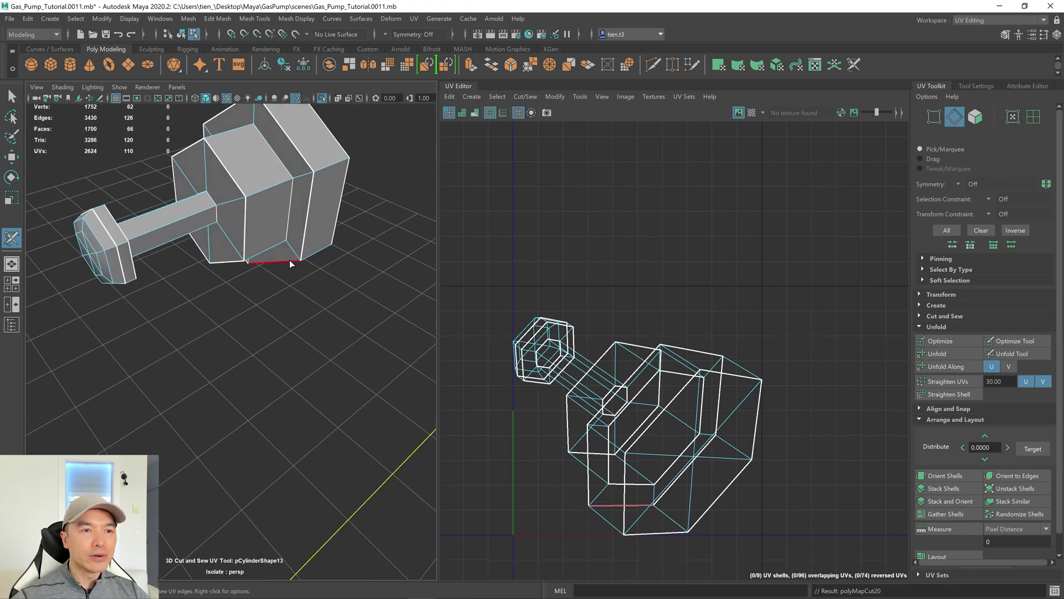
Cut a lengthwise UV seam along the sides of each hexagonal section and along the shaft of the bolt
alt+drag(239, 281, 255, 227)
scroll(252, 228, up, 5)
alt+middle_drag(252, 228, 273, 292)
click(278, 265)
click(275, 353)
alt+drag(319, 393, 310, 338)
click(247, 235)
click(253, 341)
scroll(316, 401, down, 5)
alt+drag(301, 399, 245, 436)
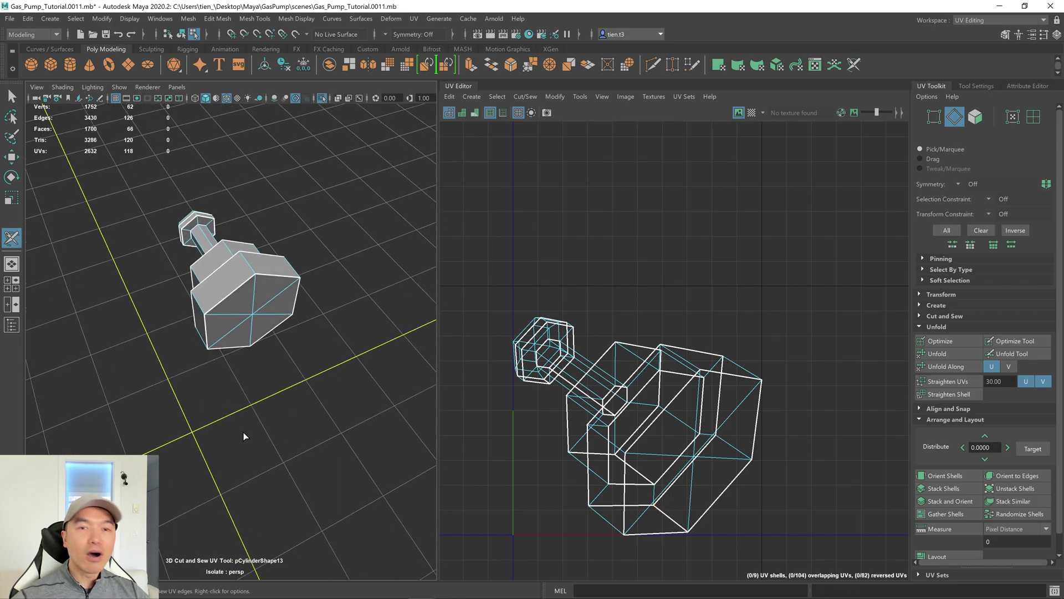
Select all nine of the bolt's UV shells, unfold them, then stack-orient and unstack them
click(12, 99)
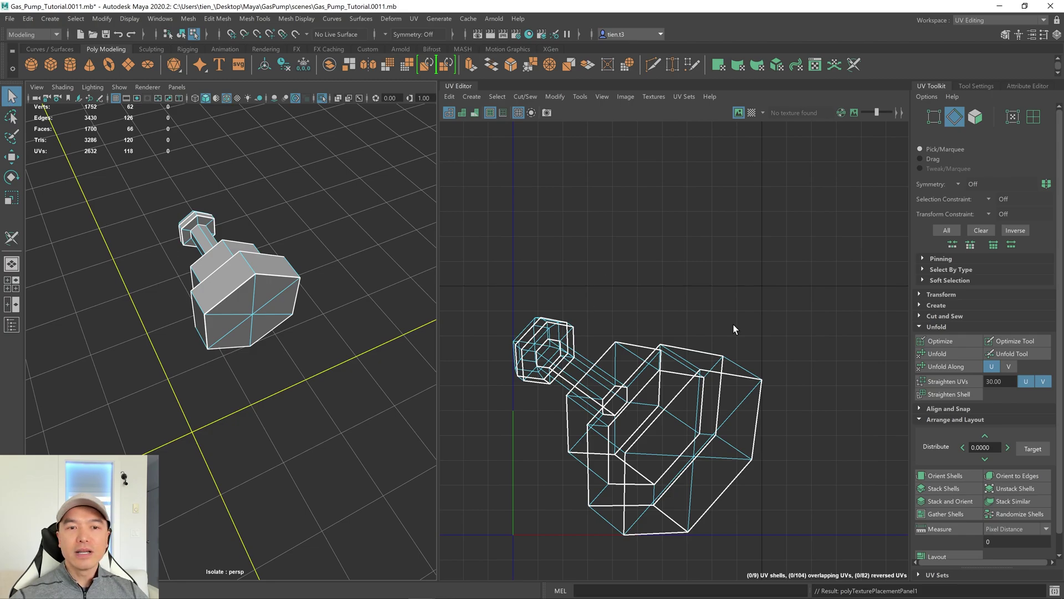
right_drag(737, 234, 689, 216)
scroll(576, 294, down, 3)
drag(511, 250, 796, 511)
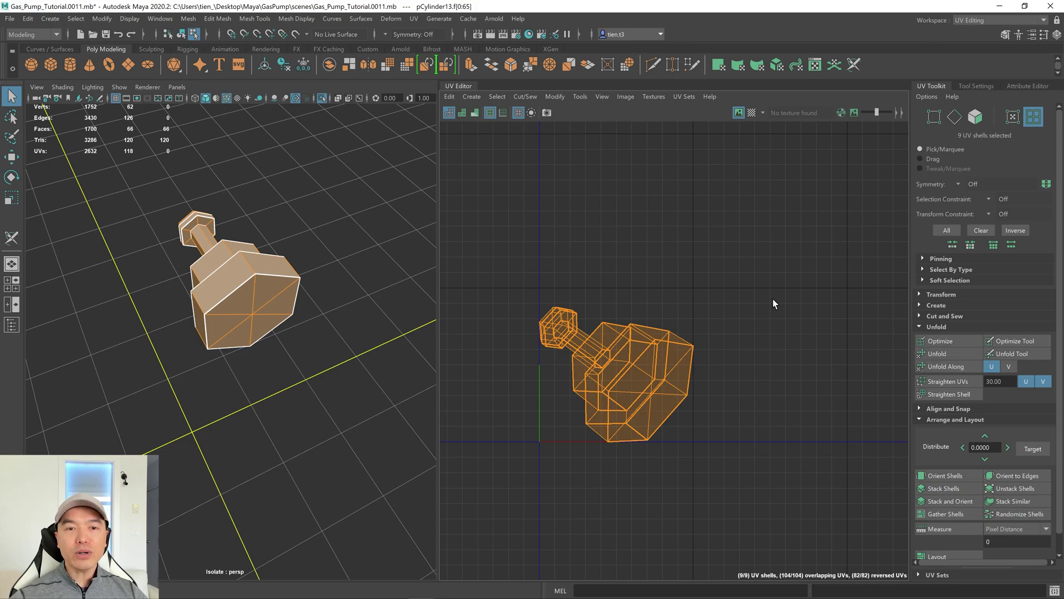
shift+right_drag(789, 248, 591, 249)
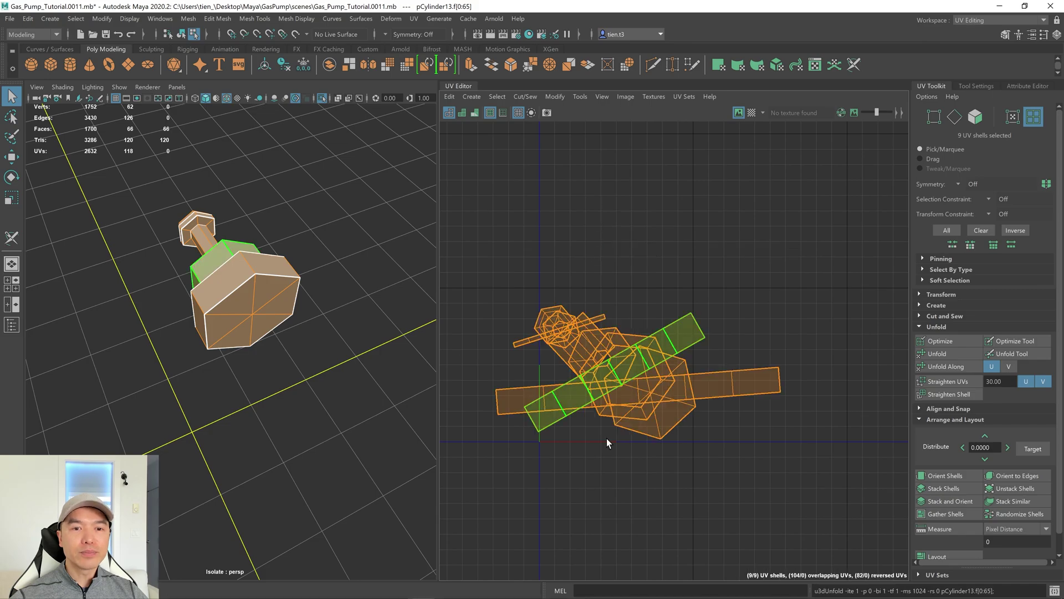
click(963, 500)
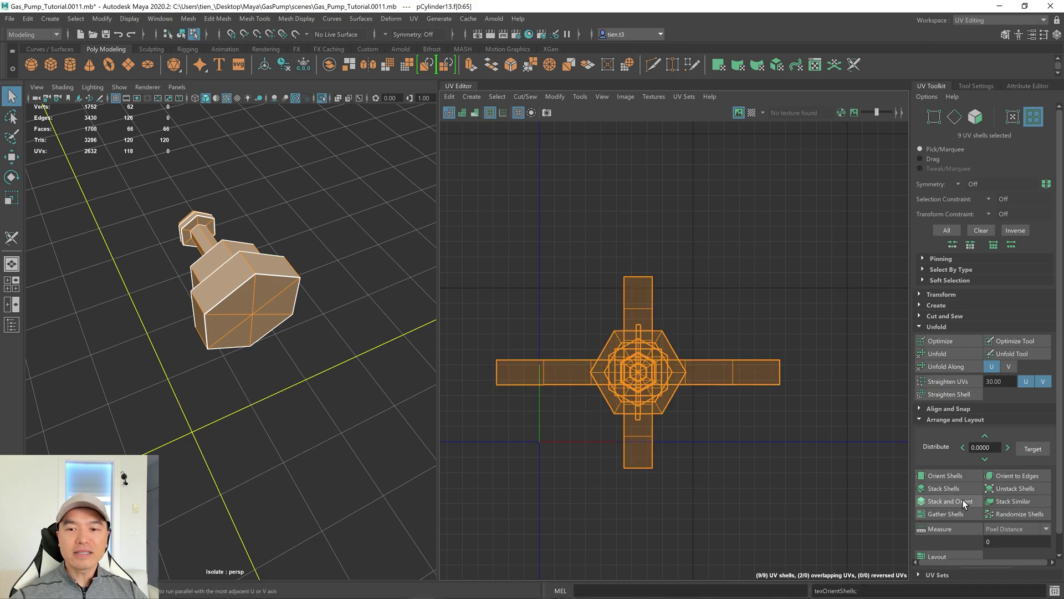
click(1023, 489)
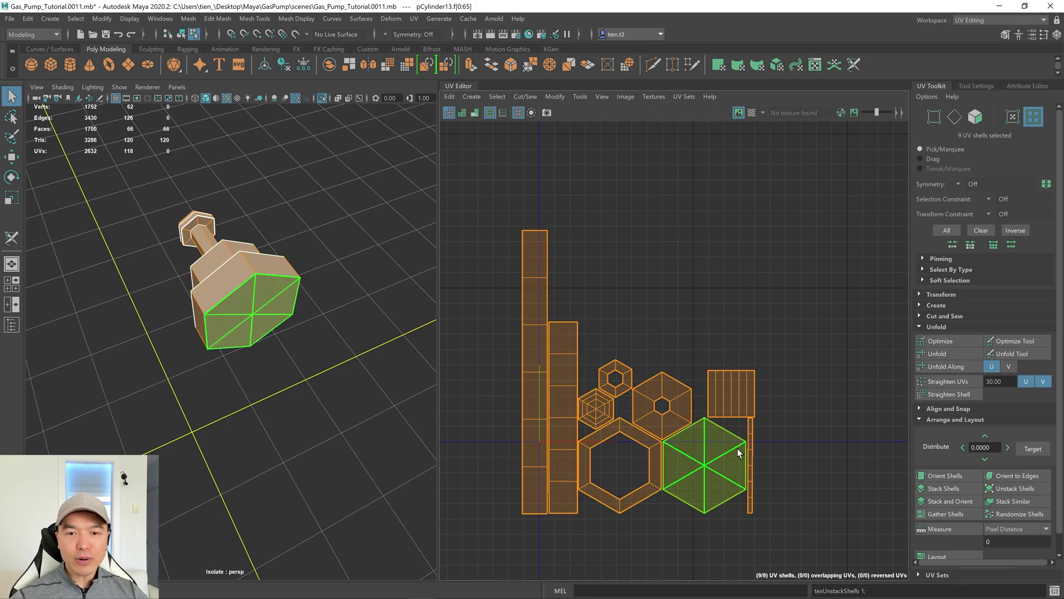
Straighten the UVs of the narrow strip shell from the small end in both U and V with the angle at 30
scroll(544, 318, up, 4)
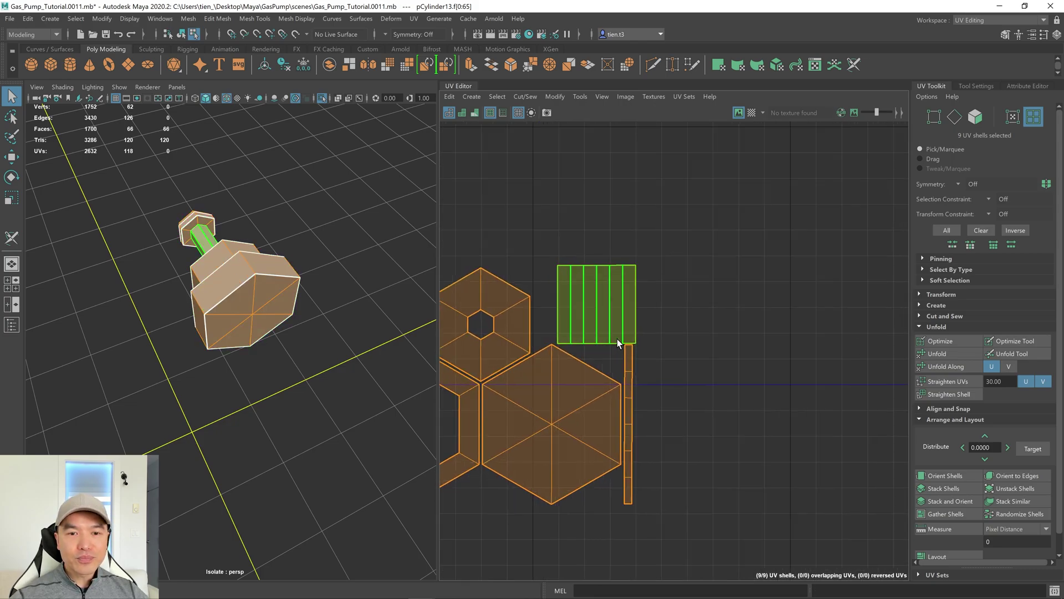
scroll(619, 342, up, 3)
click(614, 393)
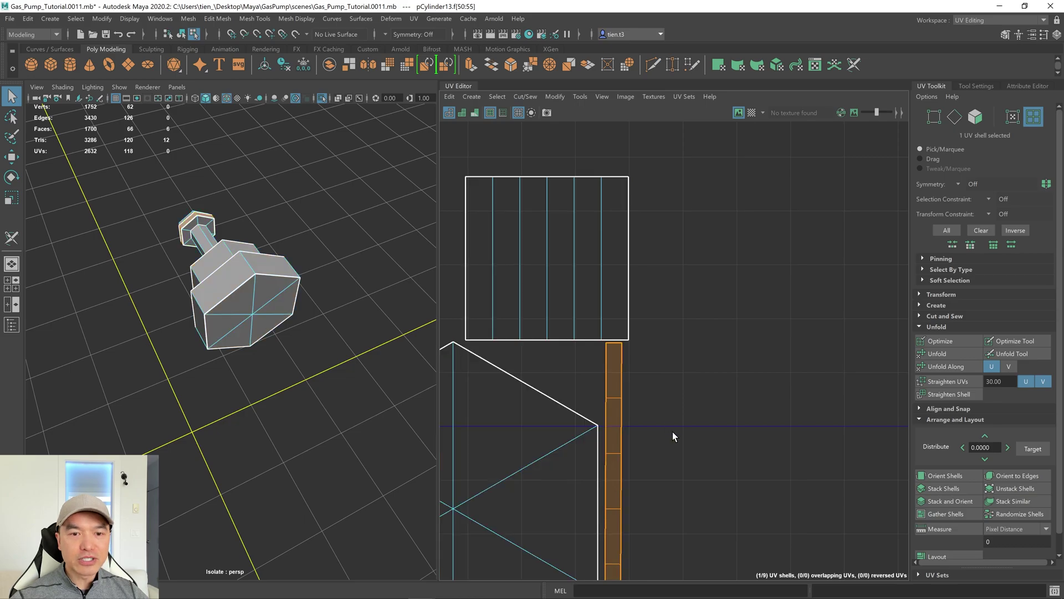
scroll(673, 431, down, 3)
click(941, 385)
scroll(803, 434, down, 5)
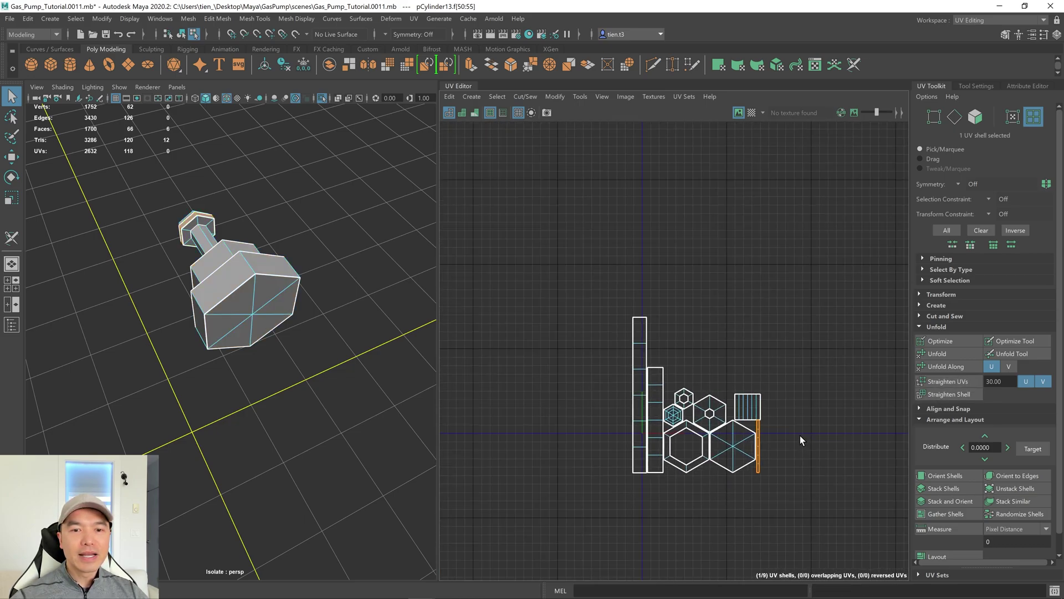
Scale down all nine bolt shells together and move them below the 0–1 UV tile
drag(539, 285, 832, 489)
scroll(846, 492, down, 1)
alt+middle_drag(822, 477, 724, 432)
key(r)
key(w)
middle_drag(634, 379, 682, 447)
key(r)
drag(680, 443, 570, 483)
key(w)
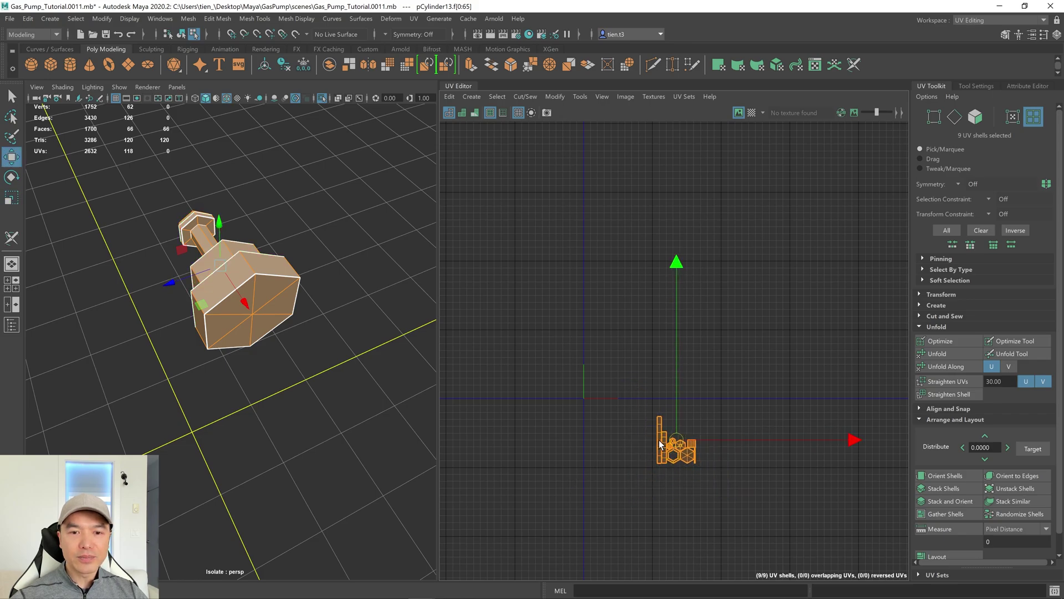
middle_drag(667, 442, 646, 438)
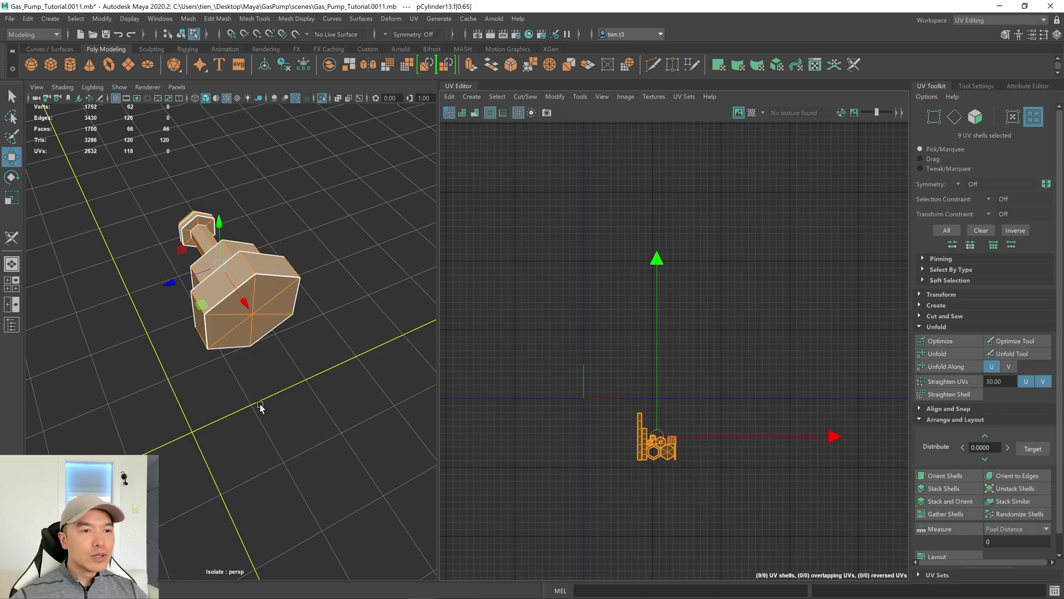
Return to object selection, show the whole model again, then select the long looped hose and isolate it
scroll(262, 391, down, 5)
alt+drag(267, 380, 283, 366)
key(q)
right_drag(220, 231, 269, 197)
click(322, 97)
scroll(341, 278, down, 3)
alt+middle_drag(361, 318, 361, 234)
scroll(361, 236, down, 3)
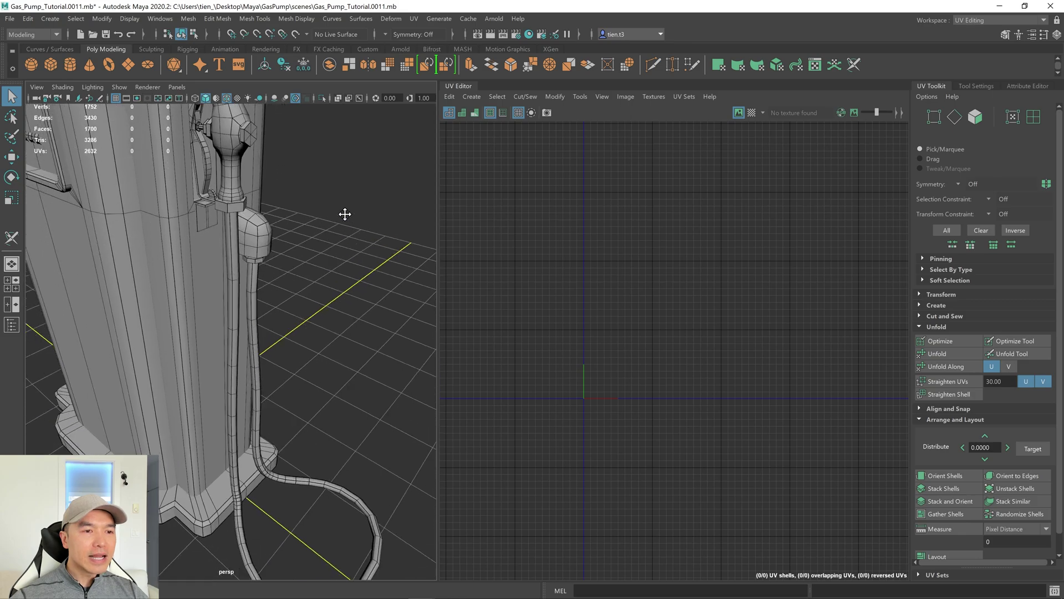
click(309, 524)
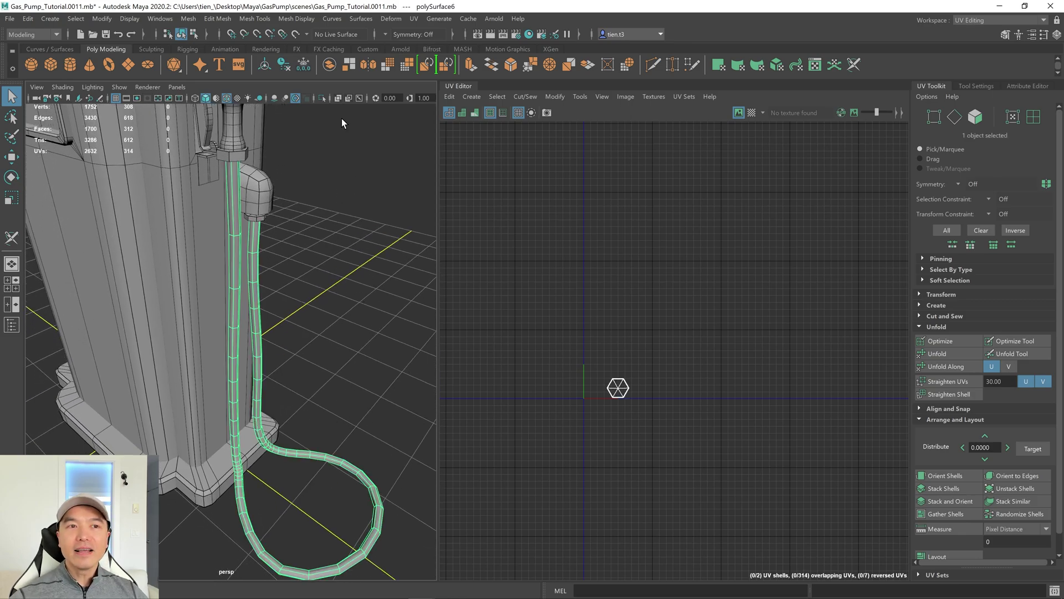
click(322, 97)
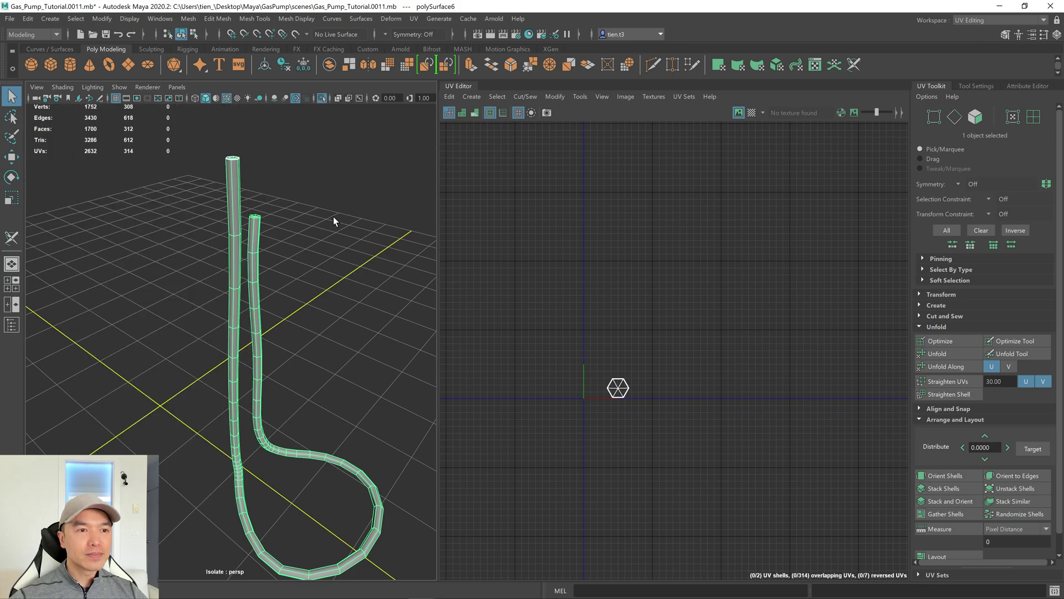
Select the cap faces at both open ends of the hose, delete them, and return to object selection
alt+middle_drag(334, 222, 340, 258)
scroll(340, 258, up, 3)
alt+middle_drag(311, 204, 289, 314)
alt+drag(290, 313, 274, 244)
right_drag(294, 170, 289, 201)
scroll(277, 197, up, 5)
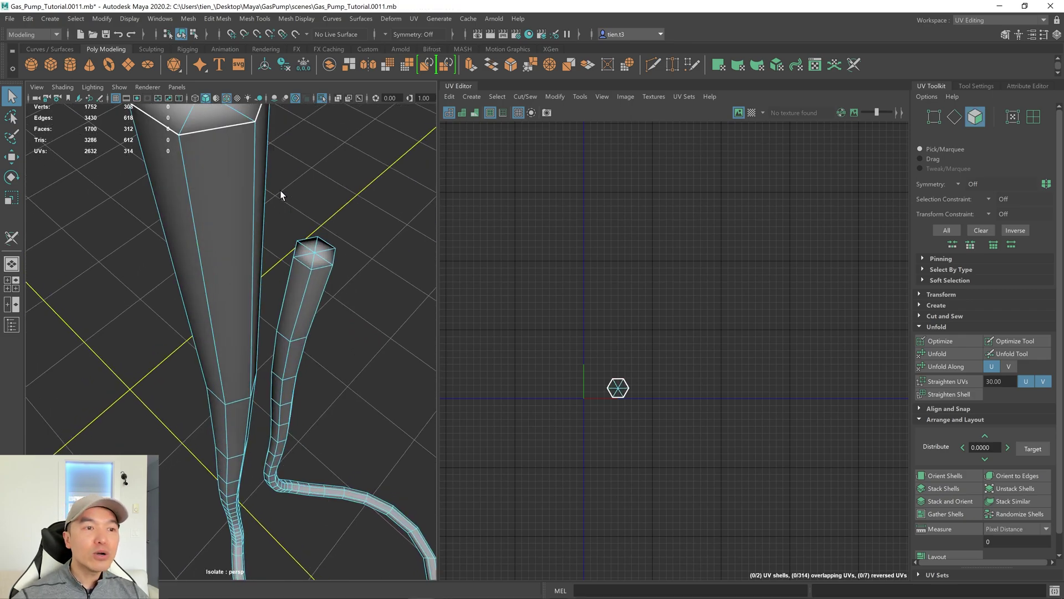
scroll(288, 201, down, 3)
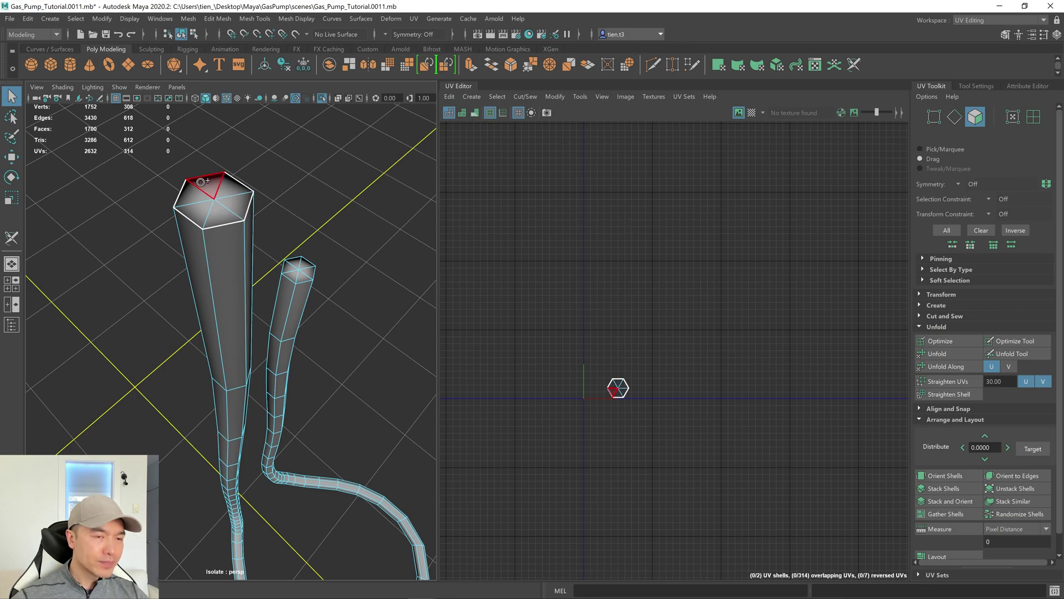
key(Tab)
mouse_move(234, 206)
mouse_down()
mouse_move(209, 188)
mouse_move(220, 213)
mouse_up()
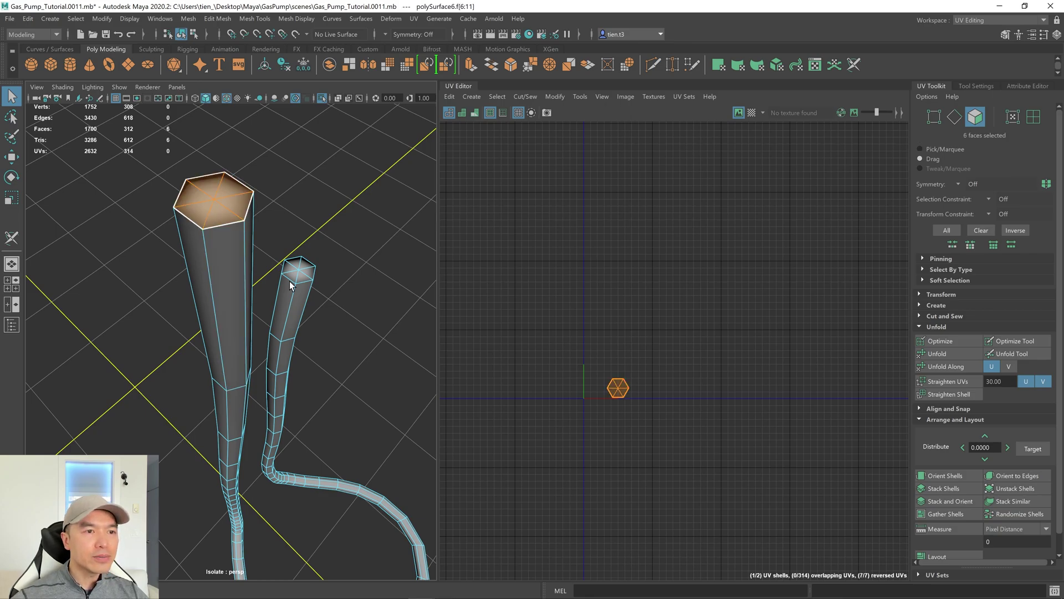
mouse_move(294, 268)
shift+mouse_down()
mouse_move(311, 275)
mouse_move(269, 285)
mouse_move(309, 313)
mouse_move(269, 262)
mouse_move(247, 264)
shift+mouse_up()
key(Delete)
scroll(310, 277, down, 3)
right_drag(248, 264, 324, 223)
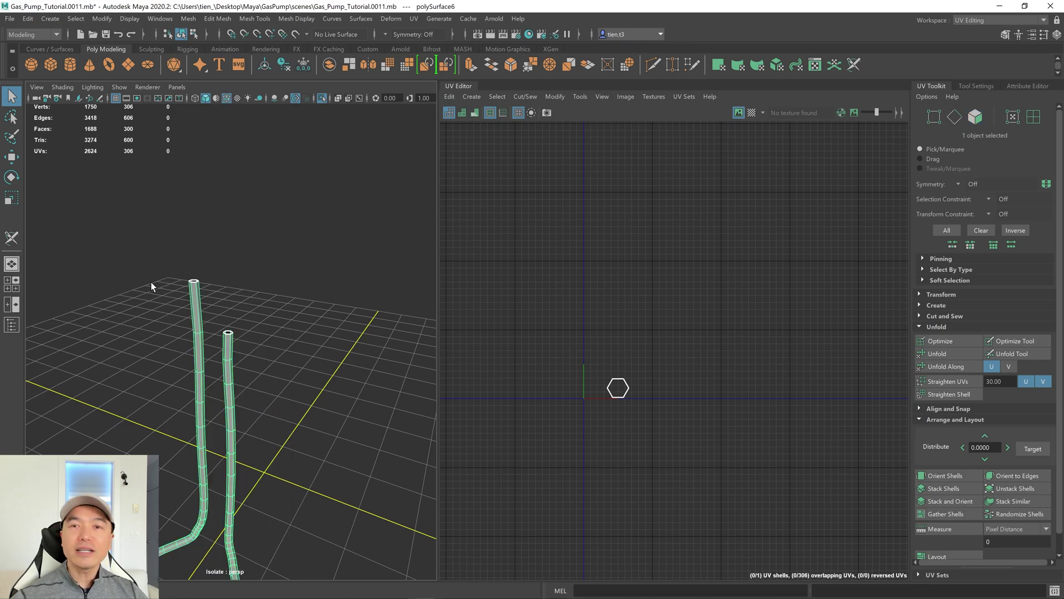
Apply a camera-based UV projection to the isolated hose and return to object selection
alt+drag(277, 125, 293, 253)
alt+middle_drag(299, 245, 312, 212)
scroll(314, 213, up, 3)
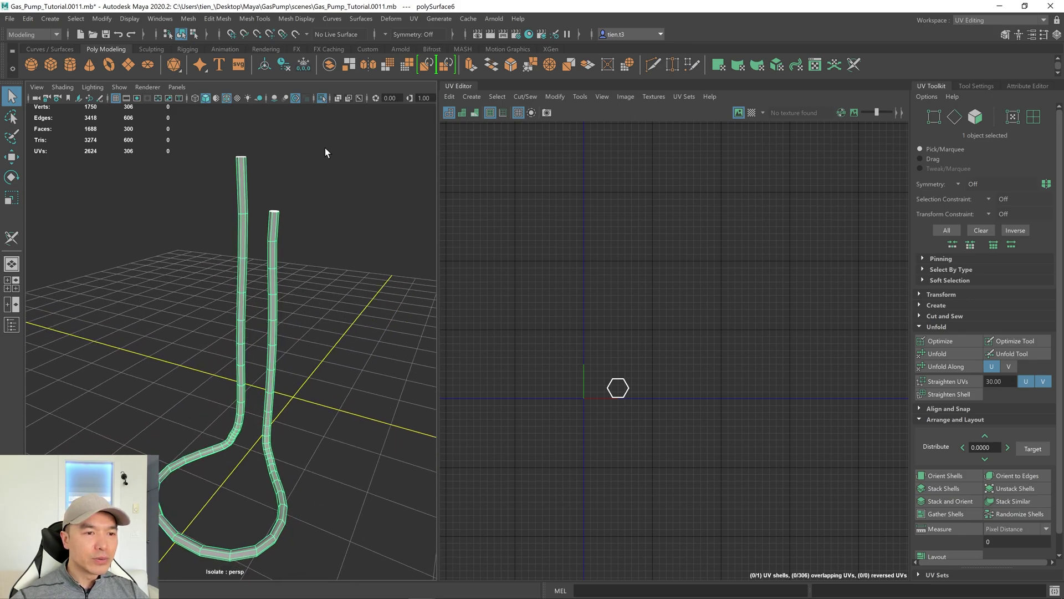
click(414, 19)
click(451, 105)
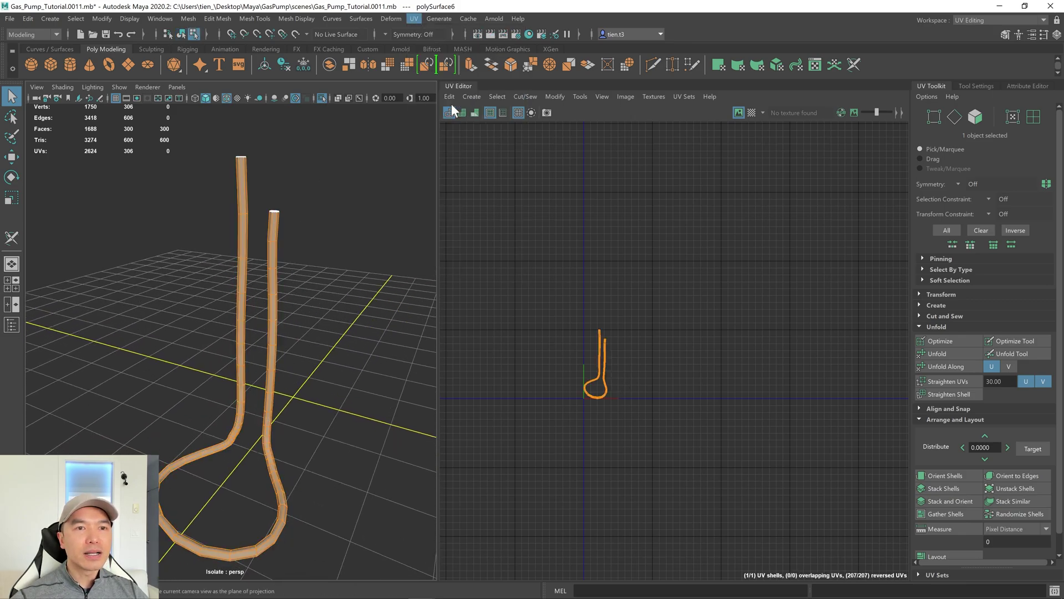
right_drag(247, 211, 316, 198)
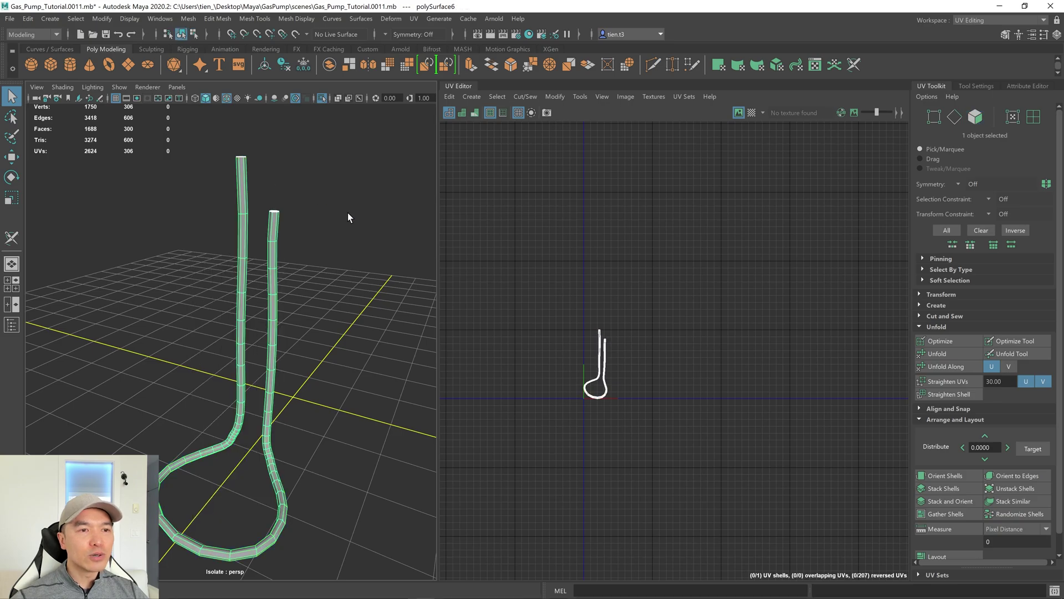
Cut a lengthwise UV seam along the full edge loop of the isolated hose with the 3D Cut and Sew UV Tool
click(11, 239)
alt+drag(331, 274, 250, 275)
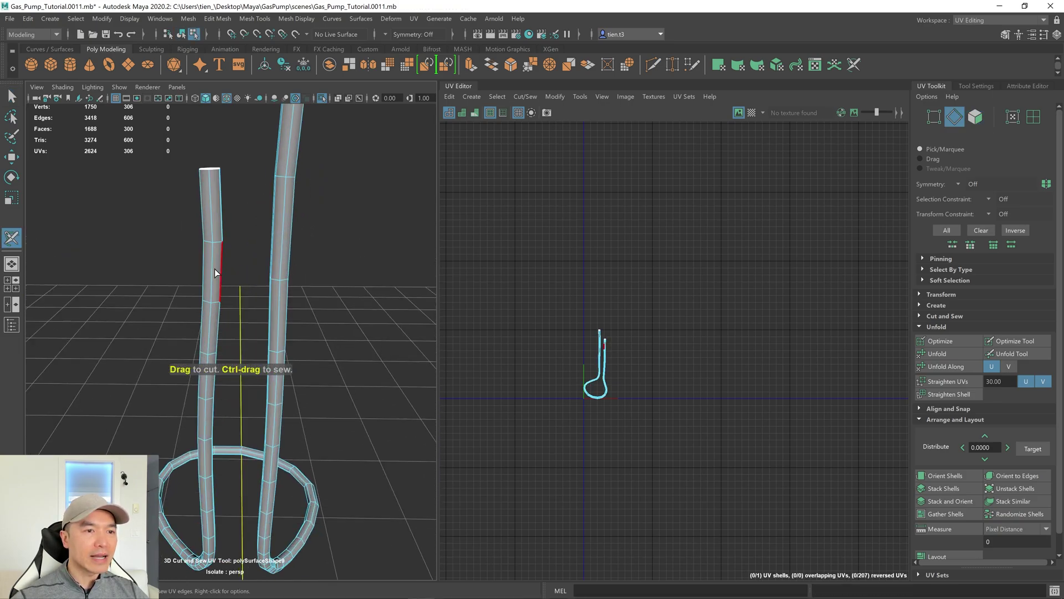
double_click(212, 269)
alt+drag(213, 268, 305, 274)
key(q)
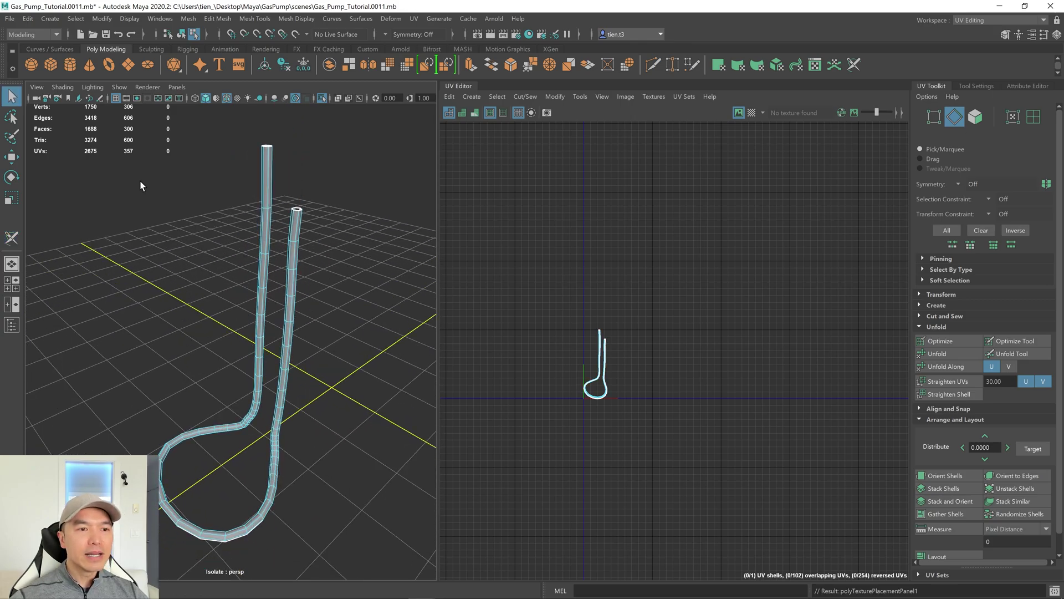
Select the hose's whole UV shell and unfold it
key(f)
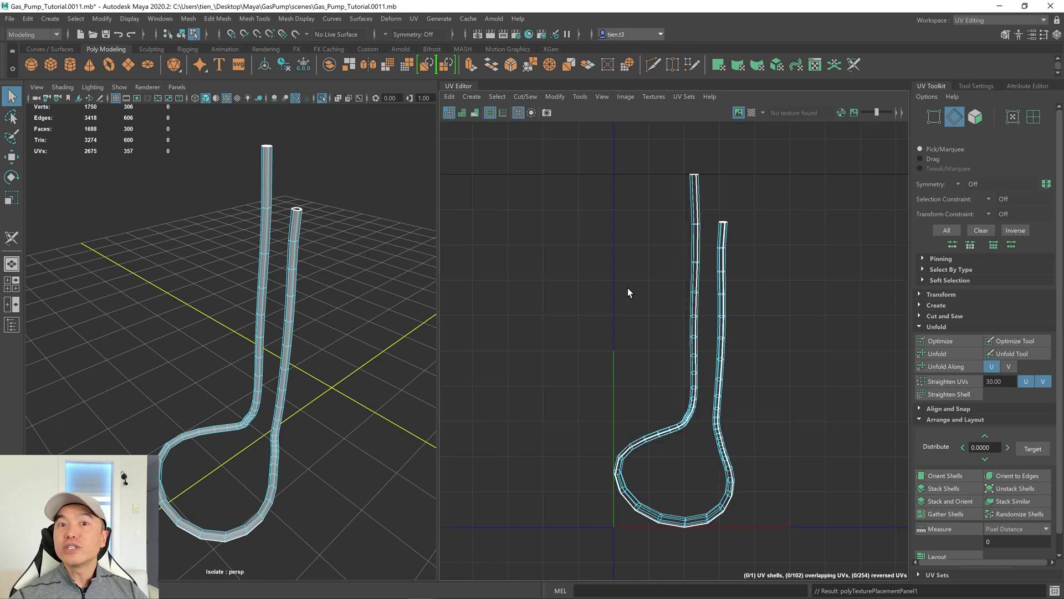
right_drag(655, 269, 576, 235)
click(695, 306)
click(765, 327)
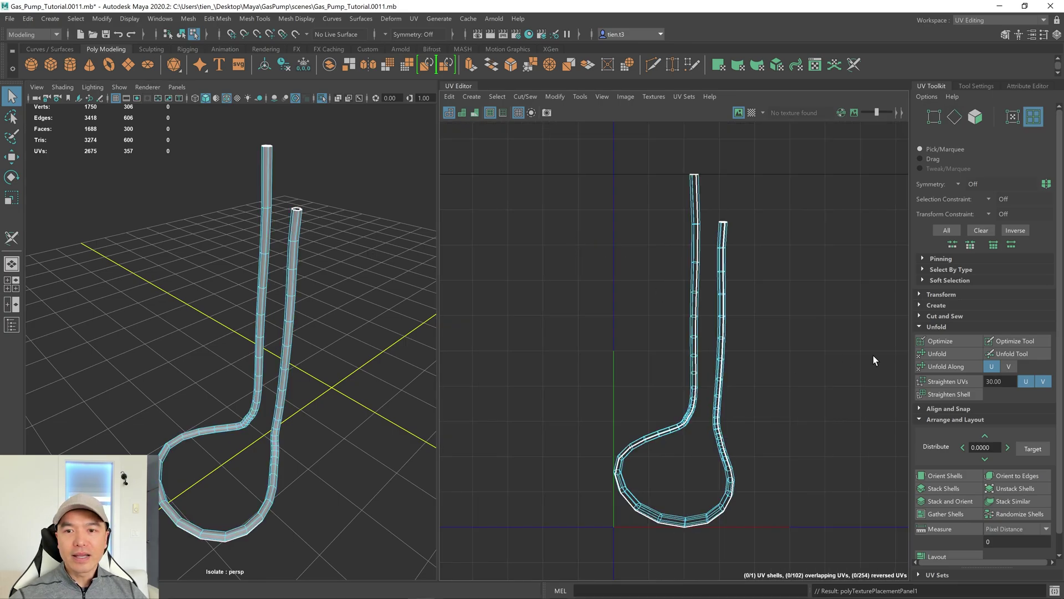
click(721, 346)
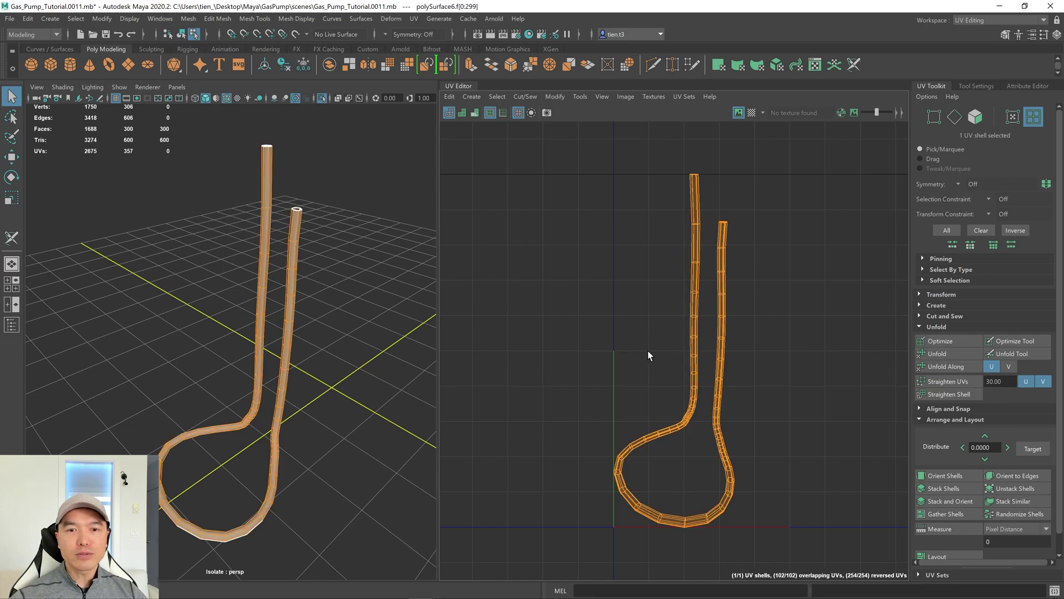
click(942, 354)
Rotate the unfolded hose shell to nearly vertical and straighten its UVs in both U and V at 30 degrees
scroll(797, 391, down, 3)
key(e)
drag(873, 281, 883, 328)
alt+middle_drag(827, 368, 752, 347)
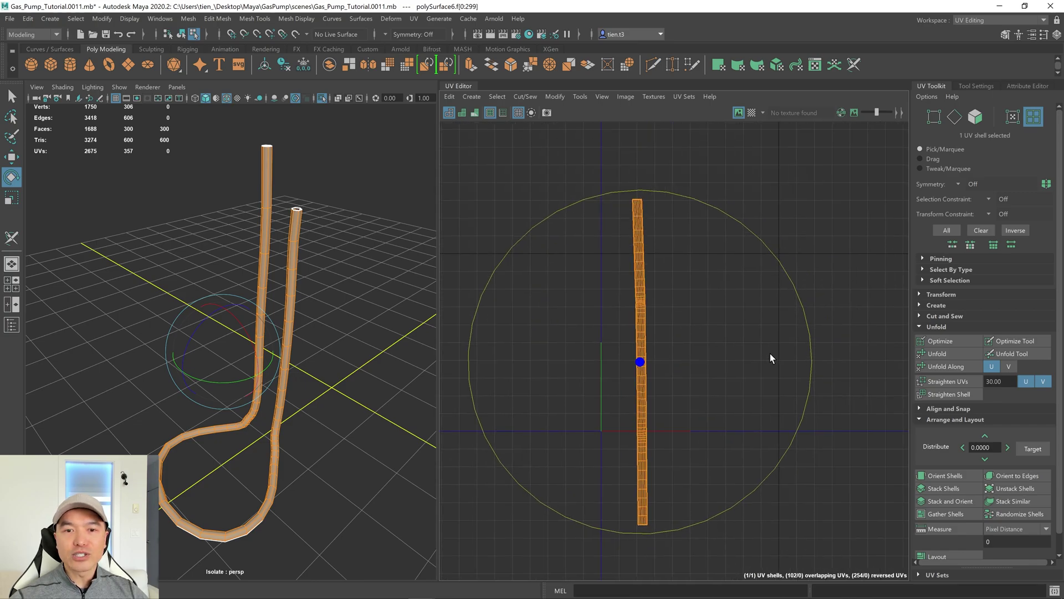
click(950, 379)
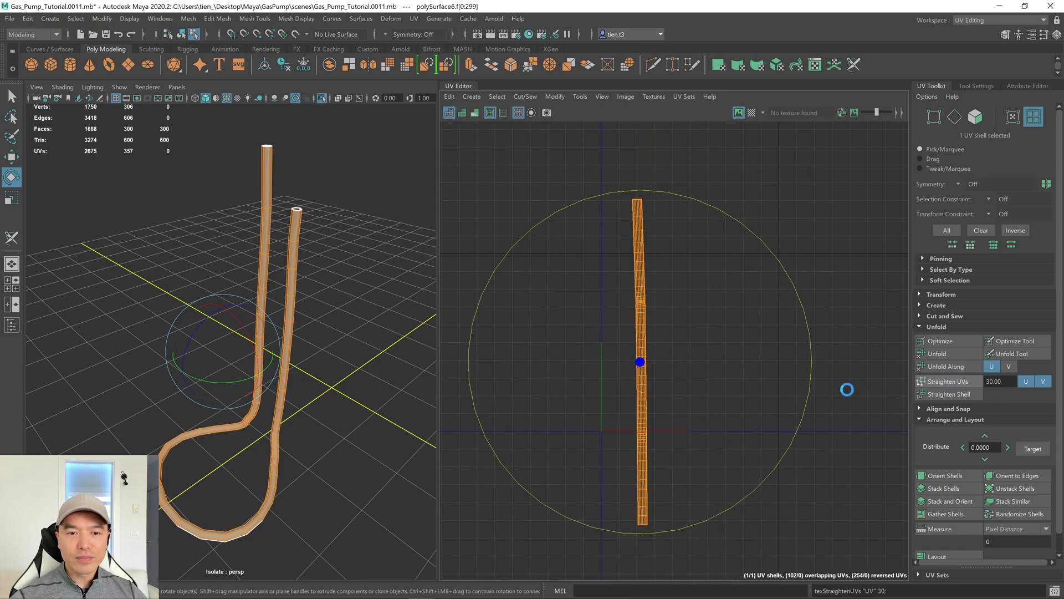
Scale down the straightened hose shell and park it outside the 0–1 UV tile, on its negative U side
key(w)
drag(639, 367, 628, 538)
key(r)
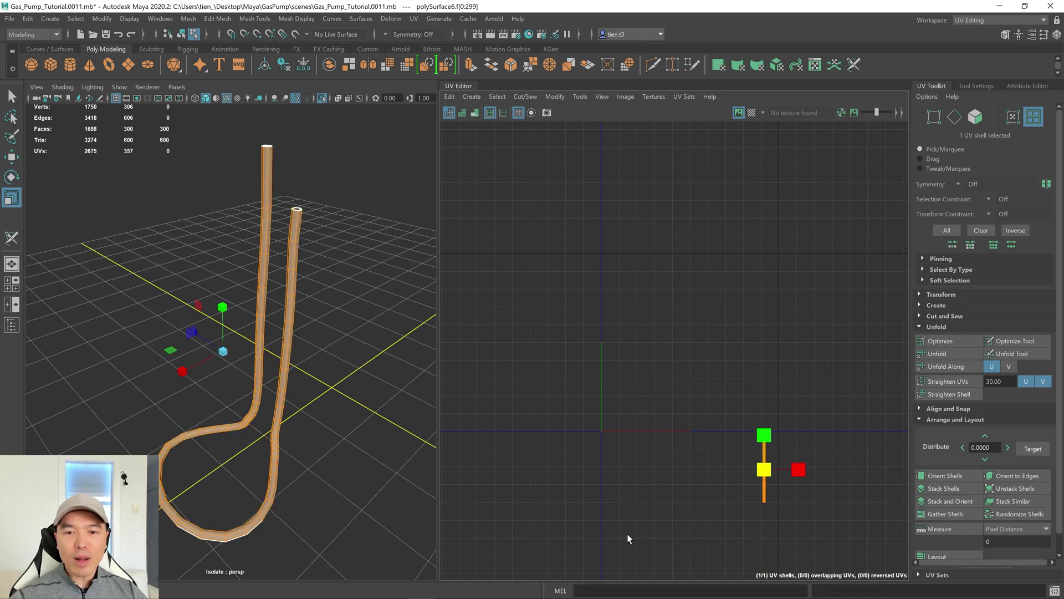
key(w)
drag(760, 477, 490, 461)
key(q)
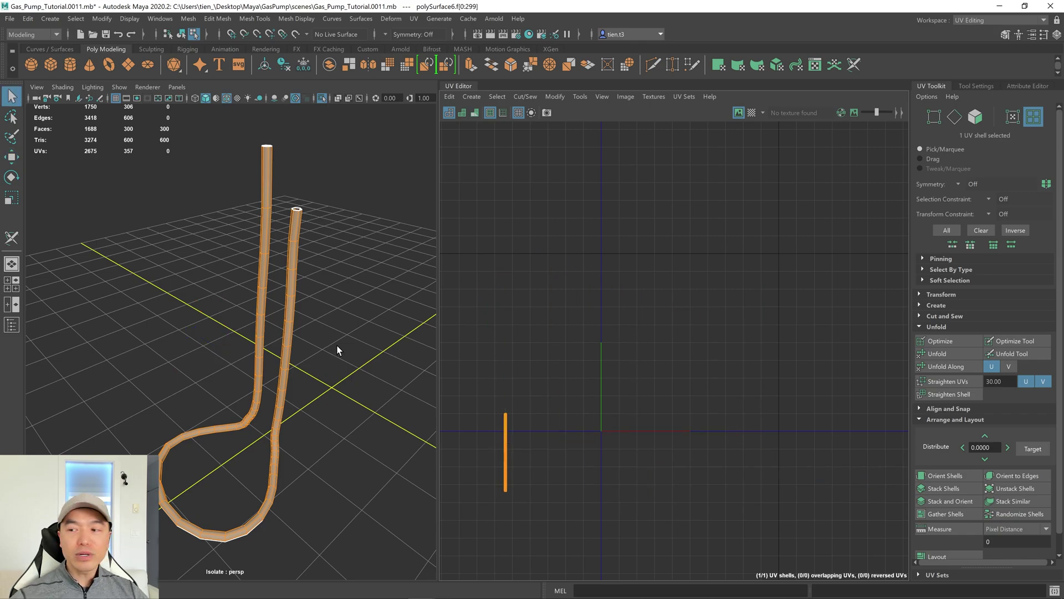
Return to object selection with nothing selected and save the scene as a new incremental version
scroll(321, 343, down, 2)
alt+drag(310, 344, 309, 327)
right_drag(308, 327, 334, 224)
click(343, 223)
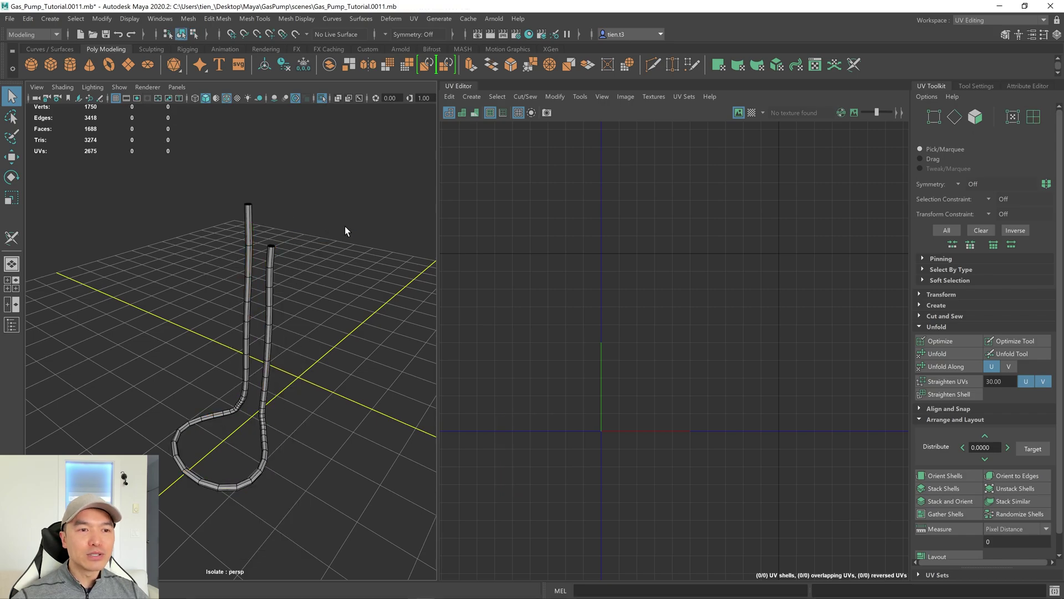
alt+drag(331, 292, 300, 244)
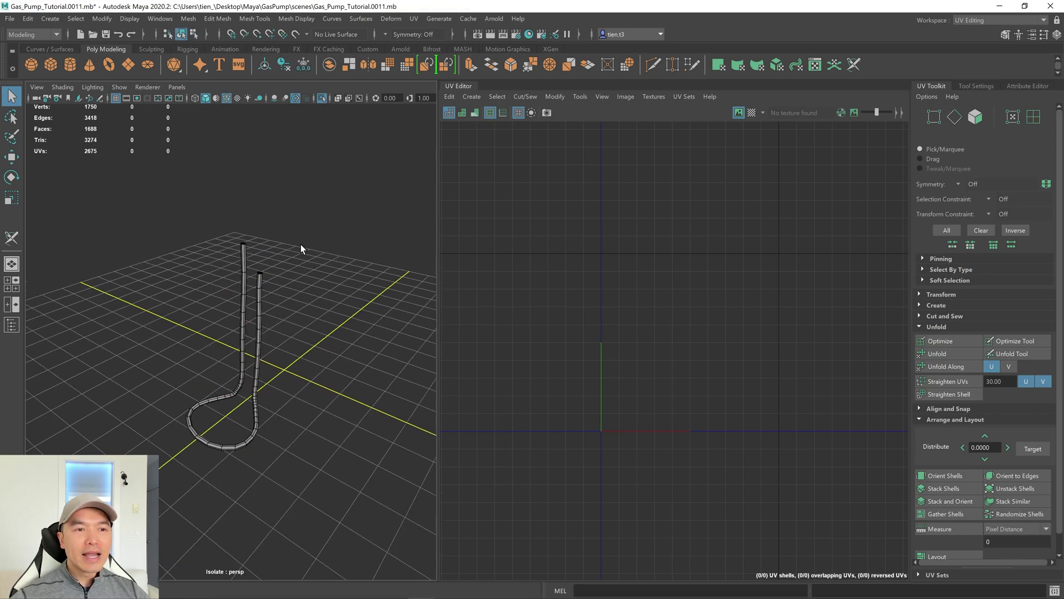
click(9, 20)
click(56, 85)
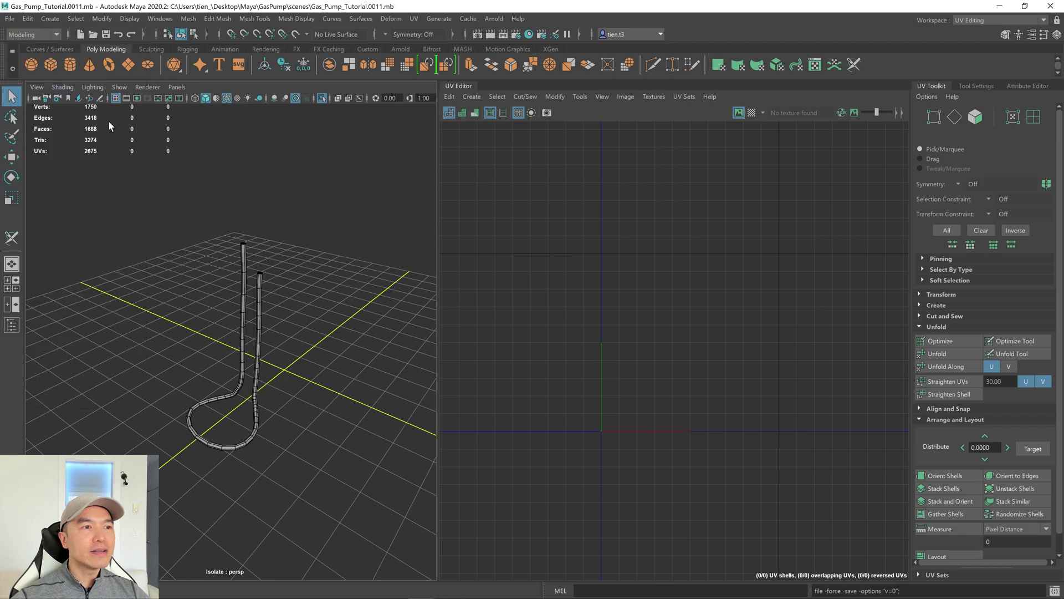
Turn off isolation to show the whole gas pump model again
alt+drag(325, 202, 313, 307)
click(320, 96)
scroll(337, 304, down, 10)
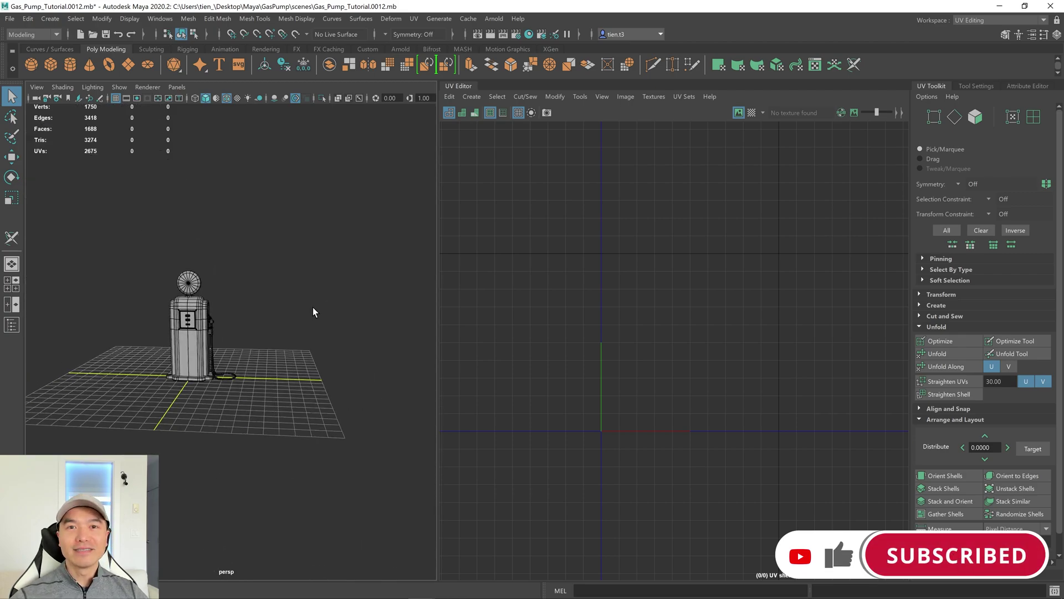